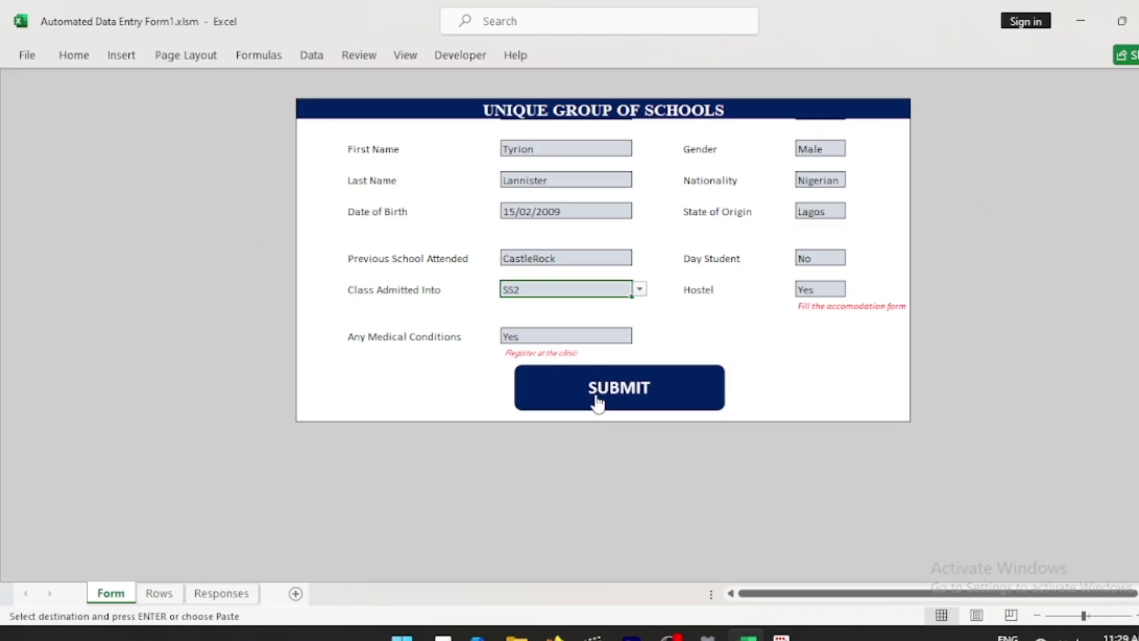
# Step: Run the SUBMIT macro on the Form sheet to log the admission entry and clear the fields
pyautogui.click(600, 399)
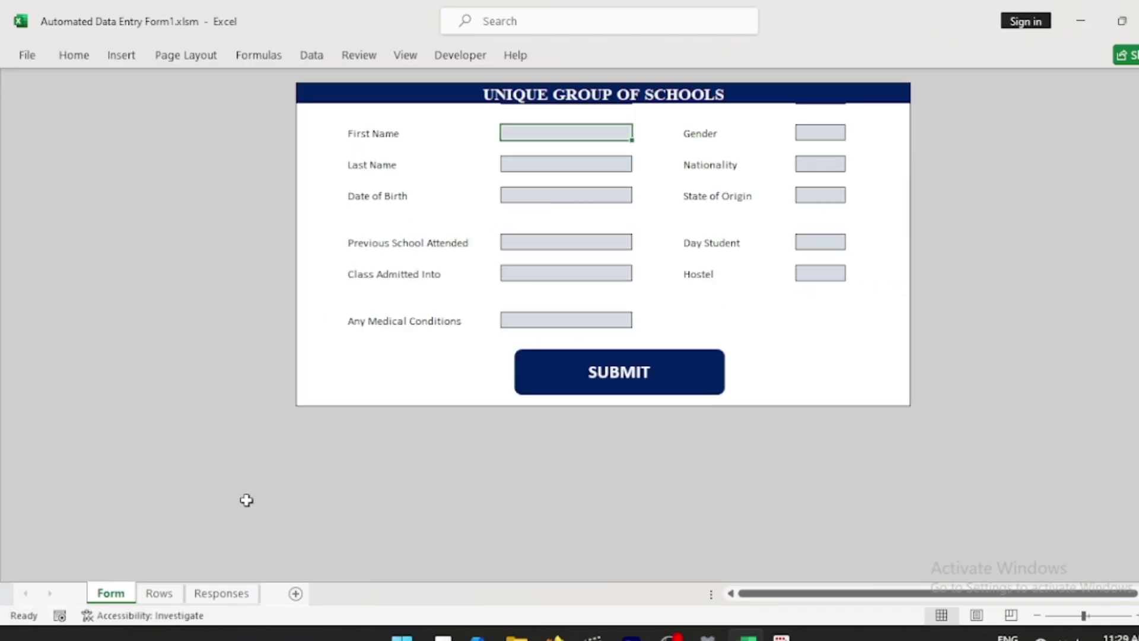
# Step: Switch to the Responses sheet
pyautogui.click(222, 594)
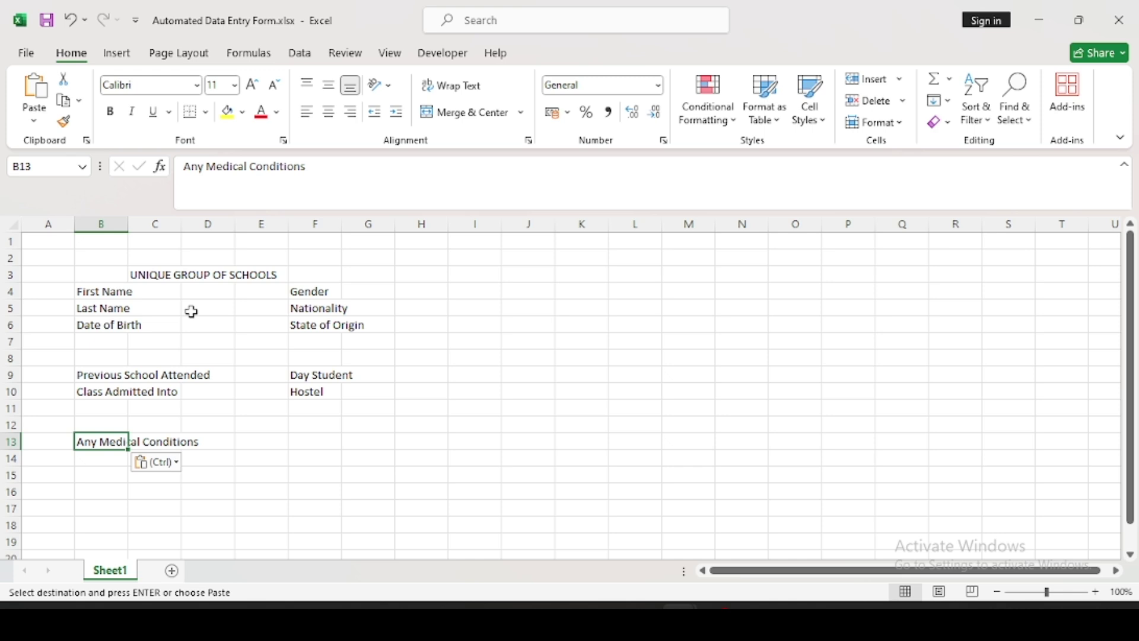
# Step: Merge and centre the UNIQUE GROUP OF SCHOOLS title across B3:F3
pyautogui.click(193, 273)
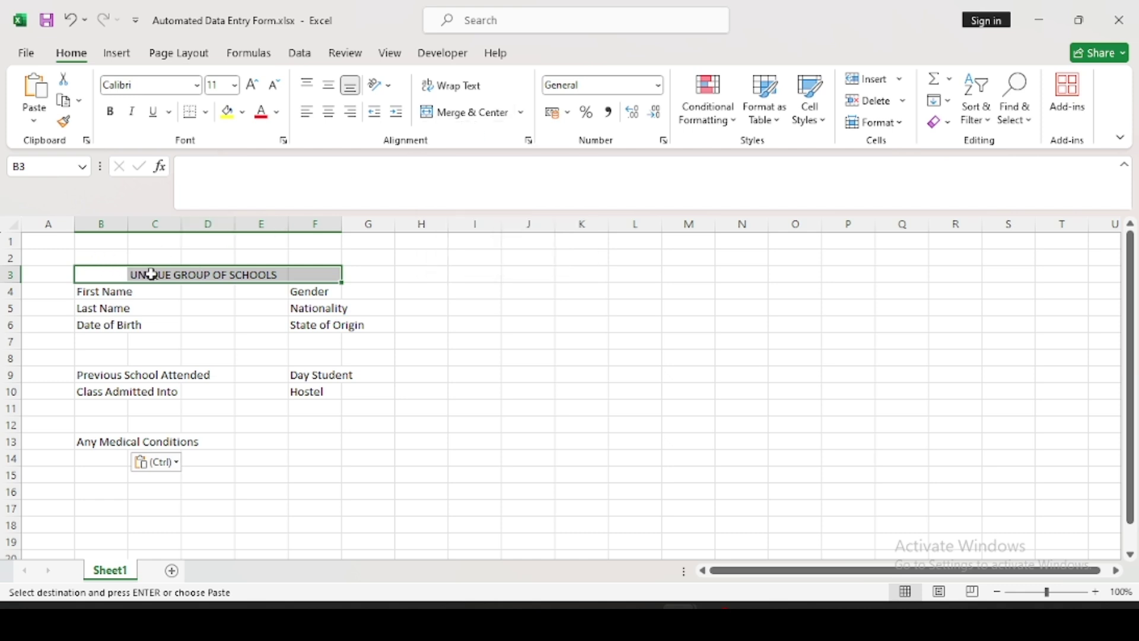
pyautogui.click(464, 116)
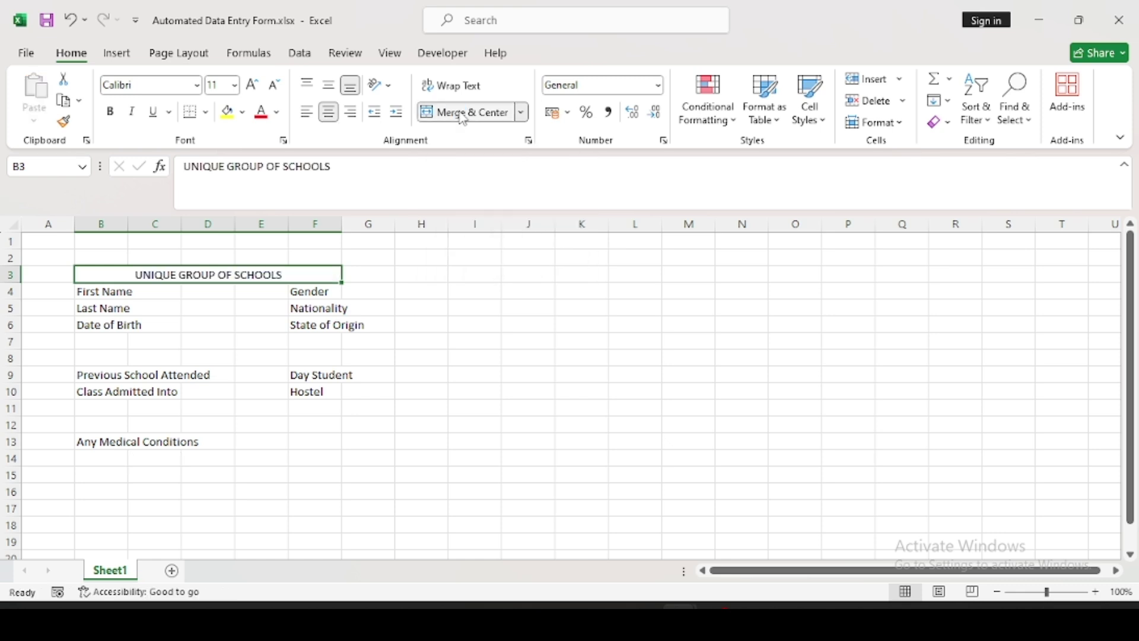
# Step: Set the title font to Times New Roman and enlarge it to 16 pt
pyautogui.click(197, 87)
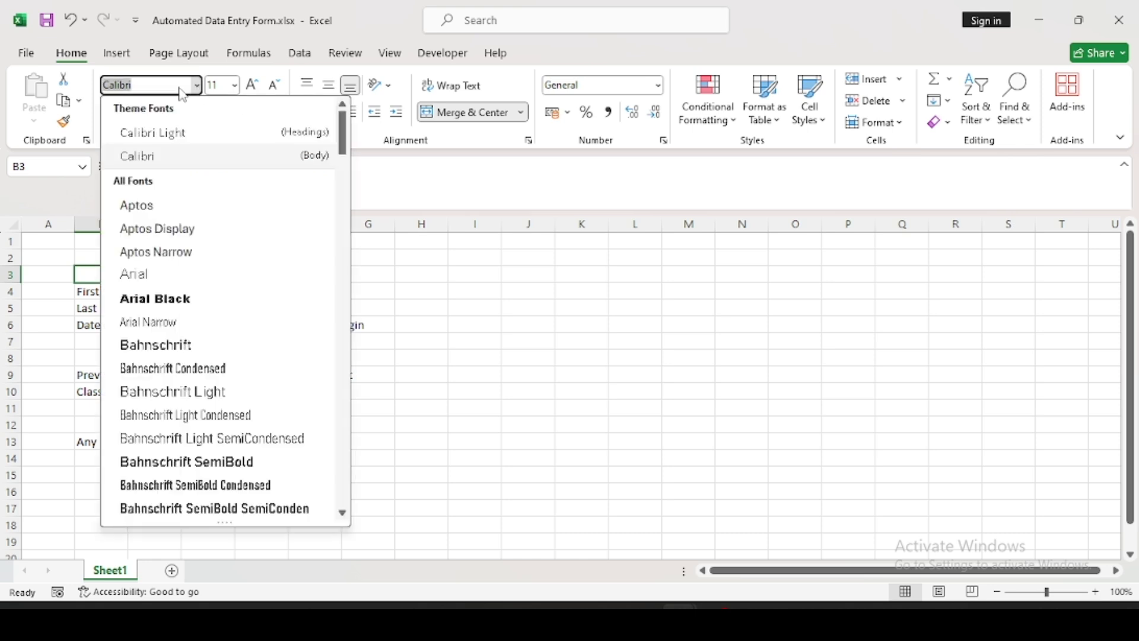
pyautogui.write('Times New Roman')
pyautogui.press('Return')
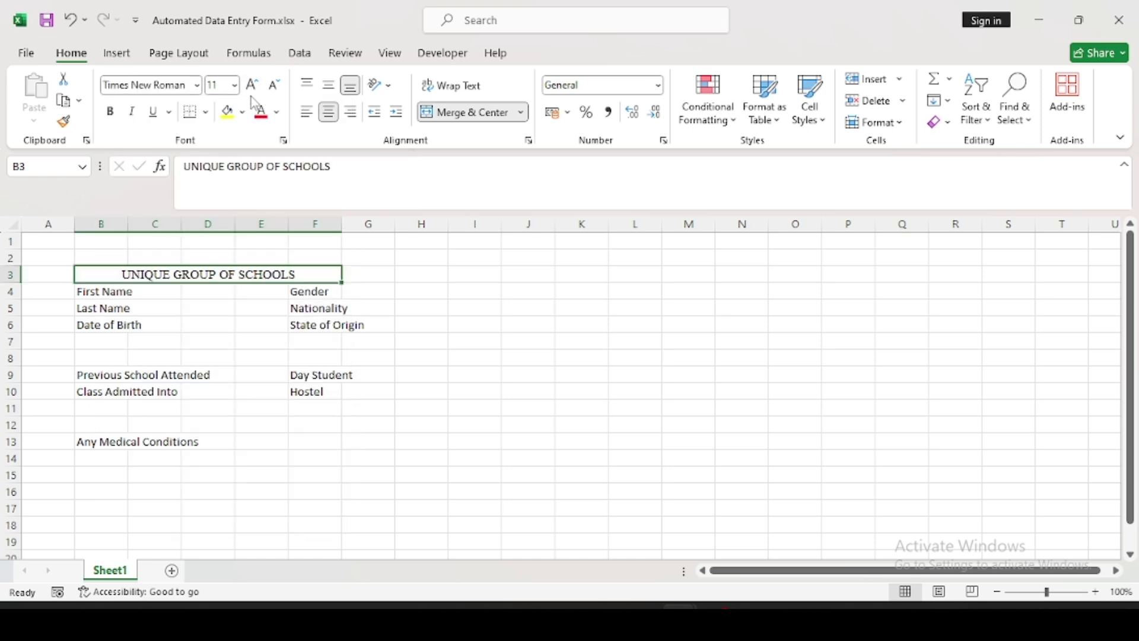
pyautogui.click(253, 90)
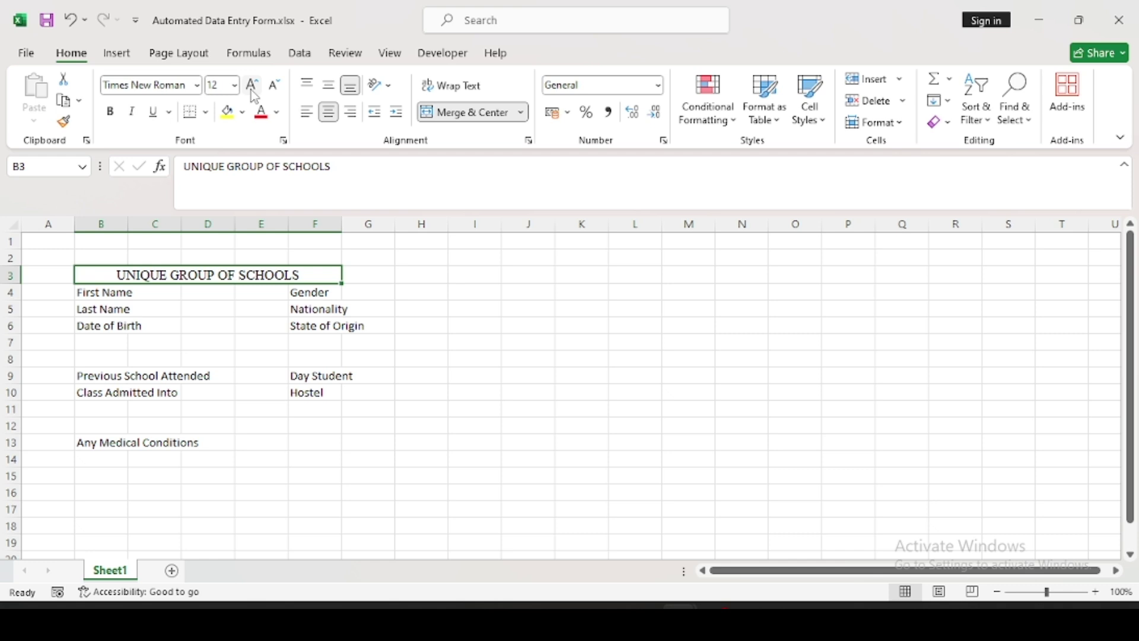
pyautogui.click(254, 89)
pyautogui.click(254, 89)
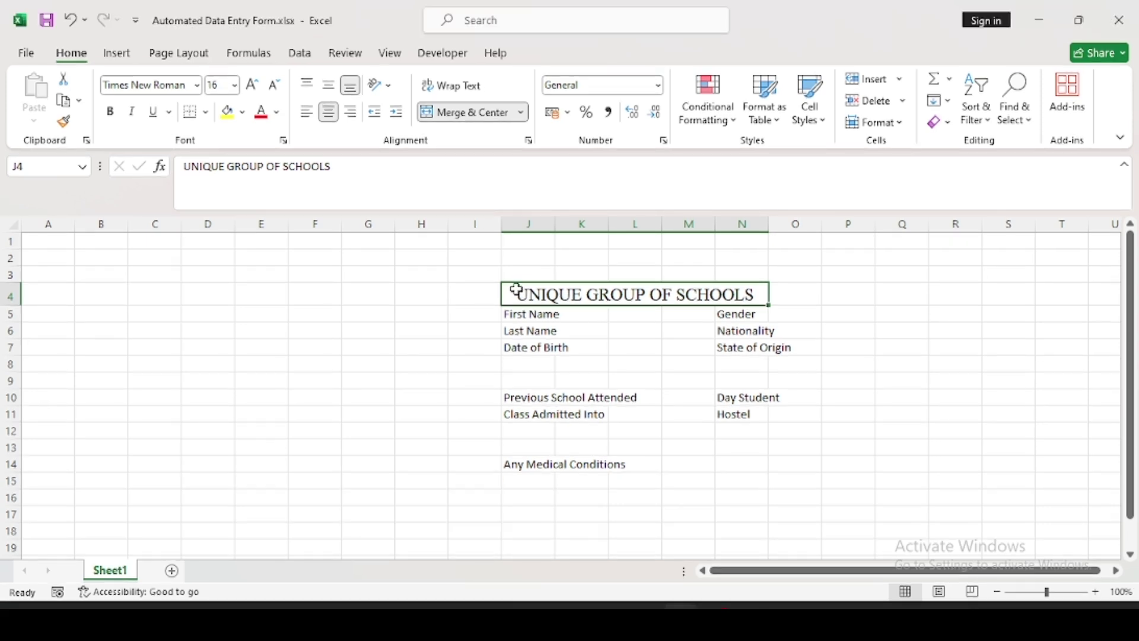
# Step: Make the I4:P4 title banner dark blue with bold white text
pyautogui.moveTo(473, 300); pyautogui.dragTo(783, 301)
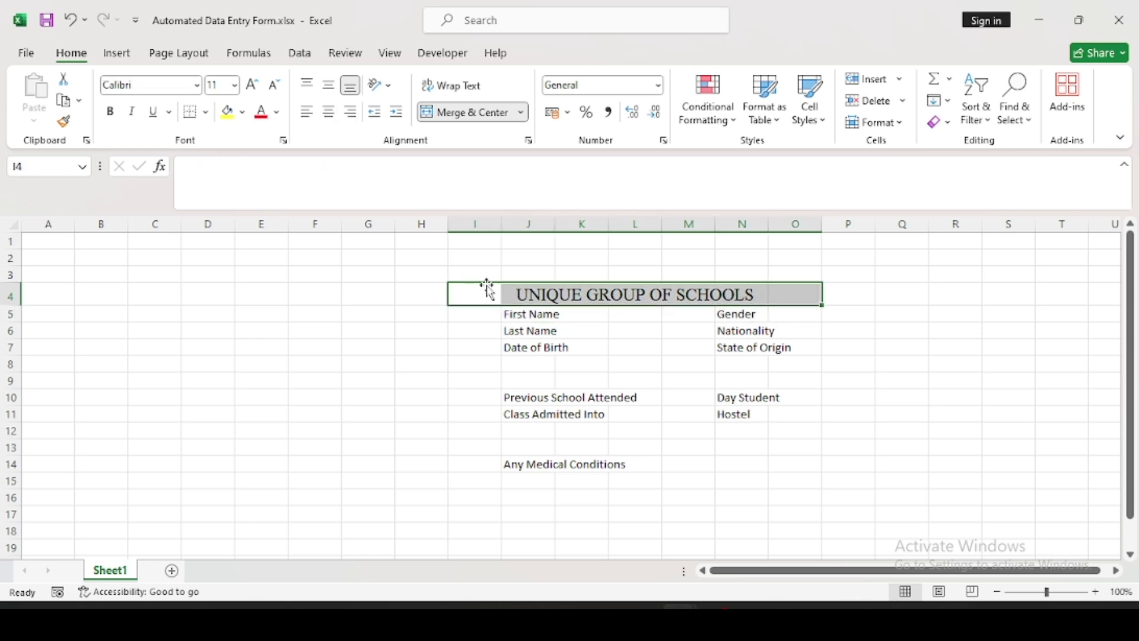
pyautogui.moveTo(482, 294); pyautogui.dragTo(849, 297)
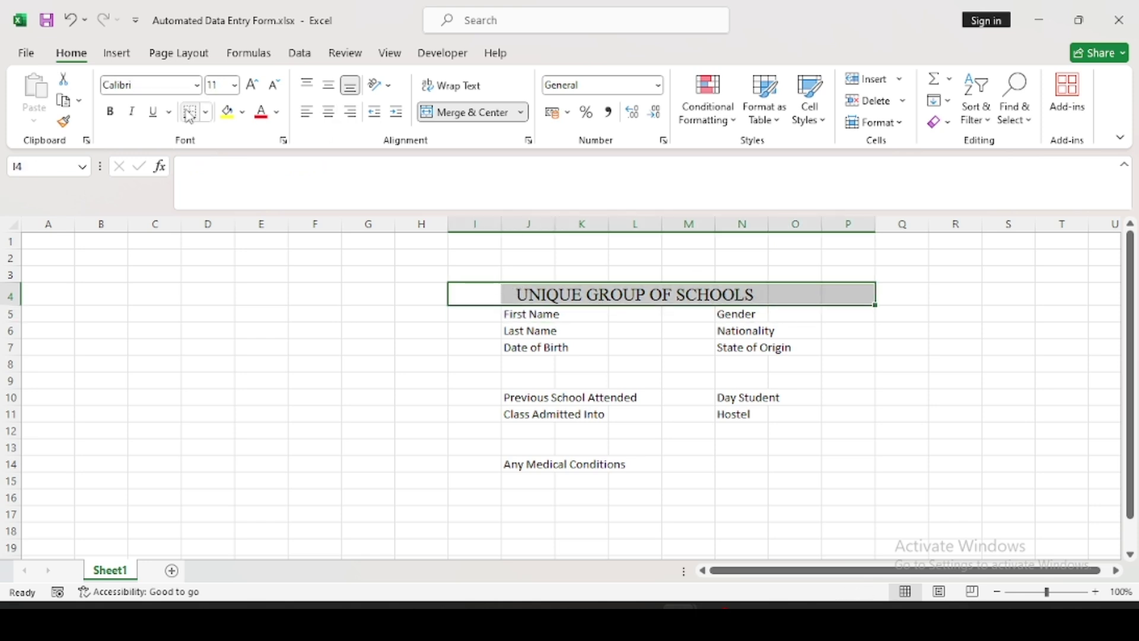
pyautogui.click(242, 112)
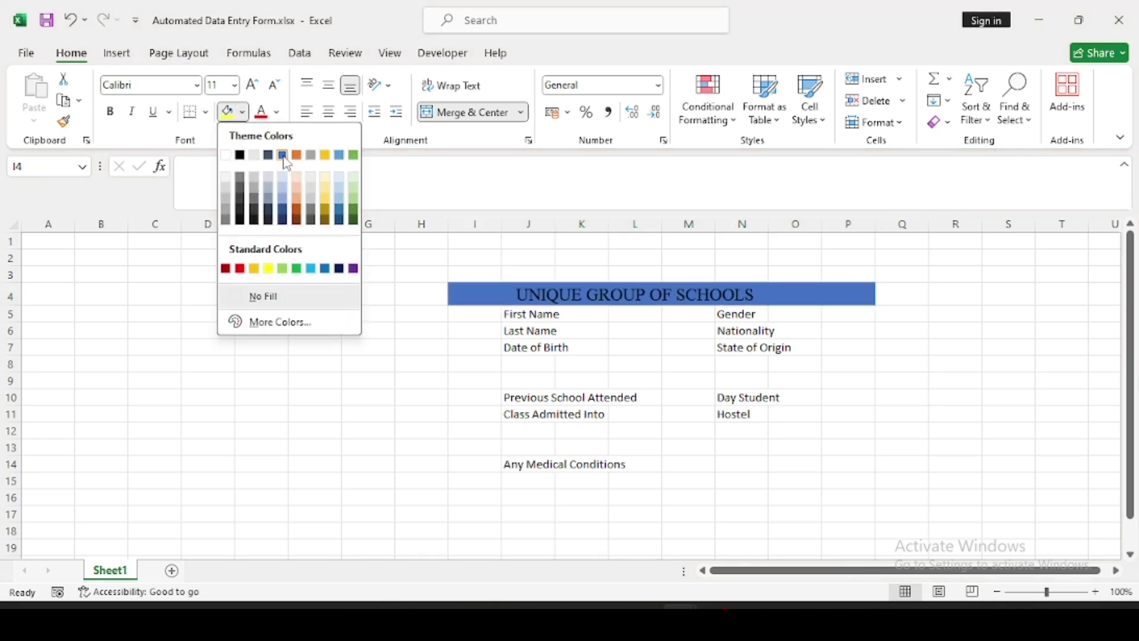
pyautogui.click(340, 270)
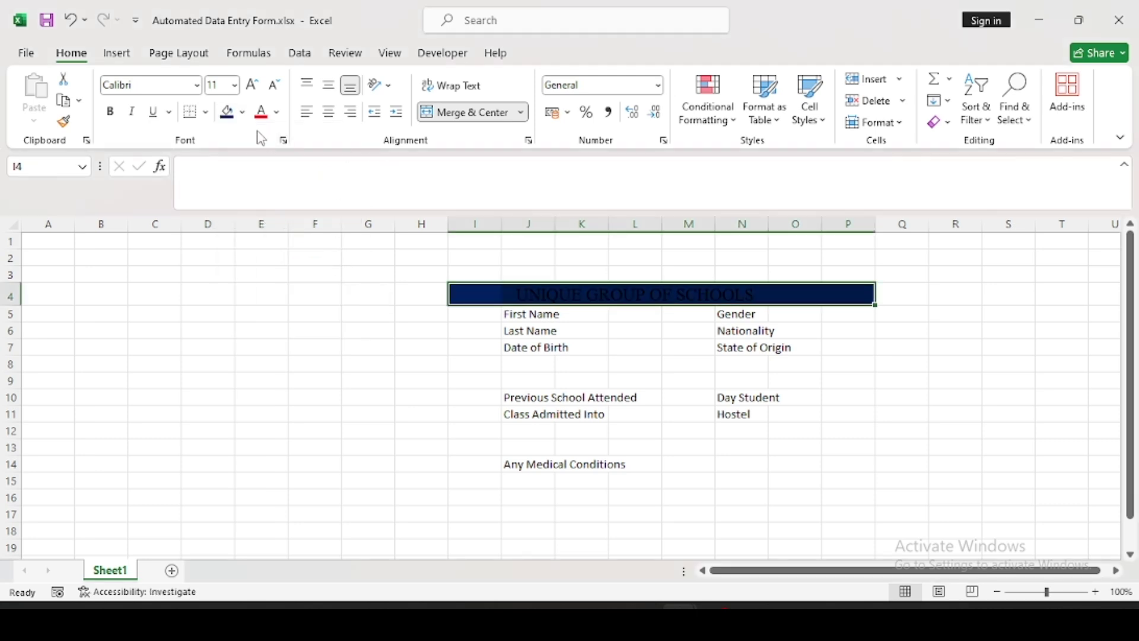
pyautogui.click(277, 113)
pyautogui.click(261, 180)
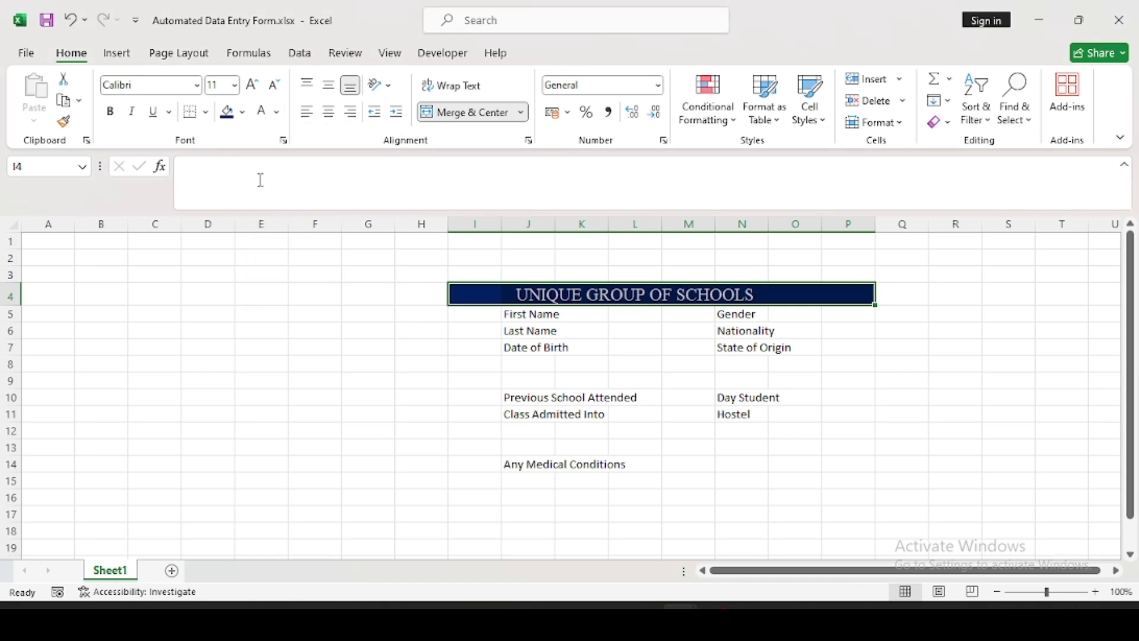
pyautogui.click(112, 118)
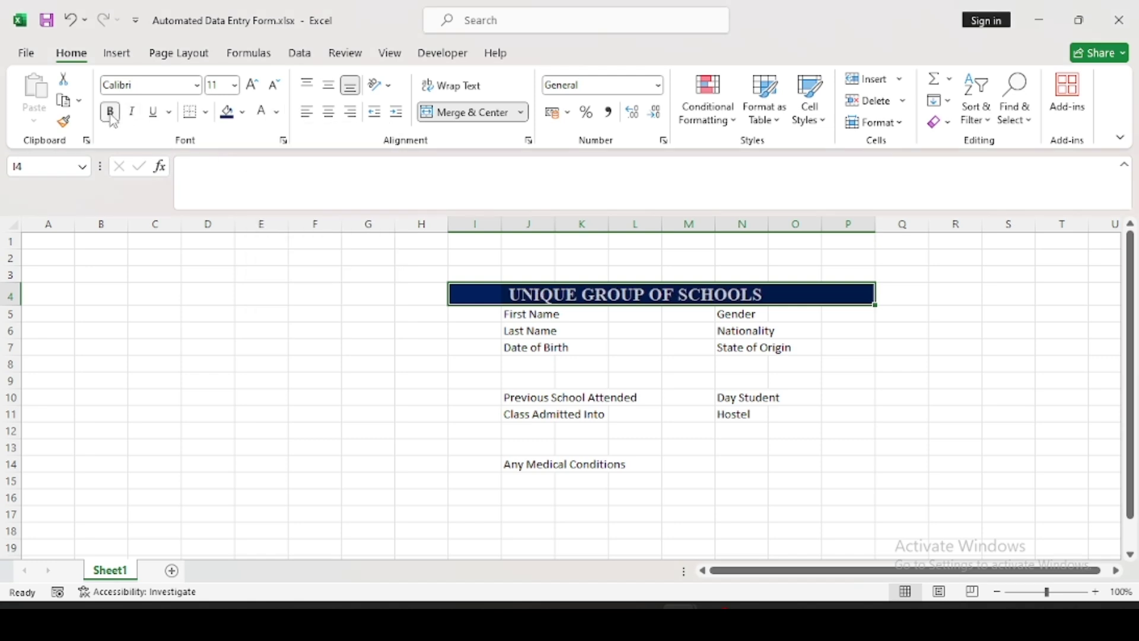
# Step: Widen label columns J and N so the field names fit
pyautogui.click(564, 346)
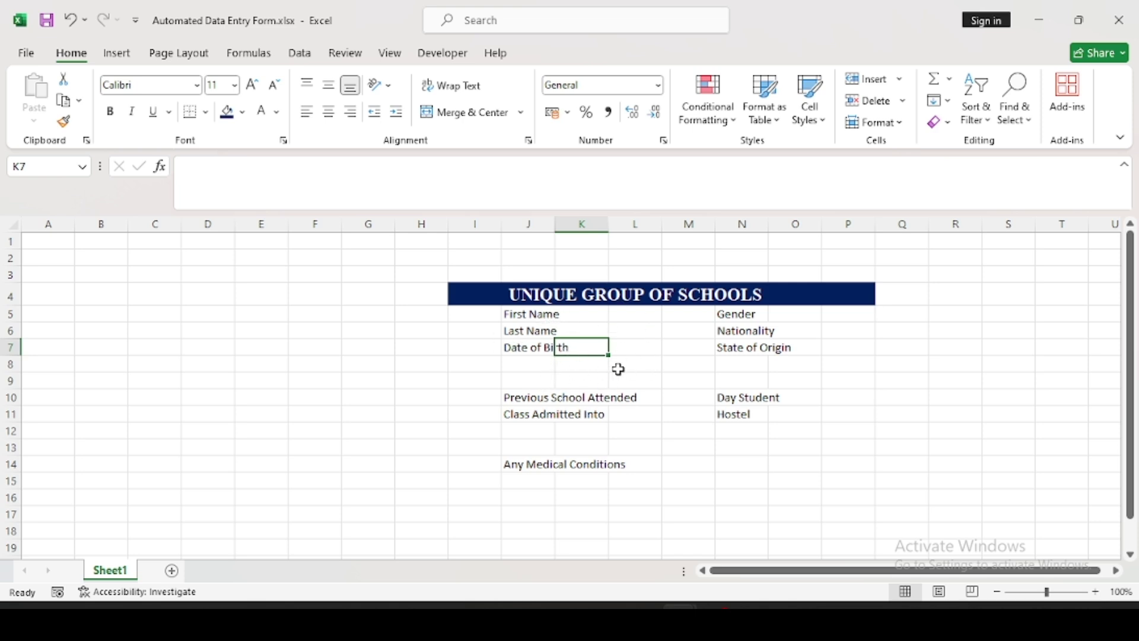
pyautogui.moveTo(555, 223); pyautogui.dragTo(654, 226)
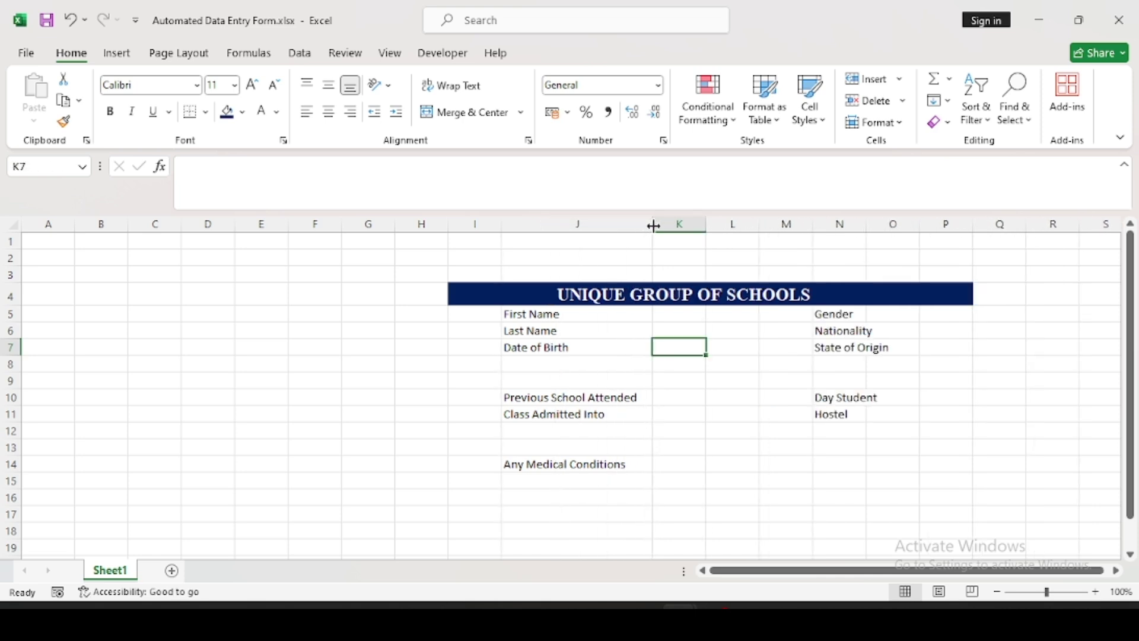
pyautogui.moveTo(870, 230); pyautogui.dragTo(907, 231)
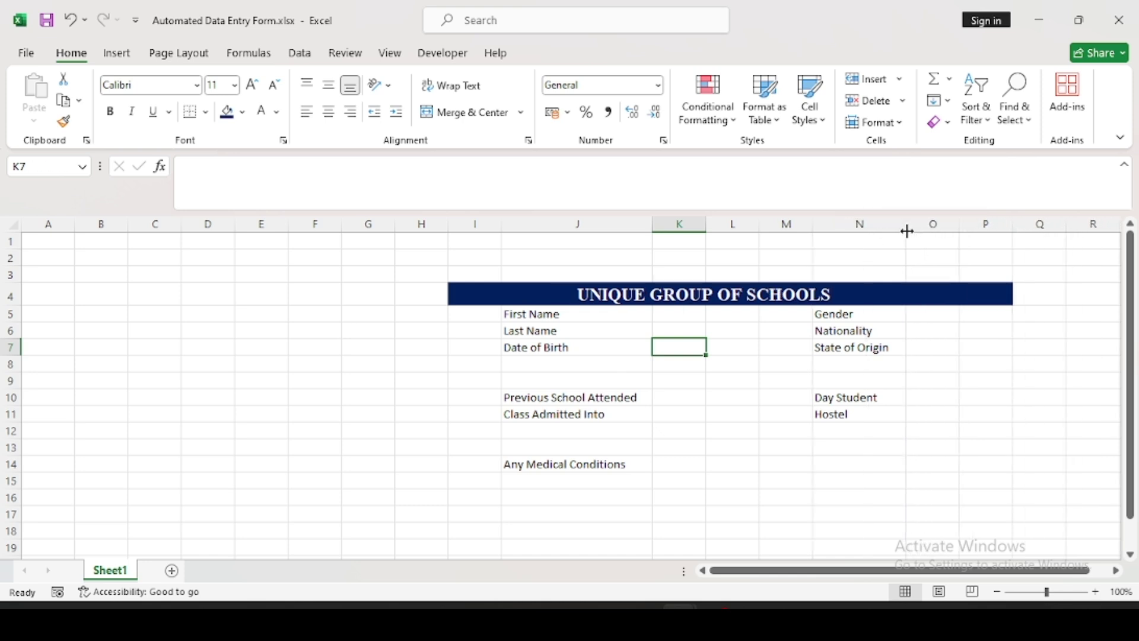
pyautogui.click(688, 315)
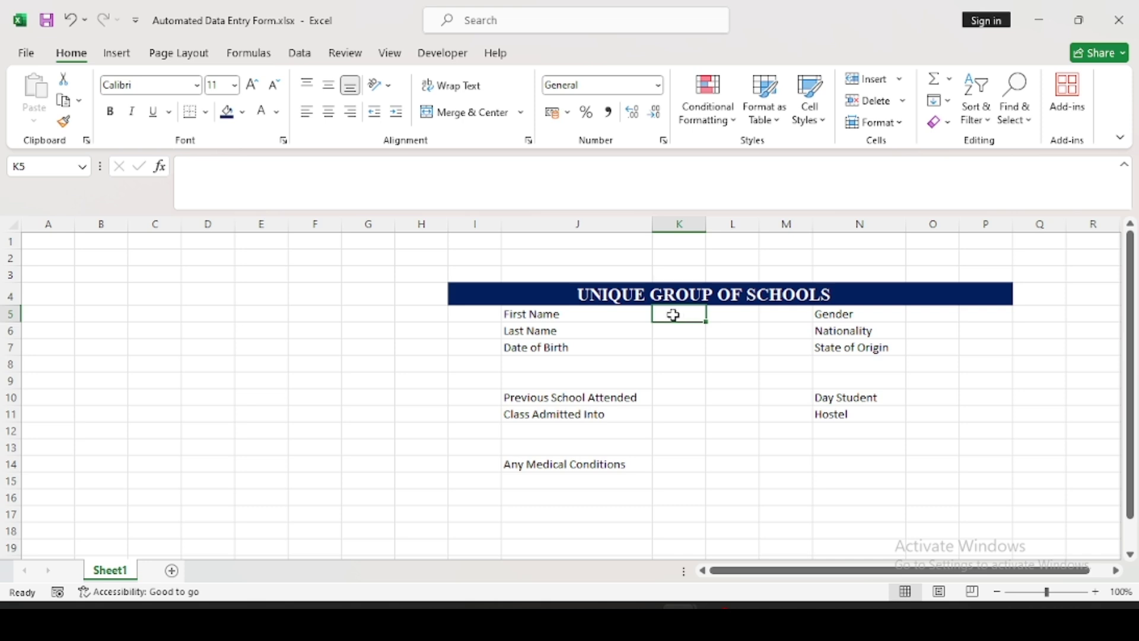
# Step: Give answer cell K5 a Blue-Gray Lighter 80% fill and an outside border
pyautogui.click(242, 112)
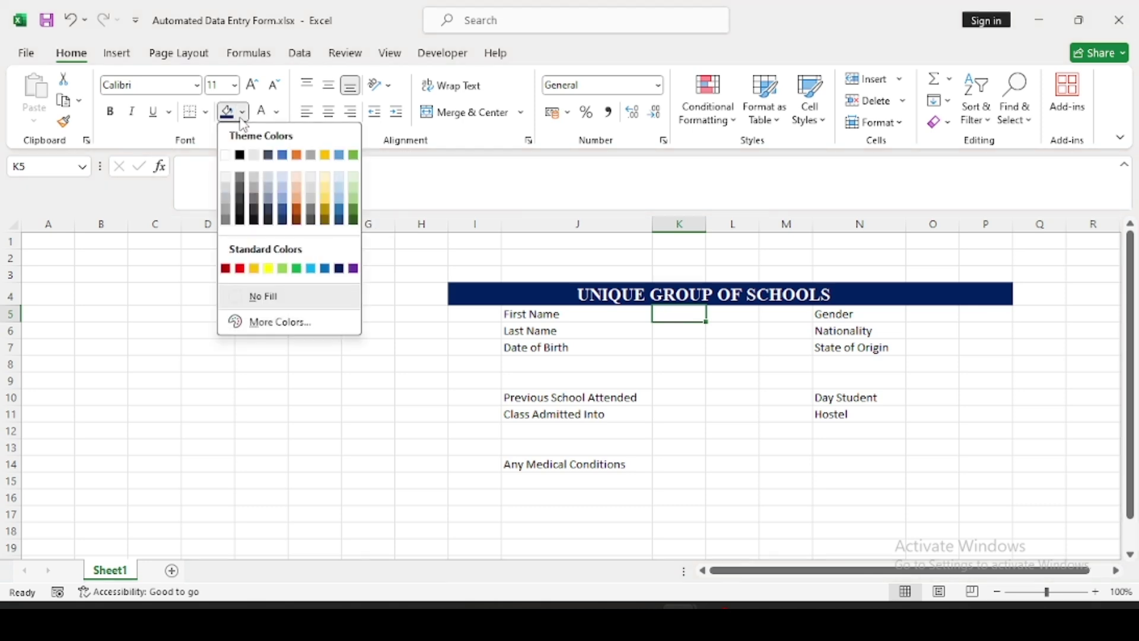
pyautogui.click(268, 181)
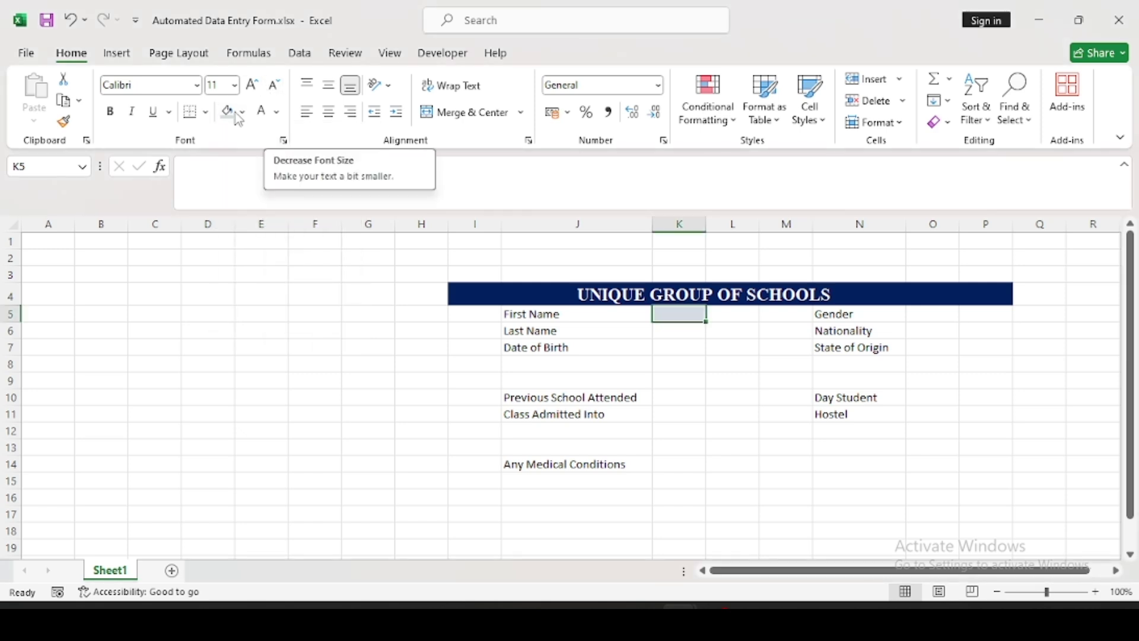
pyautogui.click(206, 113)
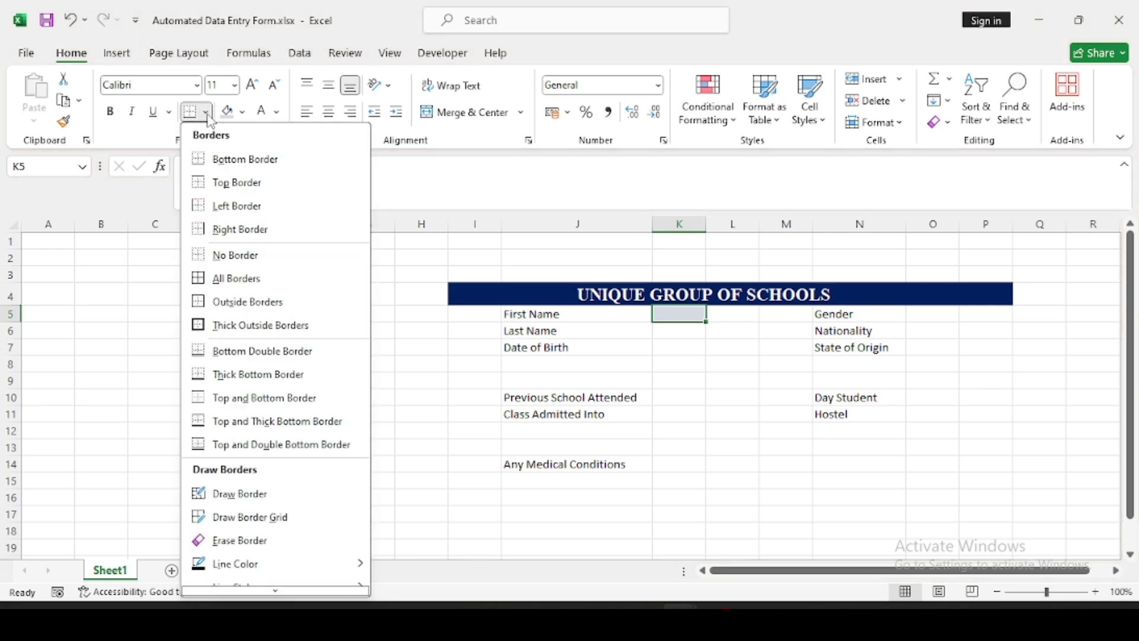
pyautogui.click(208, 118)
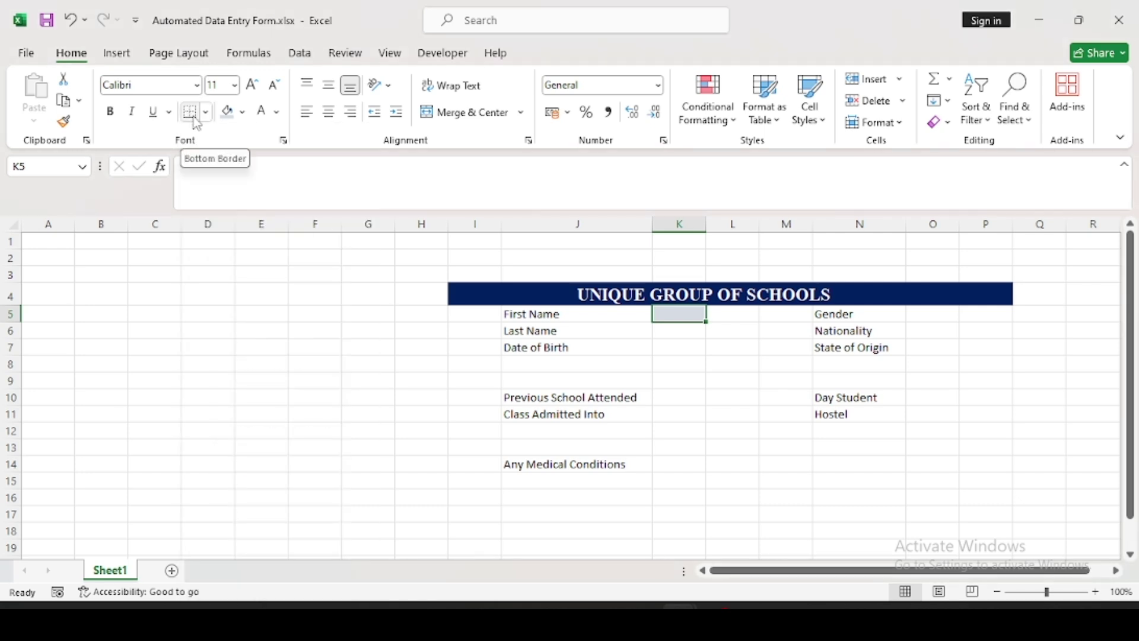
pyautogui.click(206, 112)
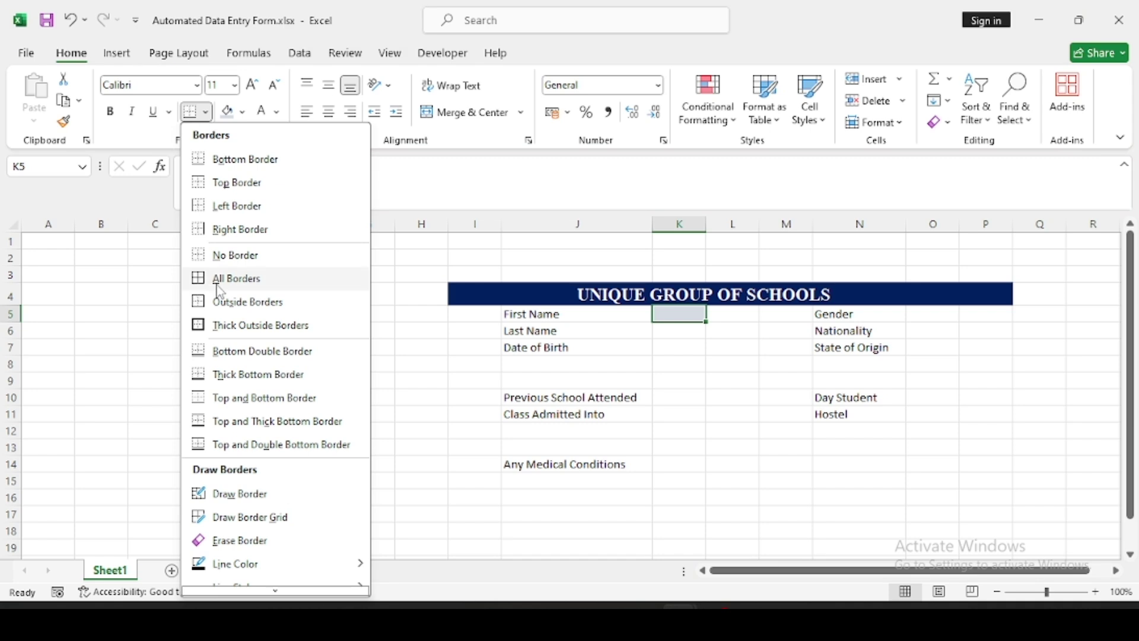
pyautogui.click(230, 305)
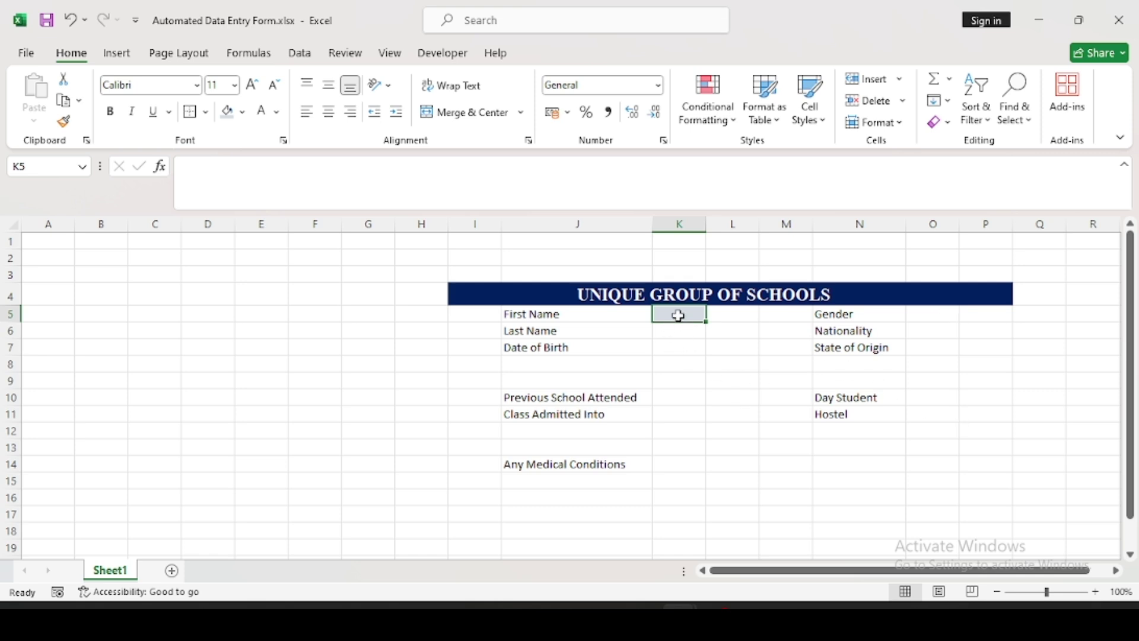
# Step: Copy K5's input-box formatting to answer cells K6:K7 and O5:O7
pyautogui.hotkey('ctrl', 'c')
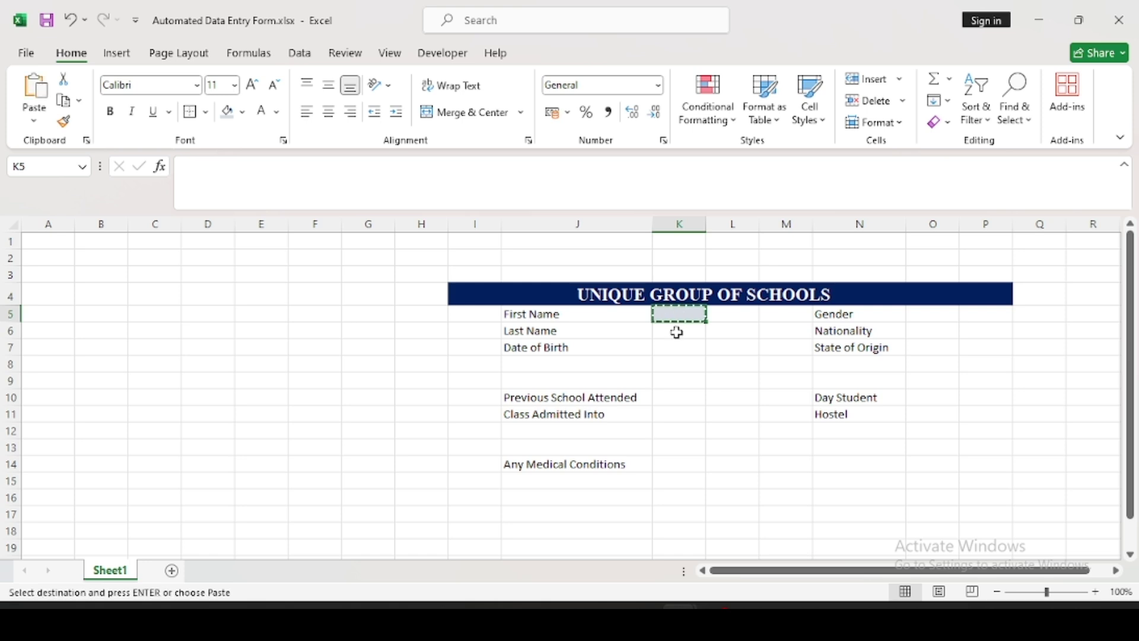
pyautogui.moveTo(675, 333); pyautogui.dragTo(675, 341)
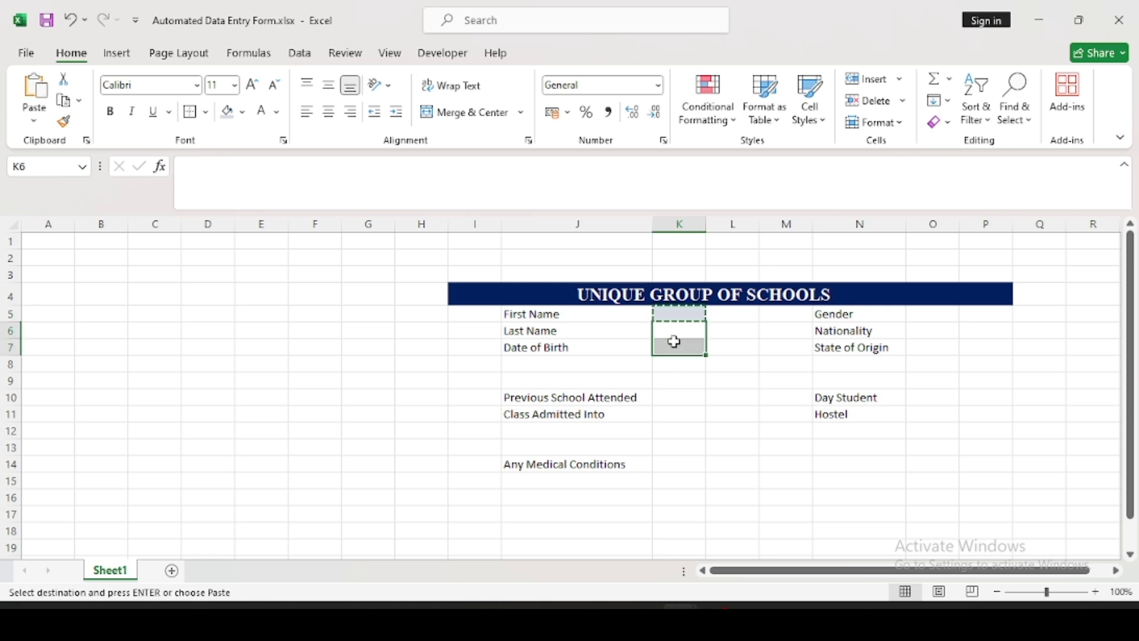
pyautogui.hotkey('ctrl', 'v')
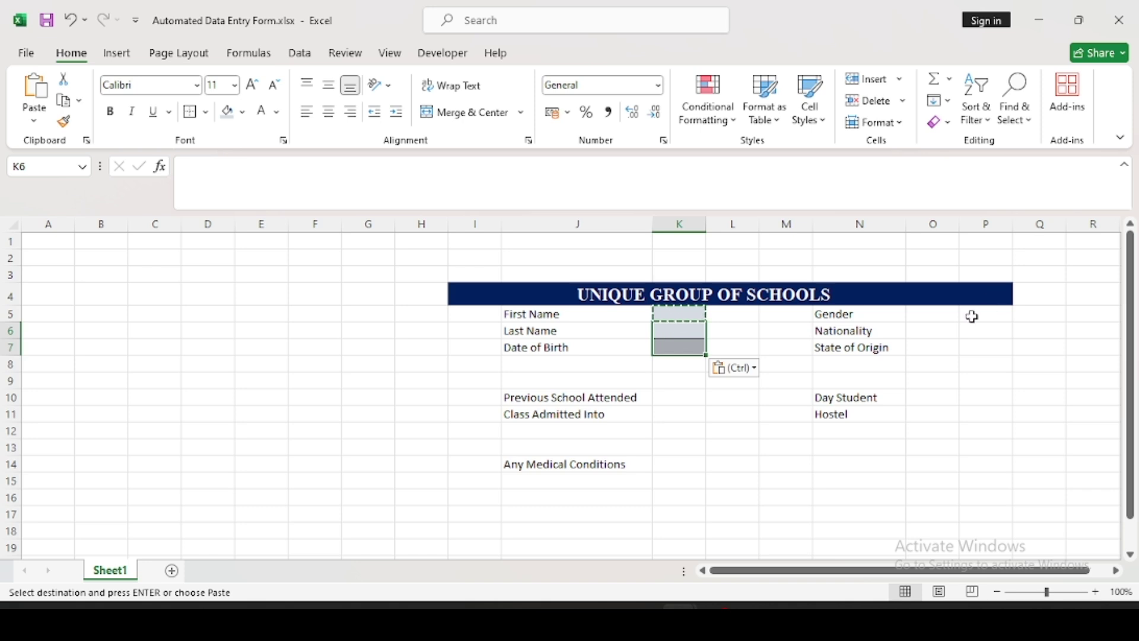
pyautogui.moveTo(934, 313); pyautogui.dragTo(937, 345)
pyautogui.hotkey('ctrl', 'v')
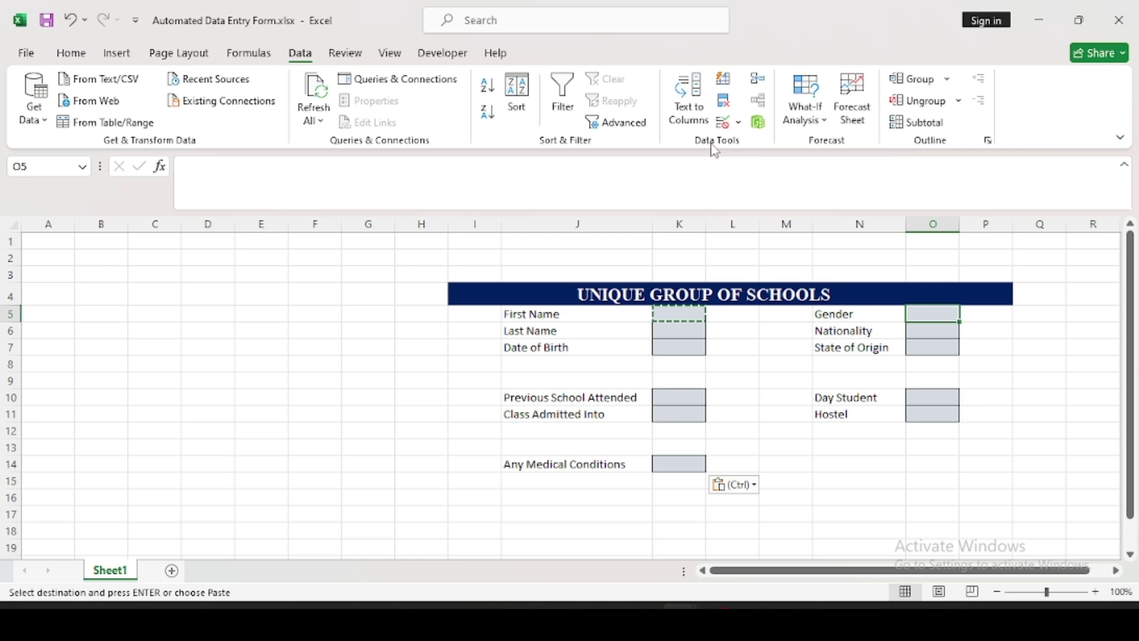
# Step: Add a 'Male, Female' list validation to Gender cell O5 and choose Male
pyautogui.click(738, 122)
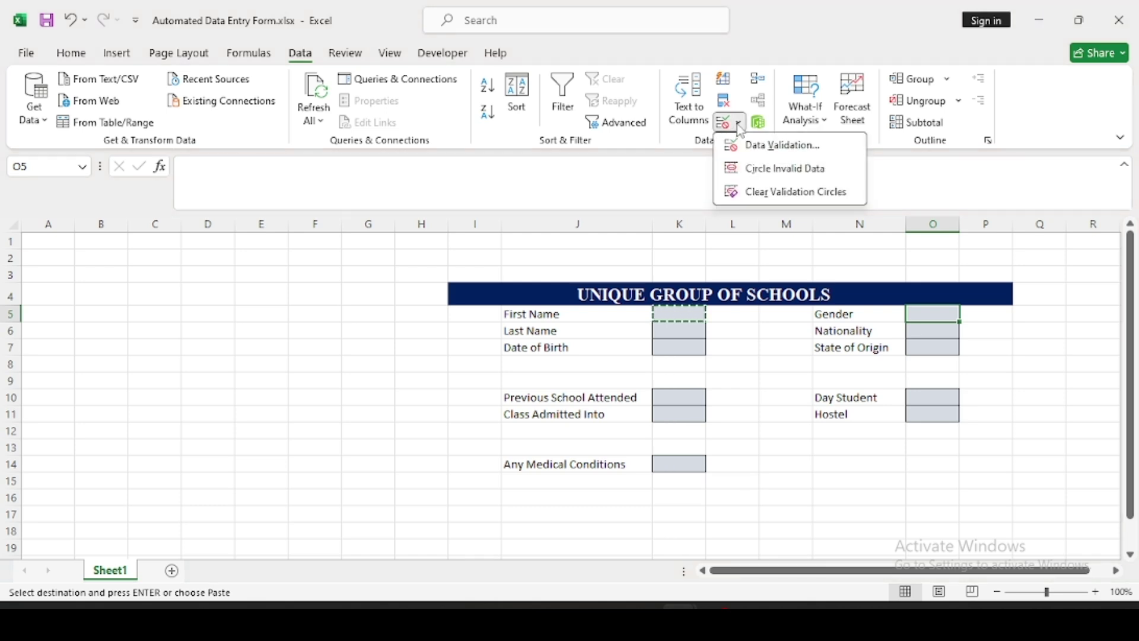
pyautogui.click(762, 148)
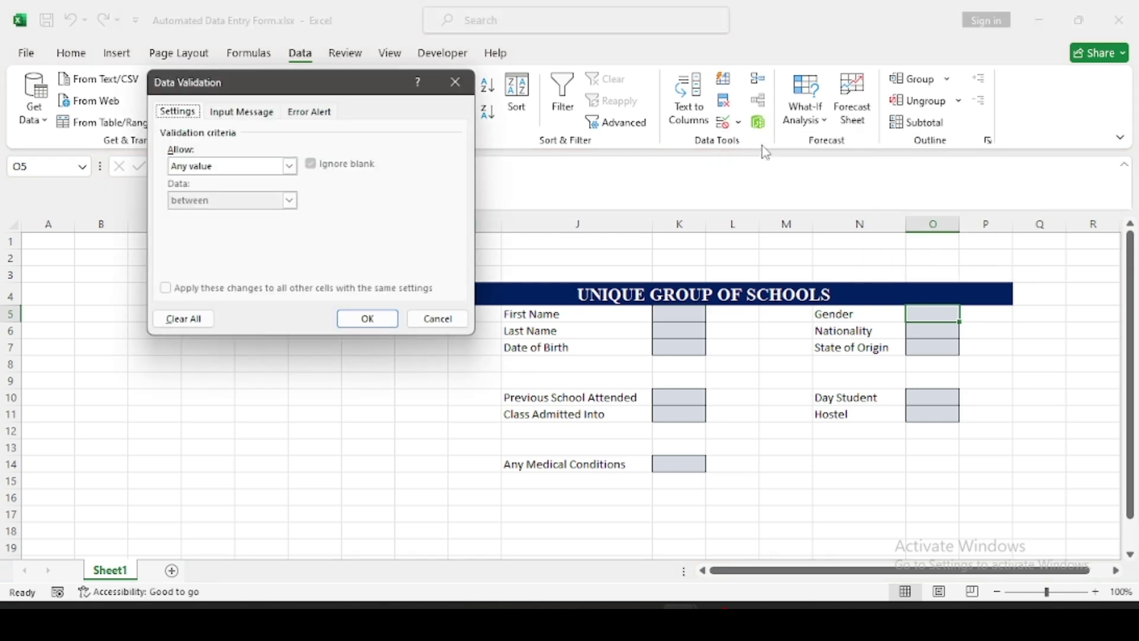
pyautogui.click(290, 166)
pyautogui.click(270, 214)
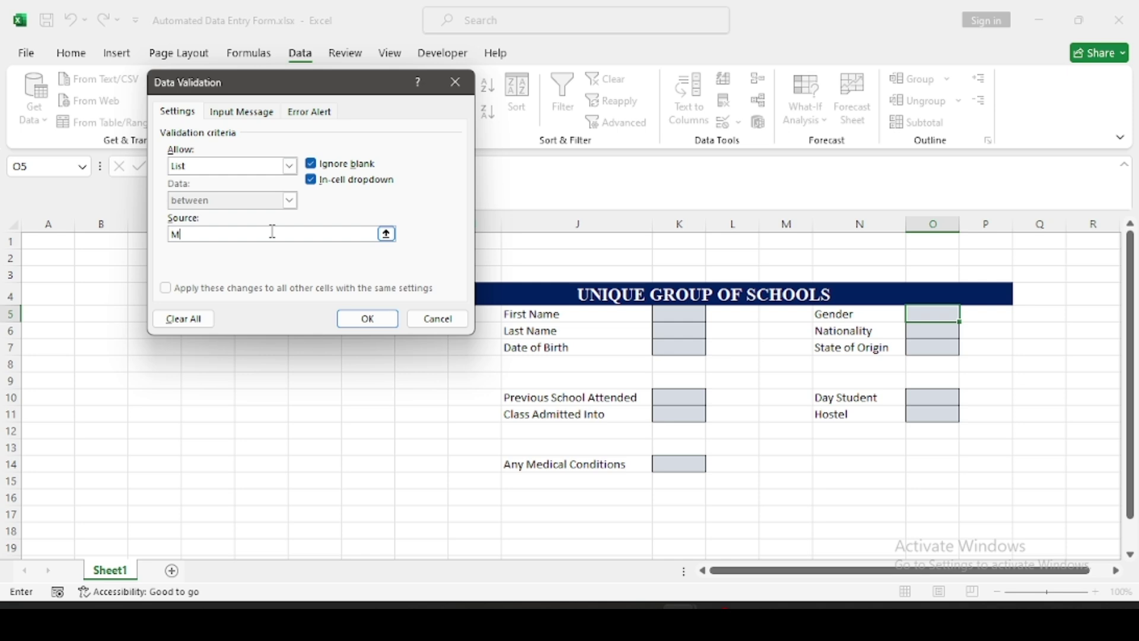
pyautogui.click(272, 231)
pyautogui.write('Male, Female')
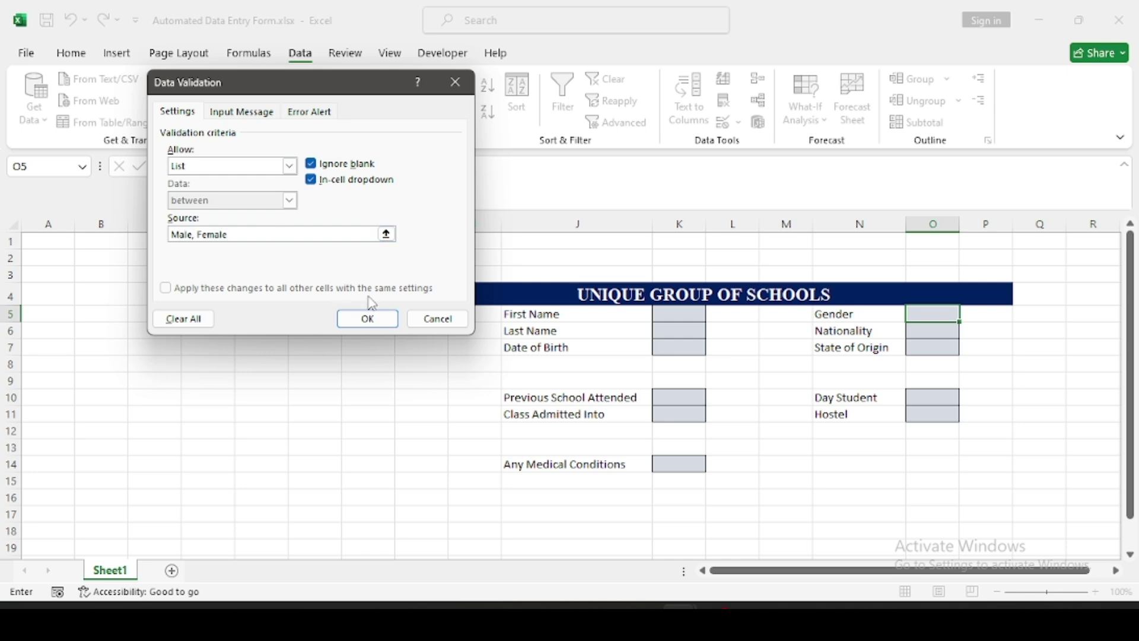
pyautogui.click(368, 319)
pyautogui.click(967, 314)
pyautogui.click(934, 326)
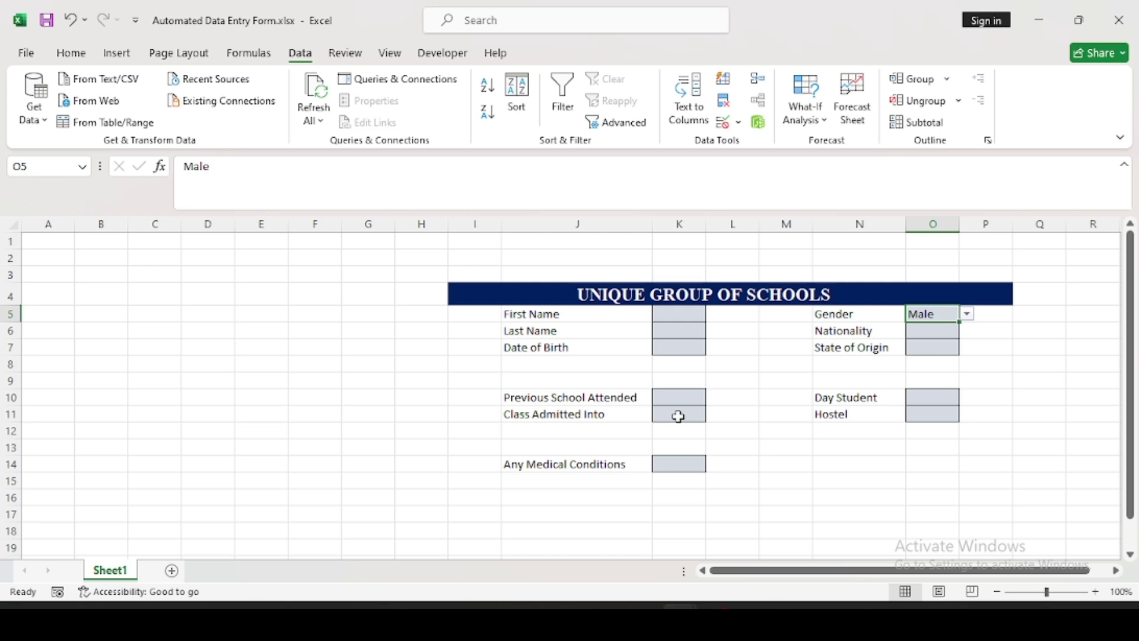
pyautogui.click(678, 417)
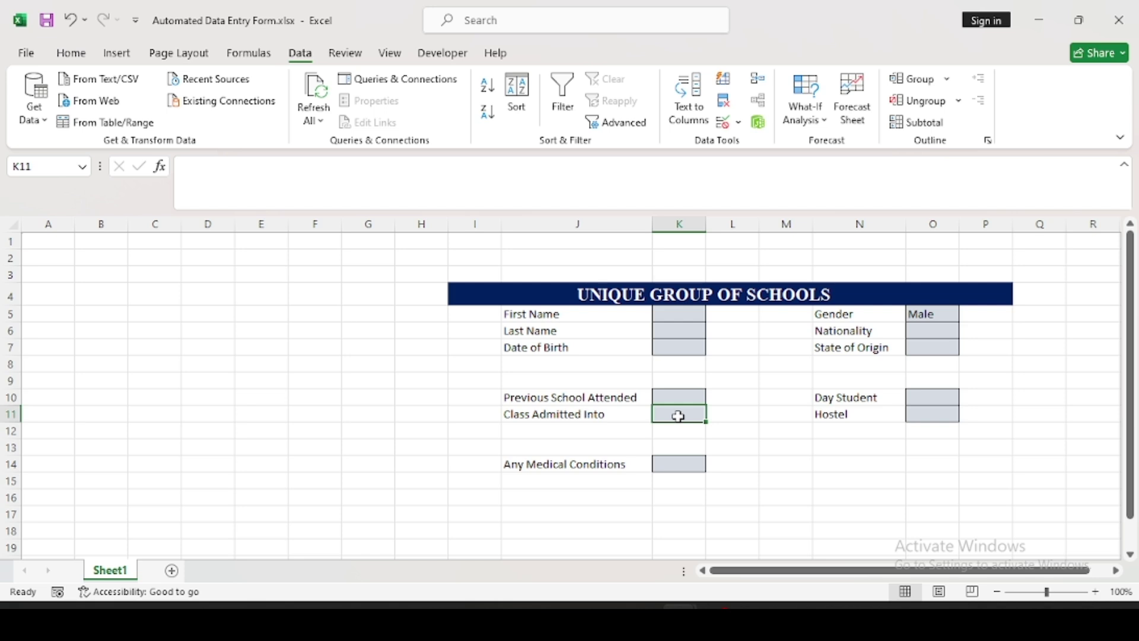
# Step: Give Class Admitted Into cell K11 a list validation of classes JSS1 to SS3
pyautogui.click(740, 122)
pyautogui.click(738, 147)
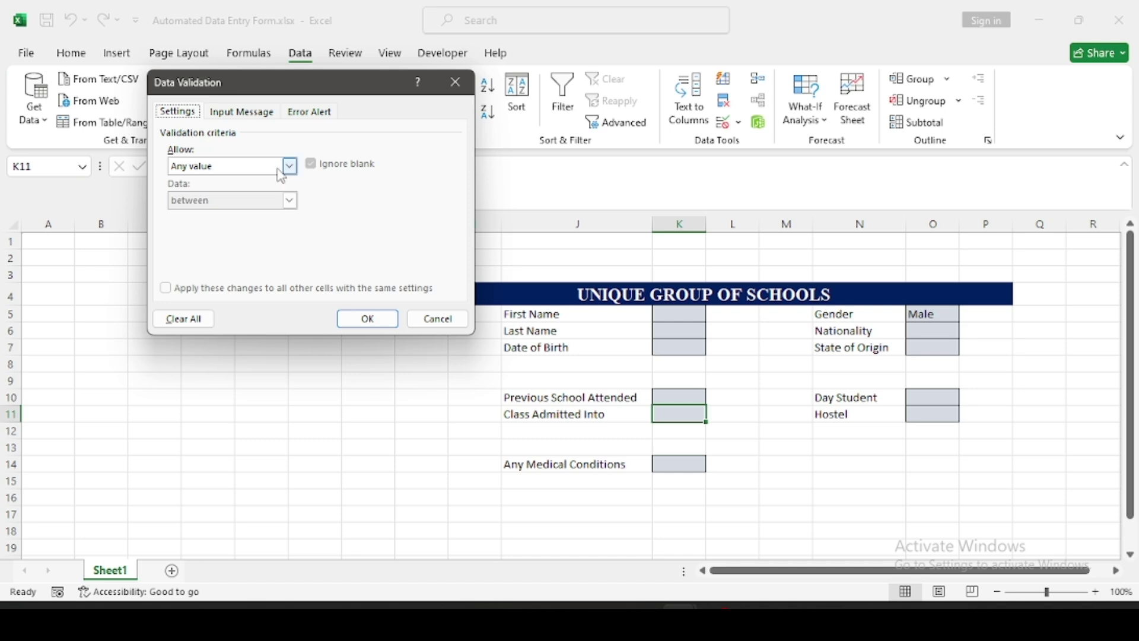
pyautogui.click(290, 166)
pyautogui.click(270, 215)
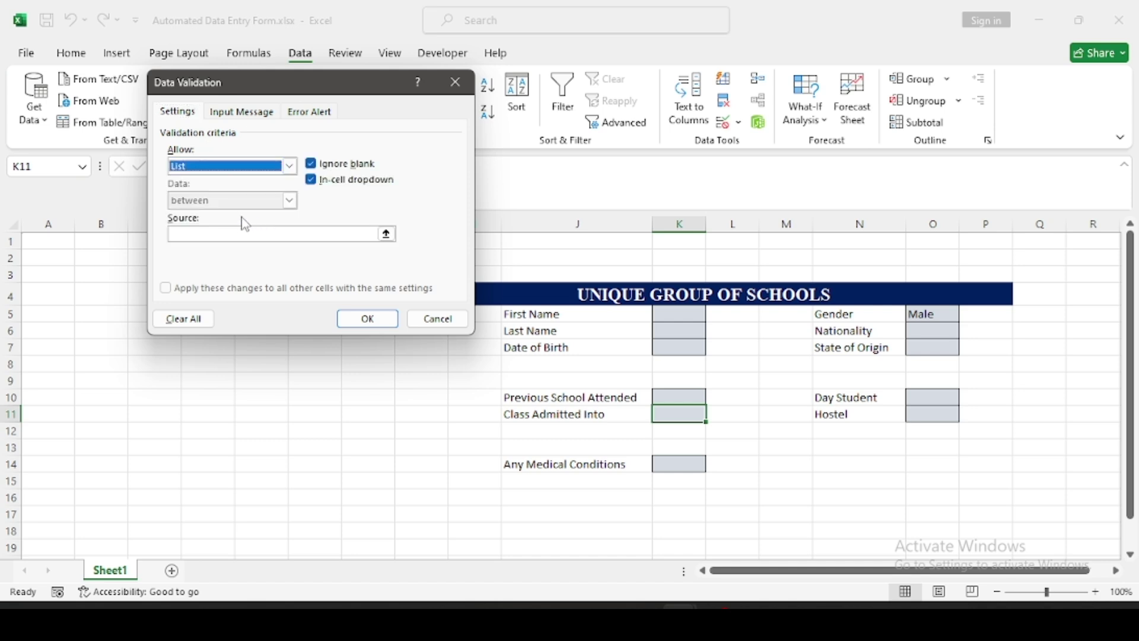
pyautogui.click(240, 233)
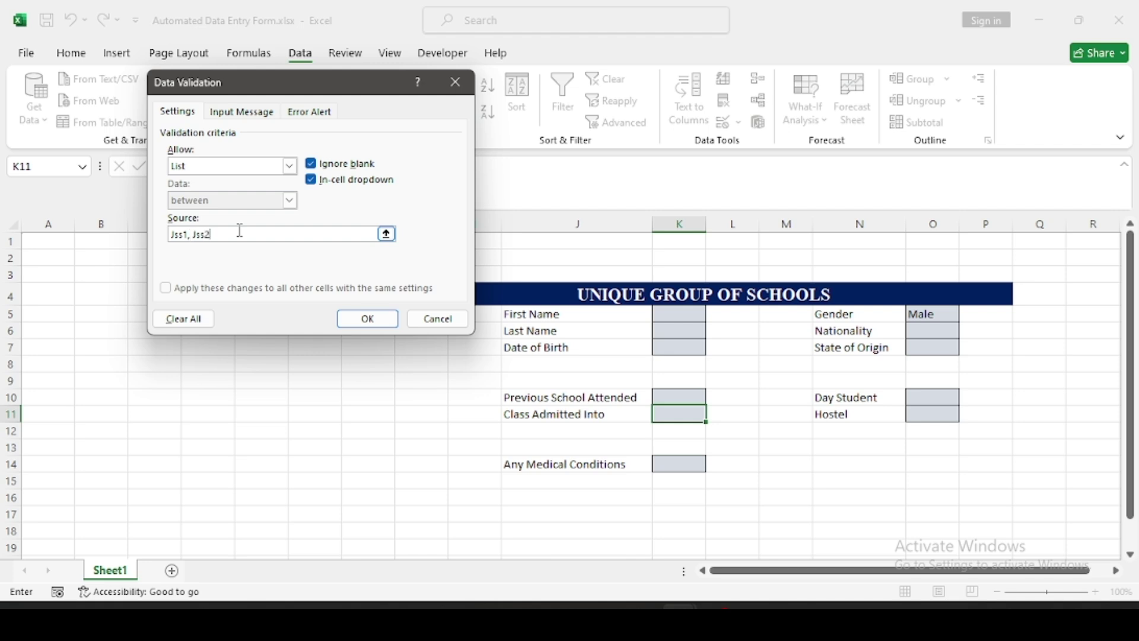
pyautogui.click(714, 415)
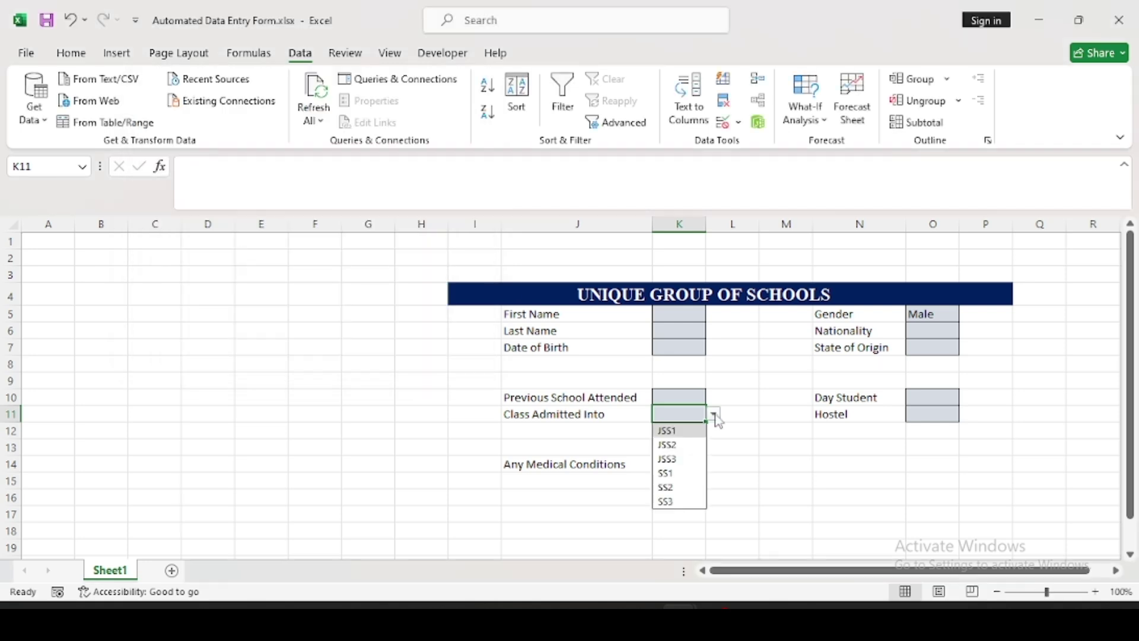
pyautogui.click(715, 415)
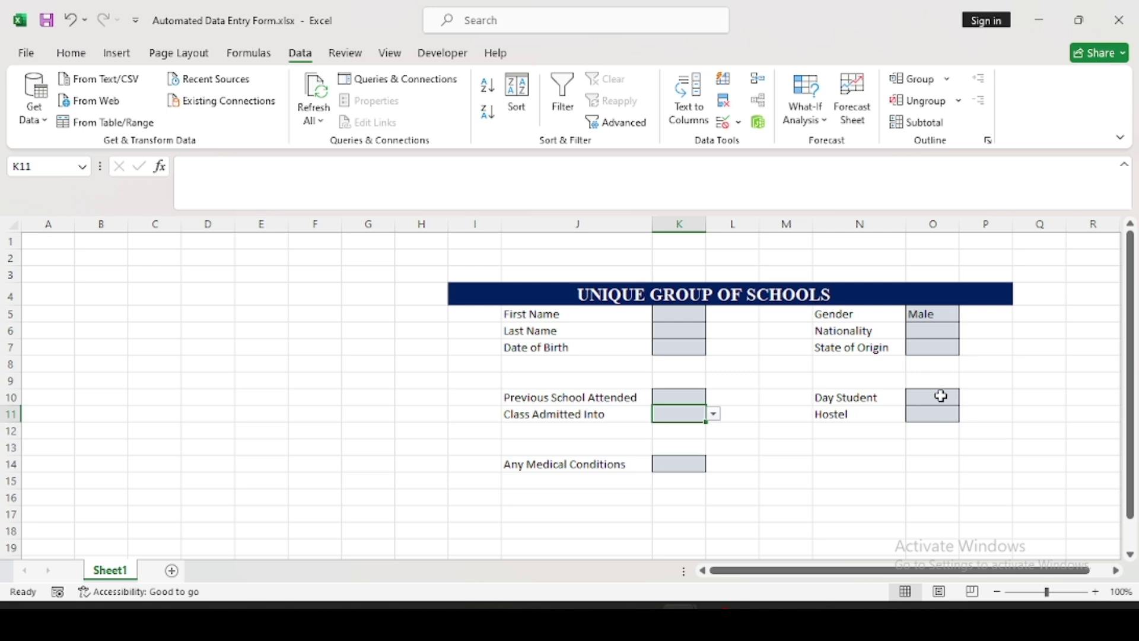
pyautogui.click(938, 397)
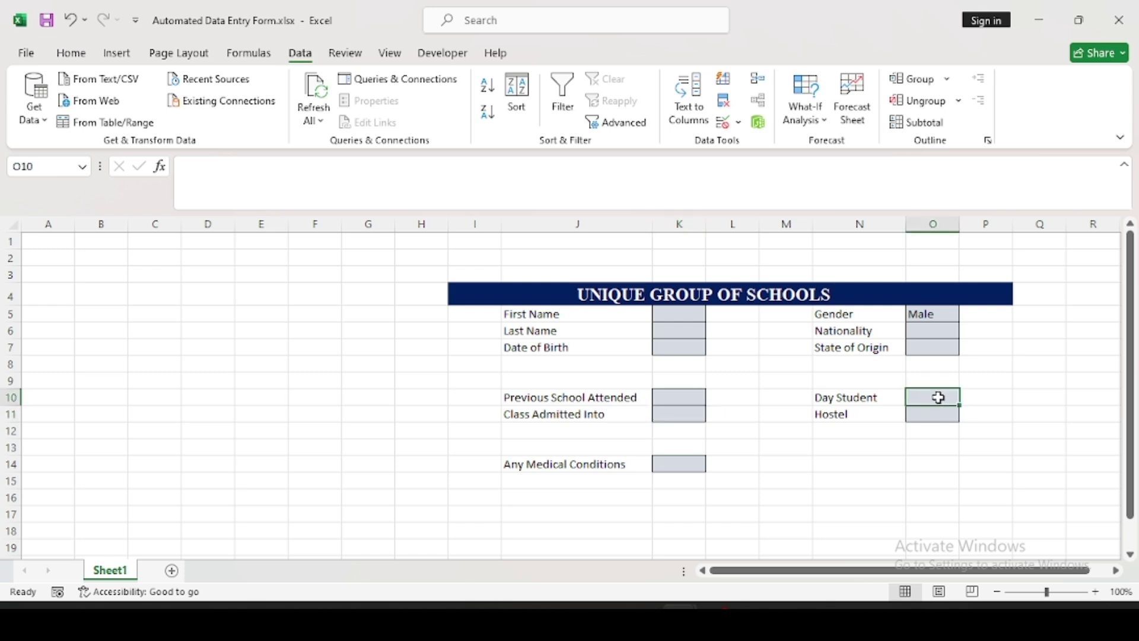
# Step: Add a list dropdown to Day Student cell O10 and paste it into O11 and K14
pyautogui.click(738, 122)
pyautogui.click(774, 145)
pyautogui.hotkey('ctrl', 'c')
pyautogui.click(939, 412)
pyautogui.hotkey('ctrl', 'v')
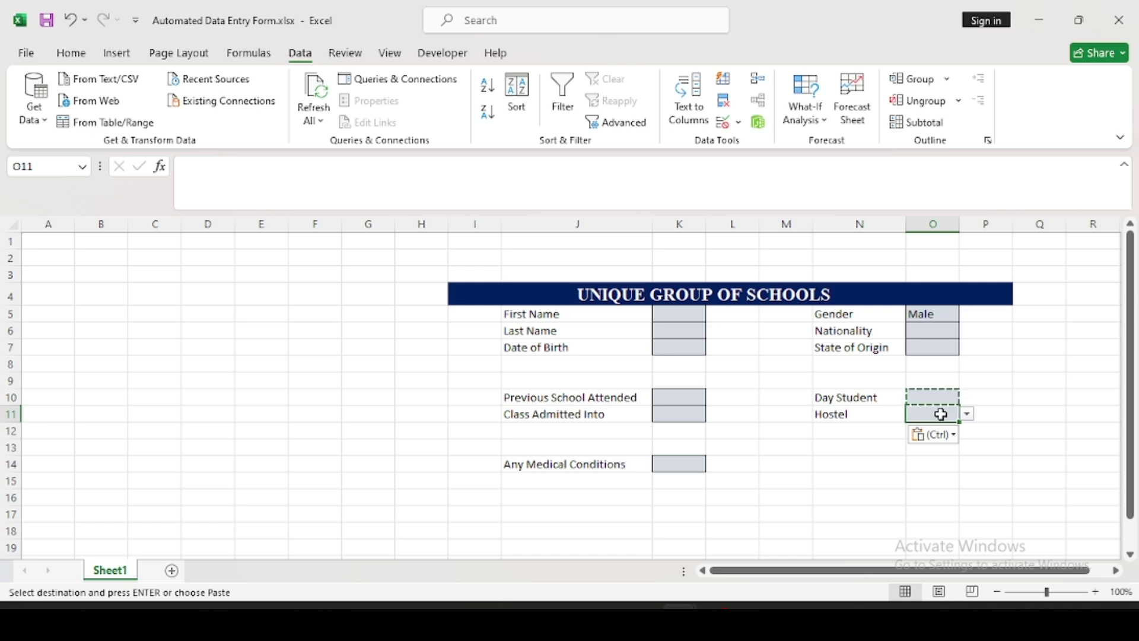
pyautogui.click(688, 464)
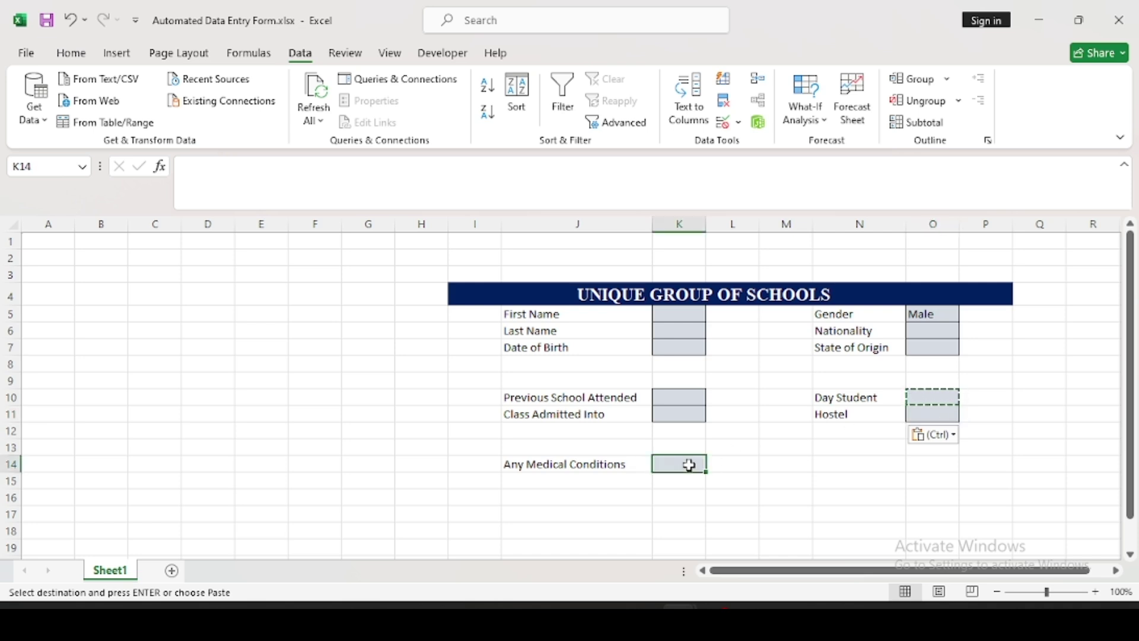
pyautogui.hotkey('ctrl', 'v')
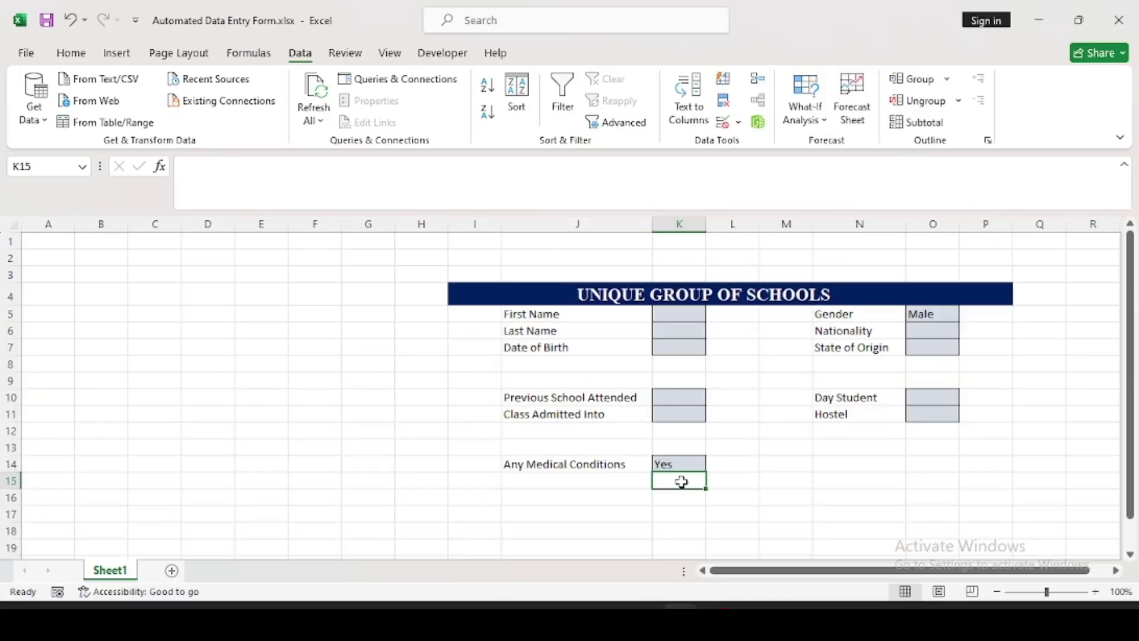
# Step: Enter =IF(K14="Yes","Register at the clinic","") in K15 beneath the medical conditions answer
pyautogui.write('=if(')
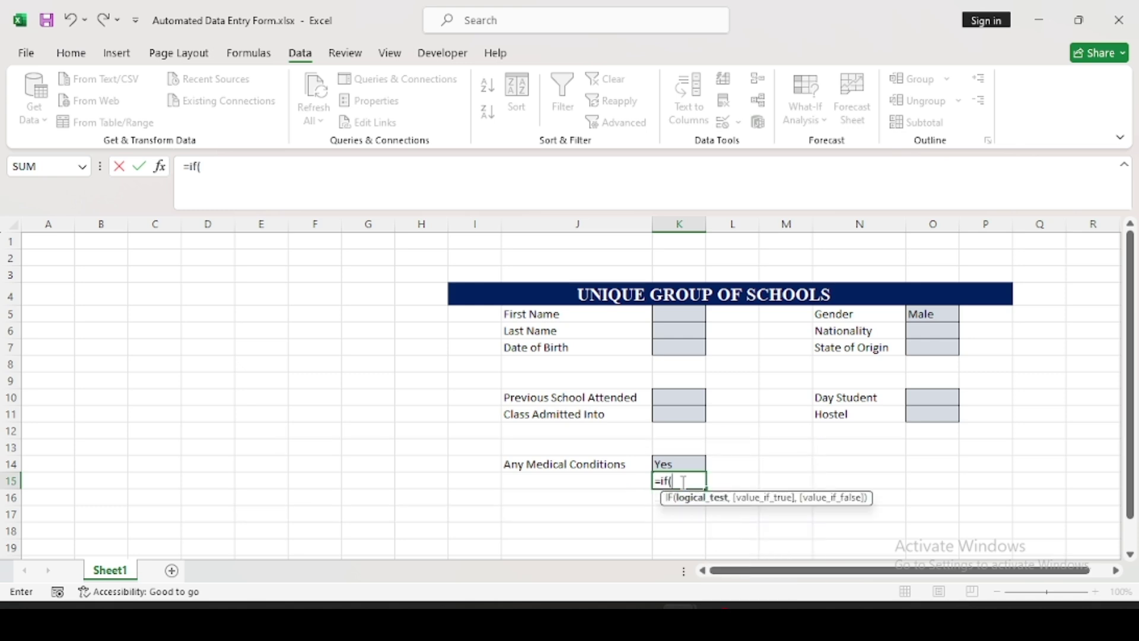
pyautogui.click(677, 464)
pyautogui.write('=')
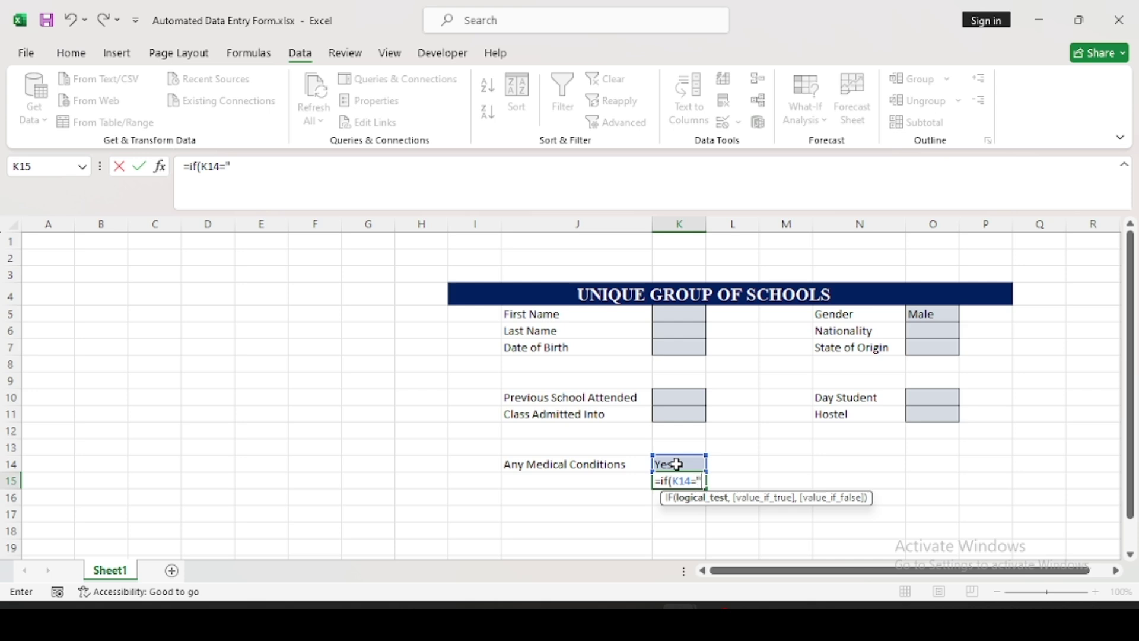
pyautogui.write('"Yes",')
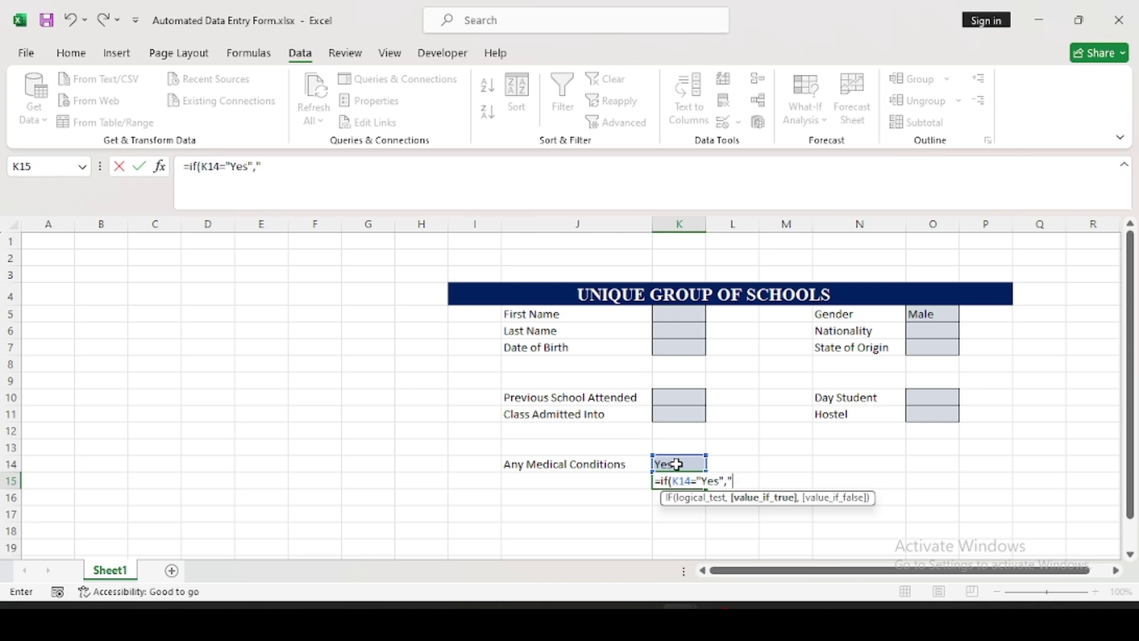
pyautogui.write('"Register at the clinic",')
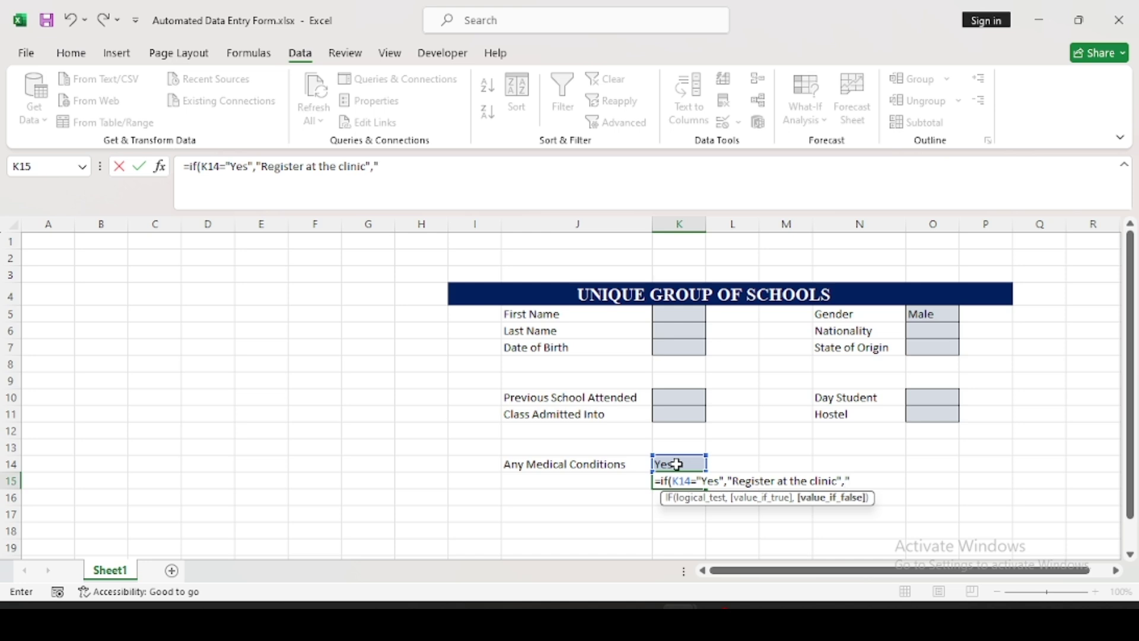
pyautogui.write('"")')
pyautogui.press('Return')
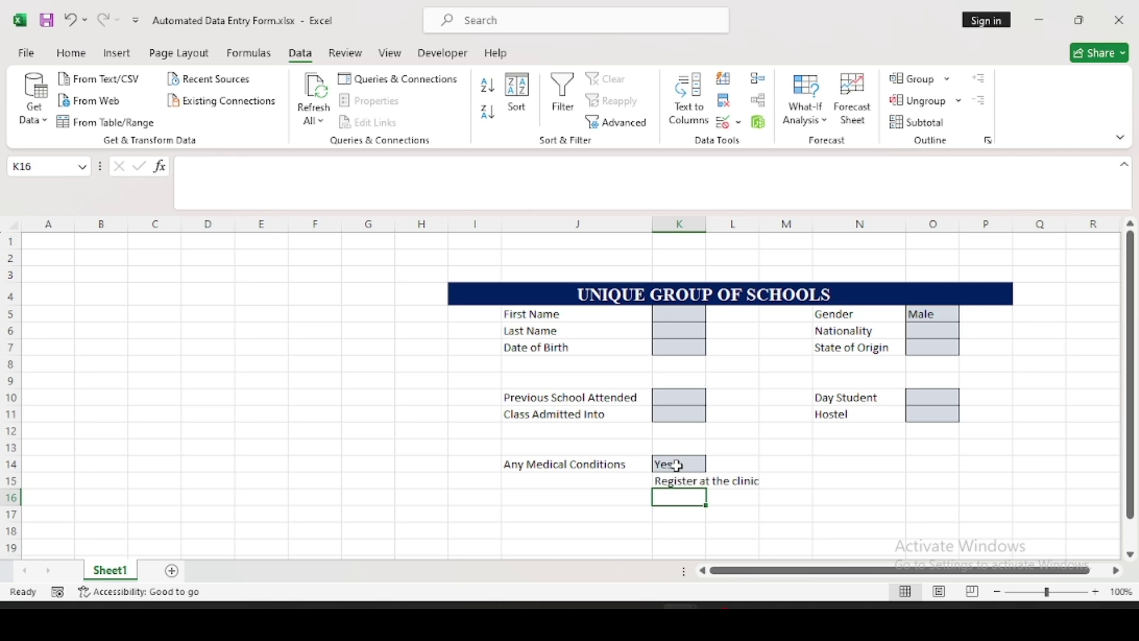
pyautogui.click(682, 479)
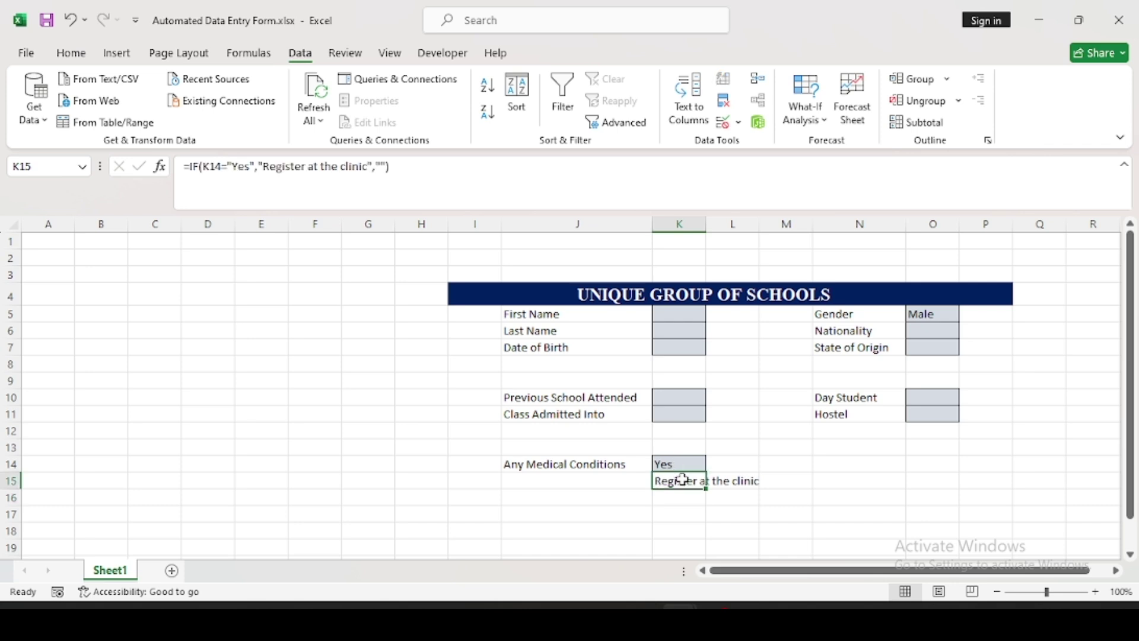
# Step: Format the K15 clinic reminder as size 8, italic, red text
pyautogui.click(74, 56)
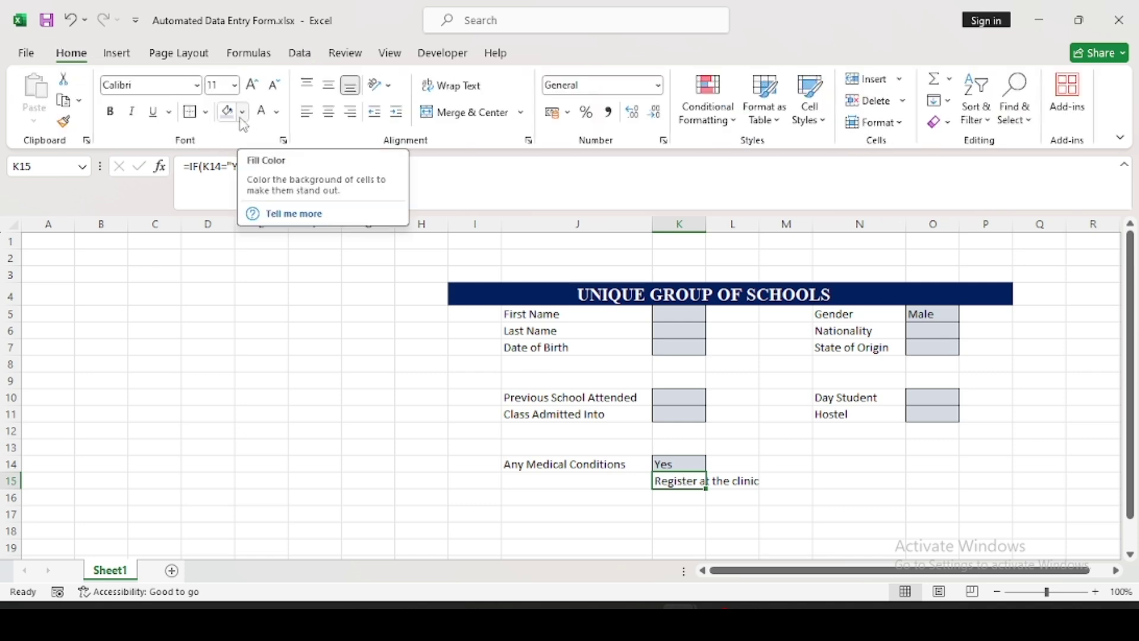
pyautogui.click(274, 86)
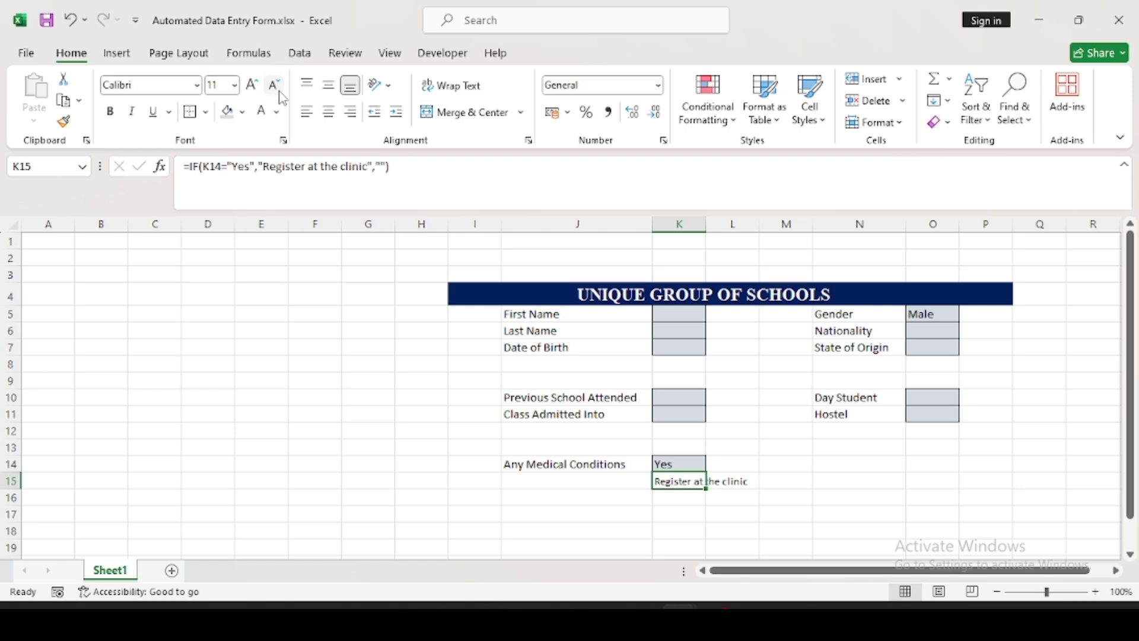
pyautogui.click(275, 86)
pyautogui.click(277, 89)
pyautogui.click(132, 113)
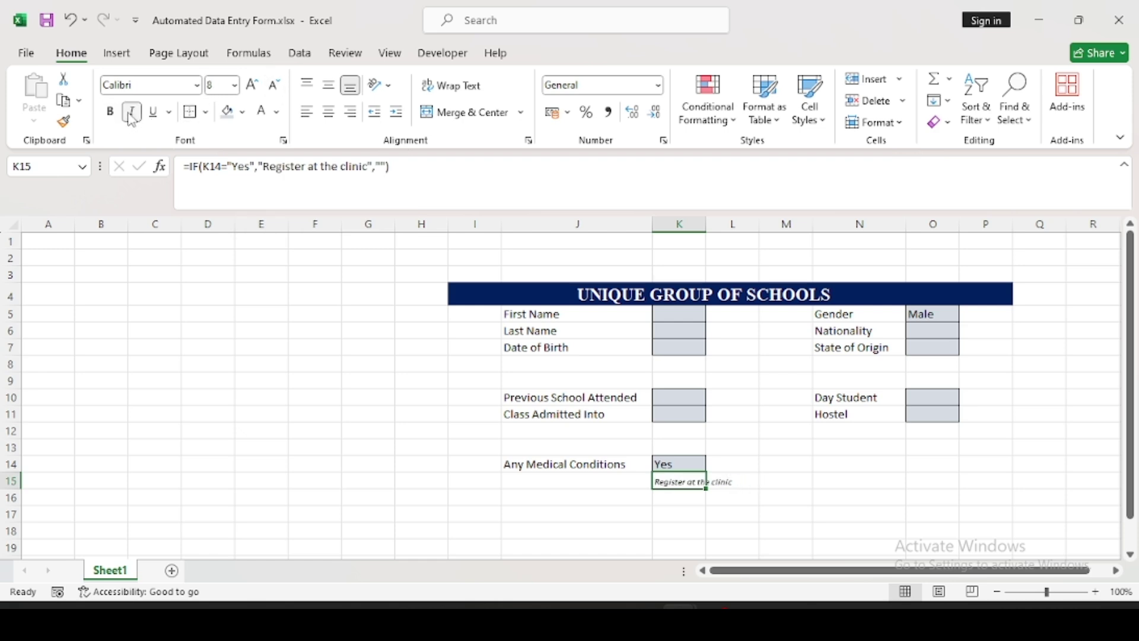
pyautogui.click(276, 111)
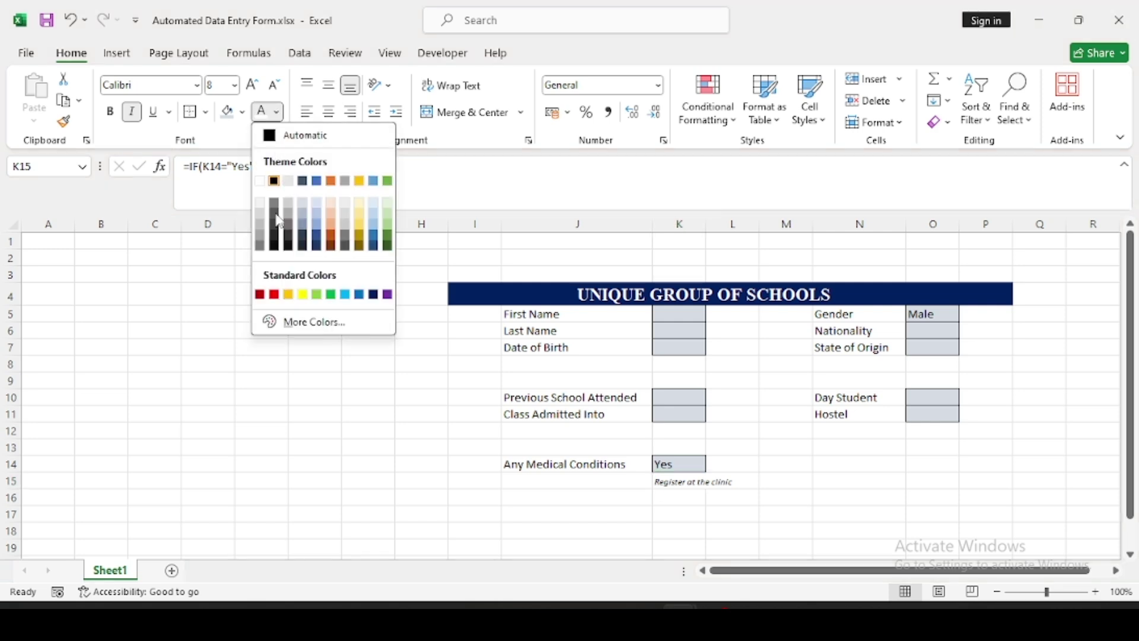
pyautogui.click(274, 295)
# Step: Test the reminder by switching Any Medical Conditions (K14) to No, then back to Yes
pyautogui.click(761, 464)
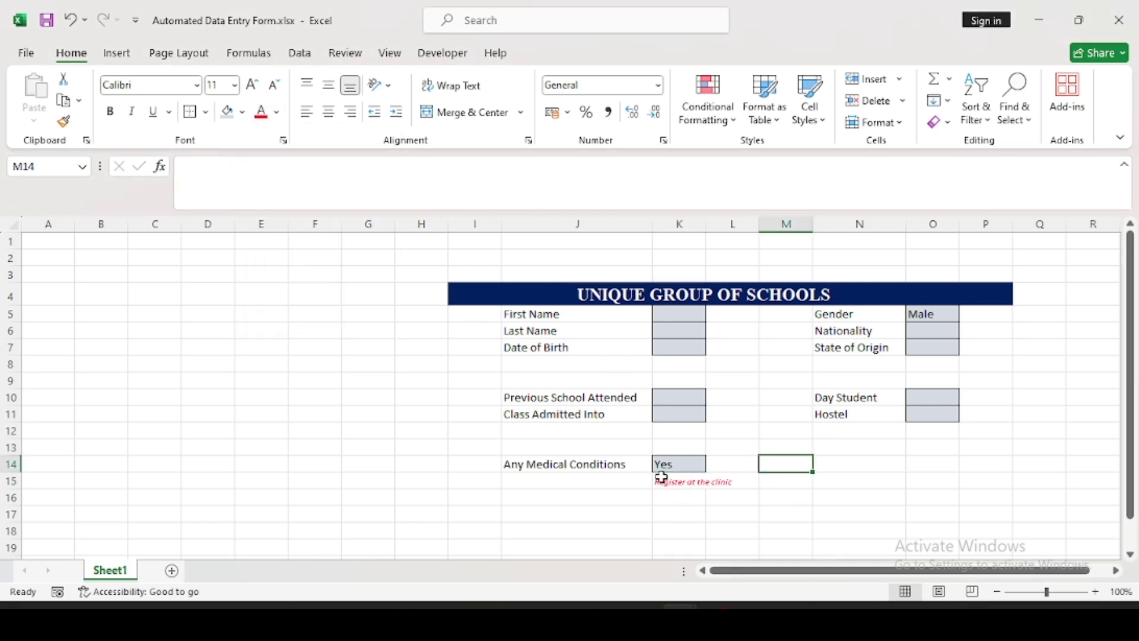
pyautogui.click(689, 463)
pyautogui.click(714, 465)
pyautogui.click(686, 496)
pyautogui.click(713, 463)
pyautogui.click(676, 477)
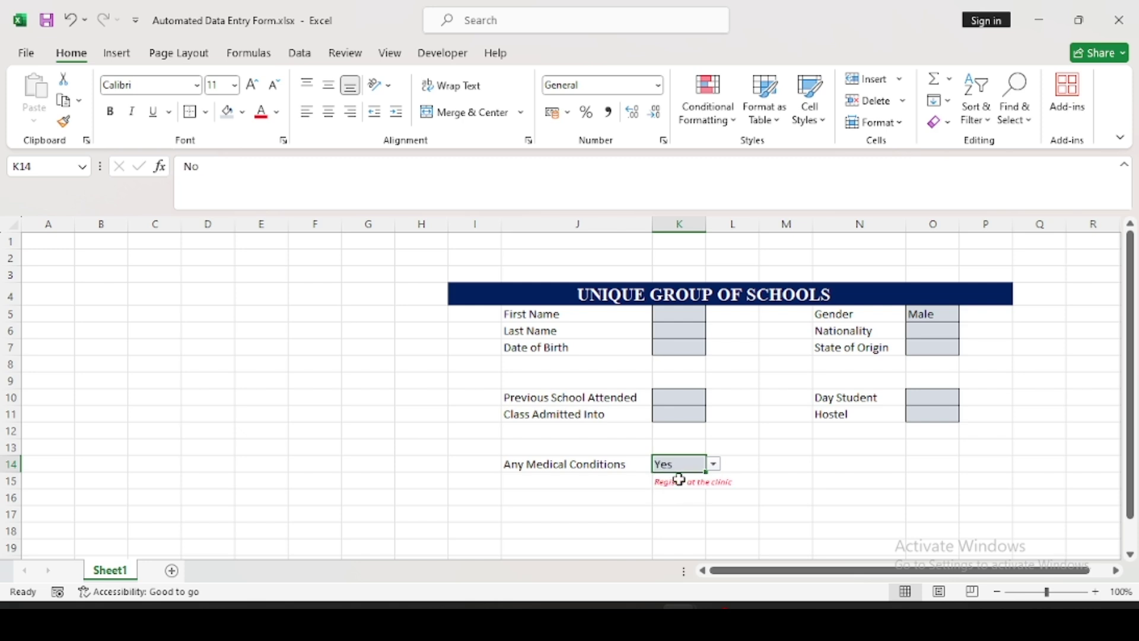
# Step: Enter =IF(O11="Yes","Fill the accommodation form","") in O12 below Hostel
pyautogui.click(934, 412)
pyautogui.click(937, 432)
pyautogui.write('=if(')
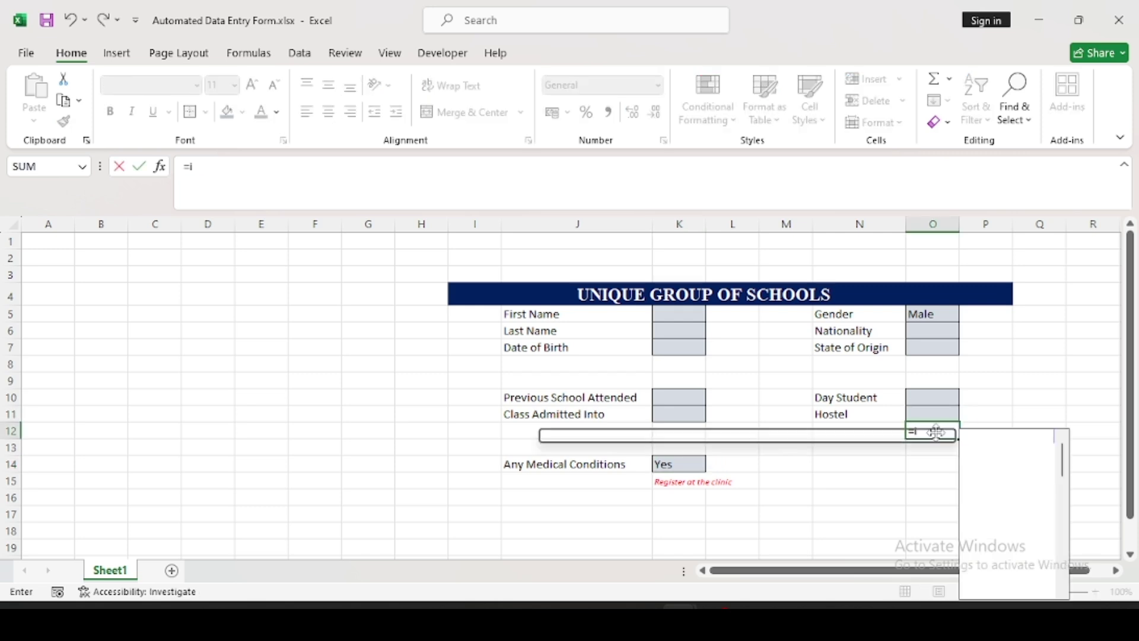
pyautogui.click(919, 412)
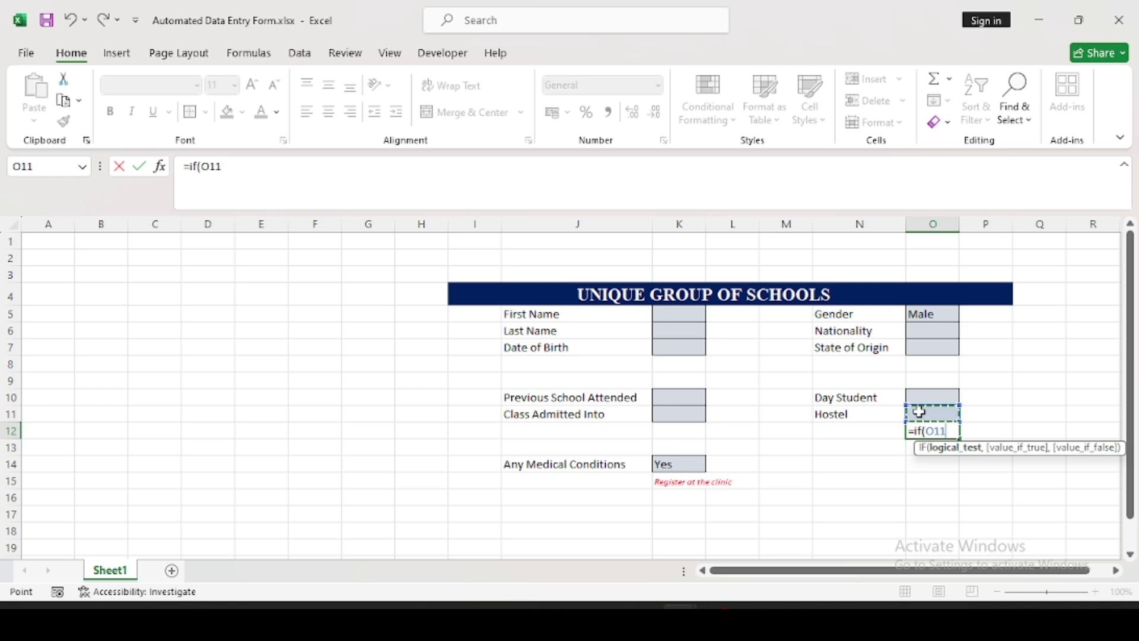
pyautogui.write('="')
pyautogui.write('Yes","Fill the accommodation form","")')
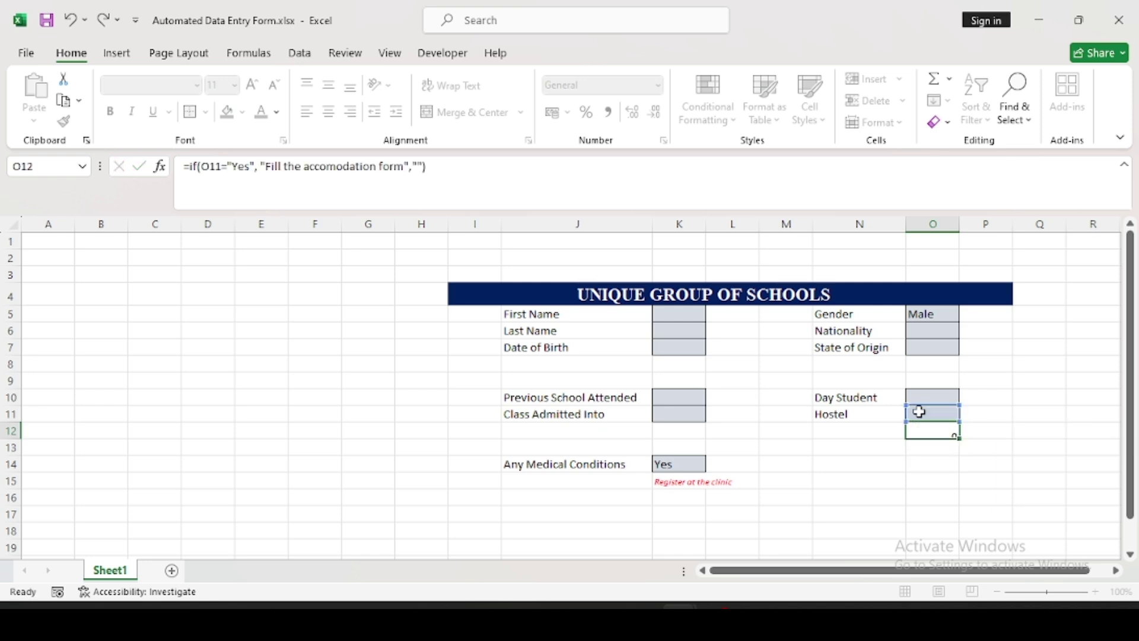
pyautogui.press('Return')
# Step: Set Hostel (O11) to Yes so the accommodation reminder appears in O12
pyautogui.click(951, 413)
pyautogui.click(968, 415)
pyautogui.click(940, 430)
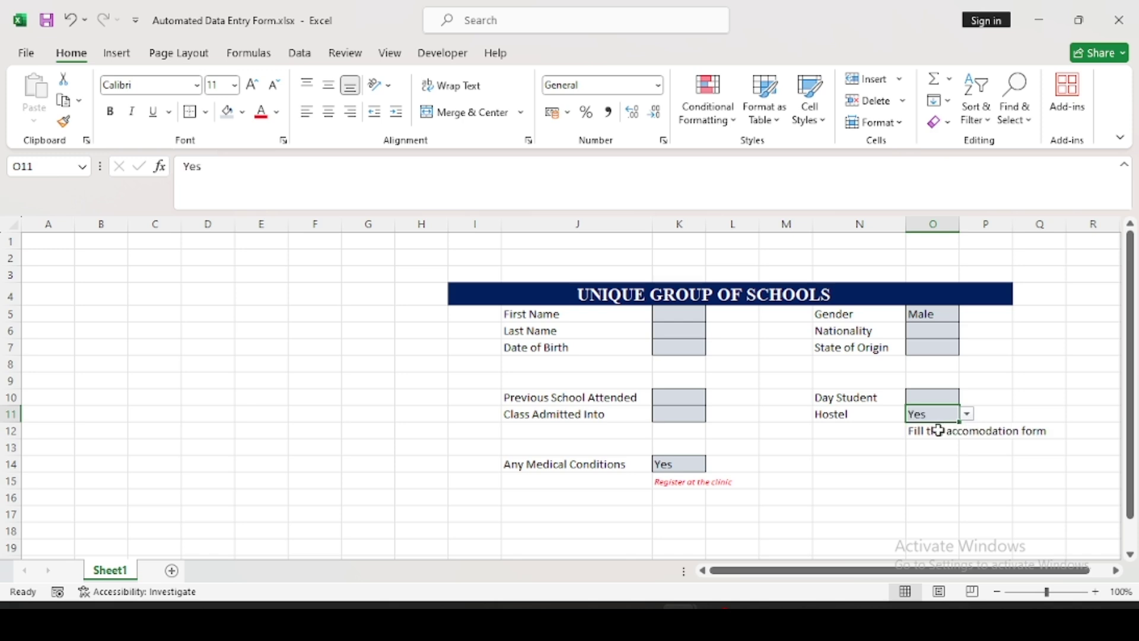
pyautogui.click(938, 430)
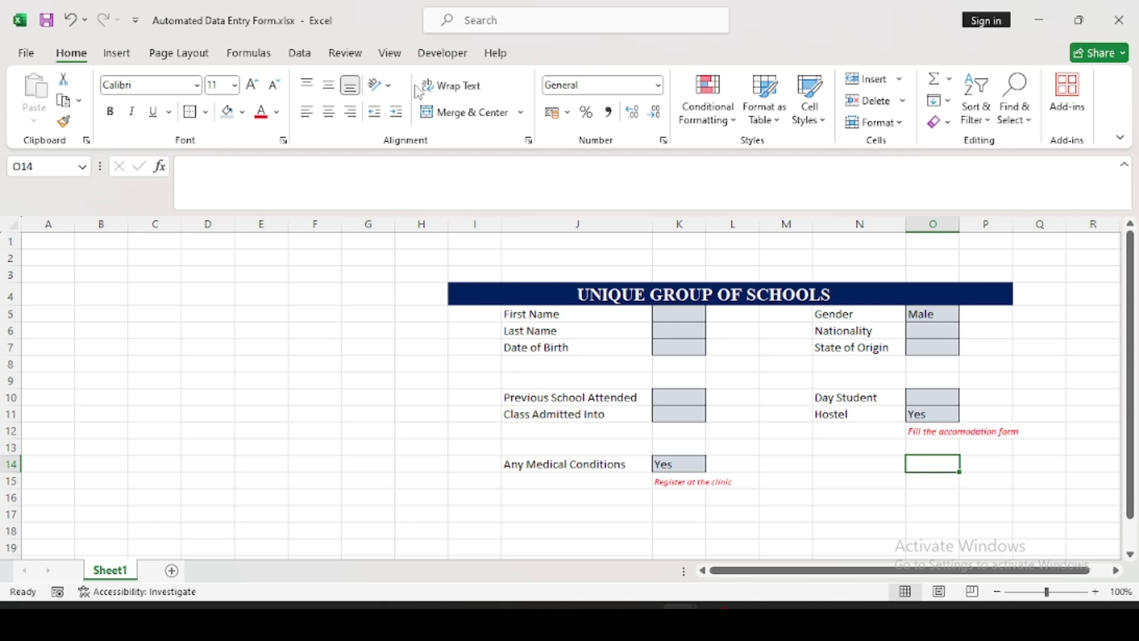
# Step: Hide the sheet gridlines and select the whole form area
pyautogui.click(398, 57)
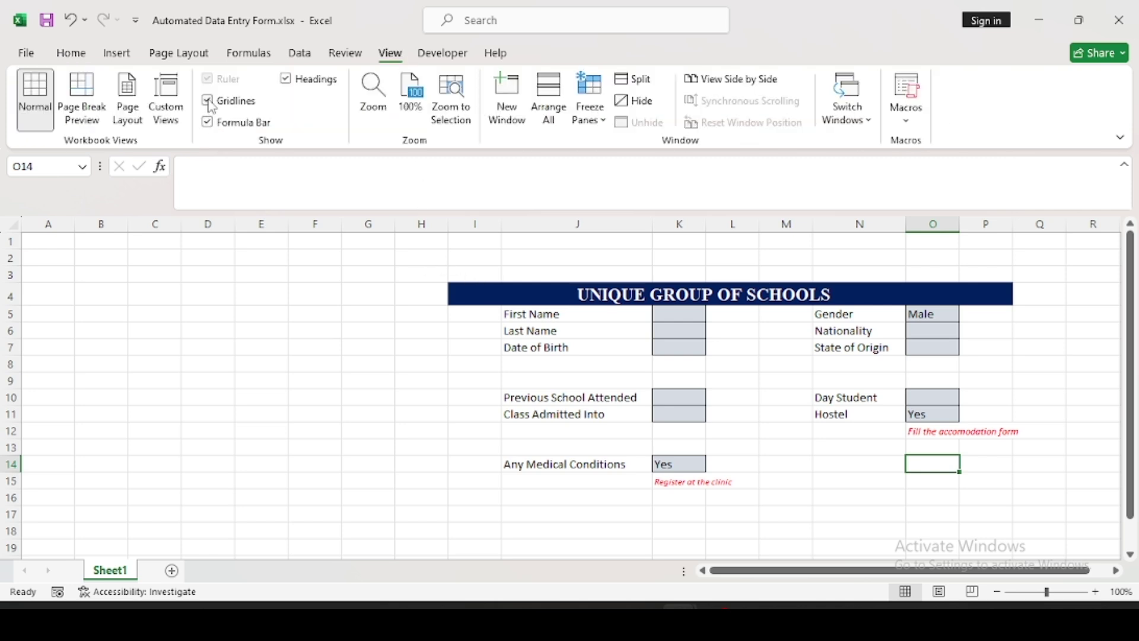
pyautogui.click(207, 100)
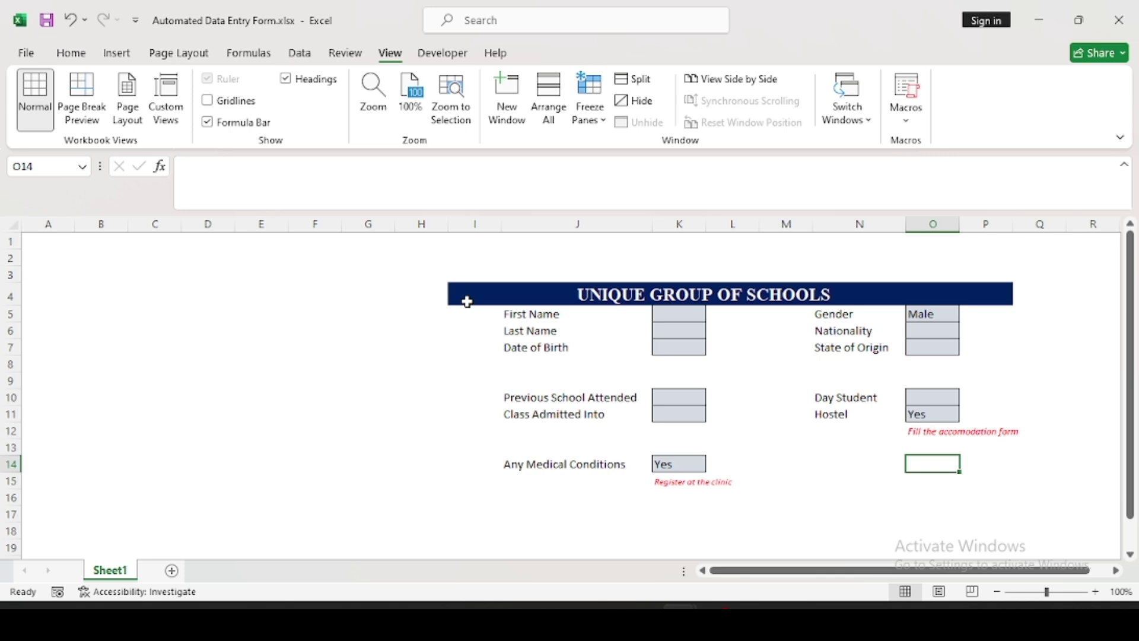
pyautogui.moveTo(467, 302); pyautogui.dragTo(1003, 548)
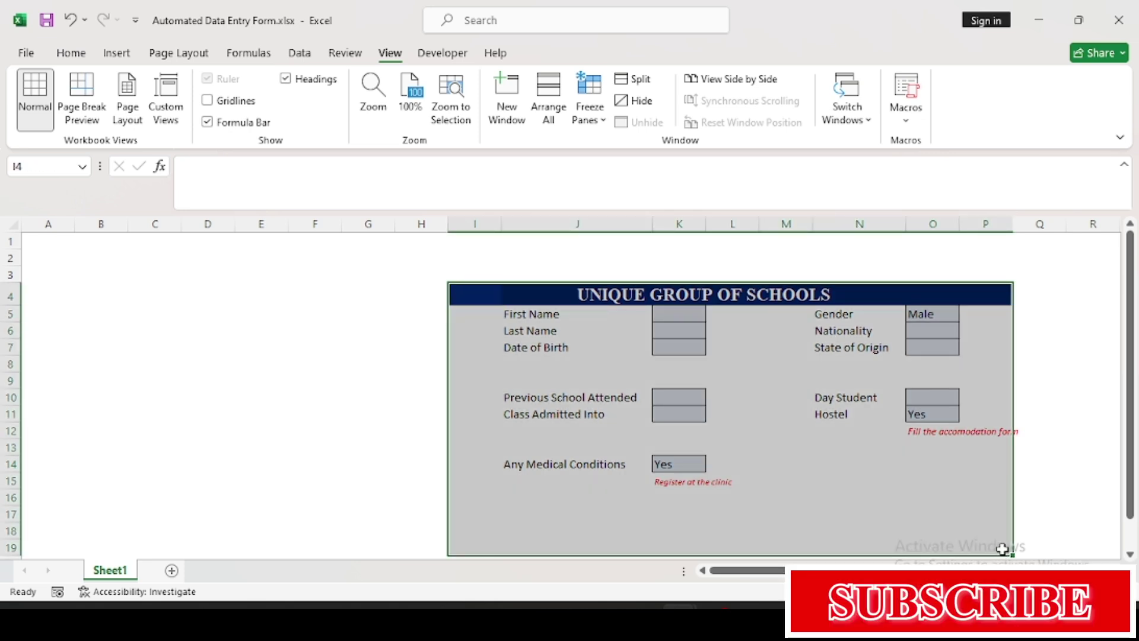
# Step: Hide the formula bar and row/column headings, and collapse the ribbon
pyautogui.click(71, 54)
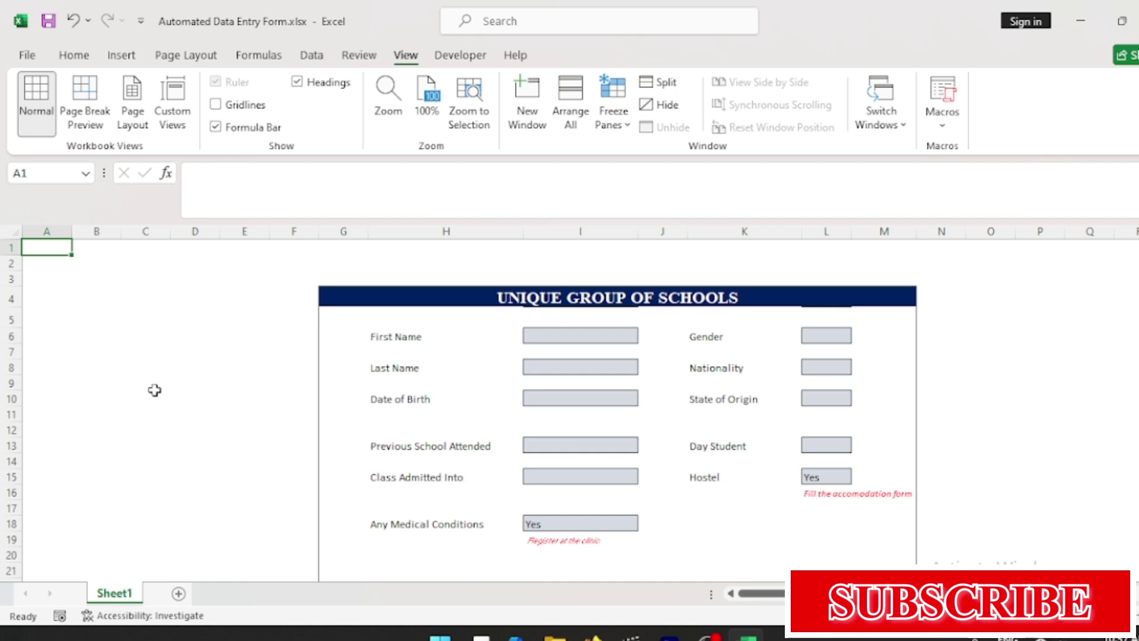
pyautogui.click(221, 126)
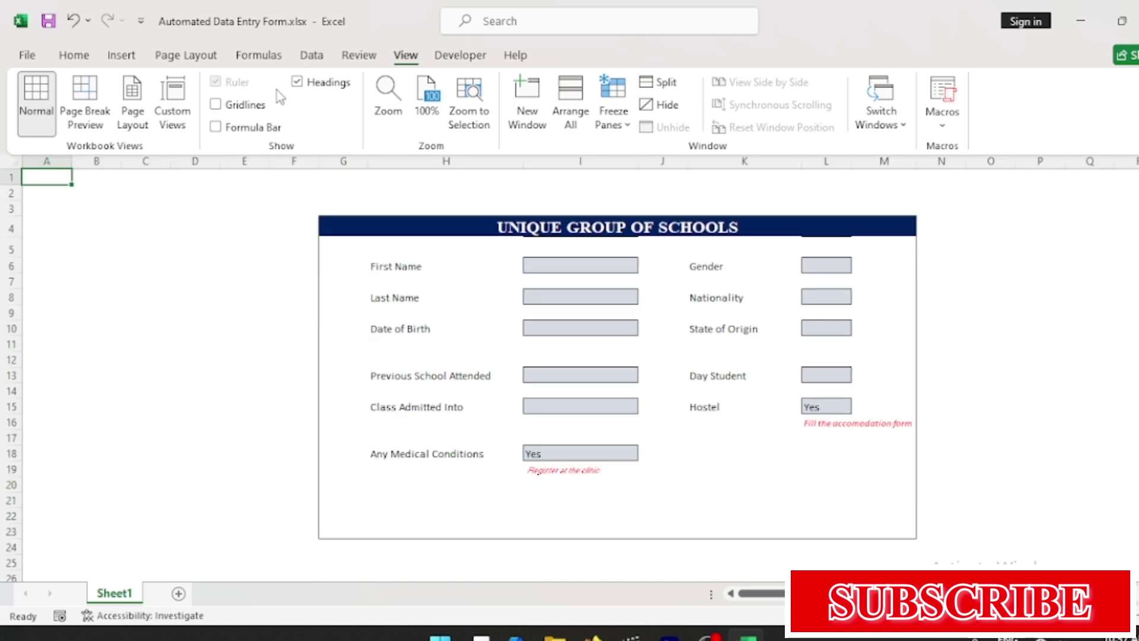
pyautogui.click(297, 83)
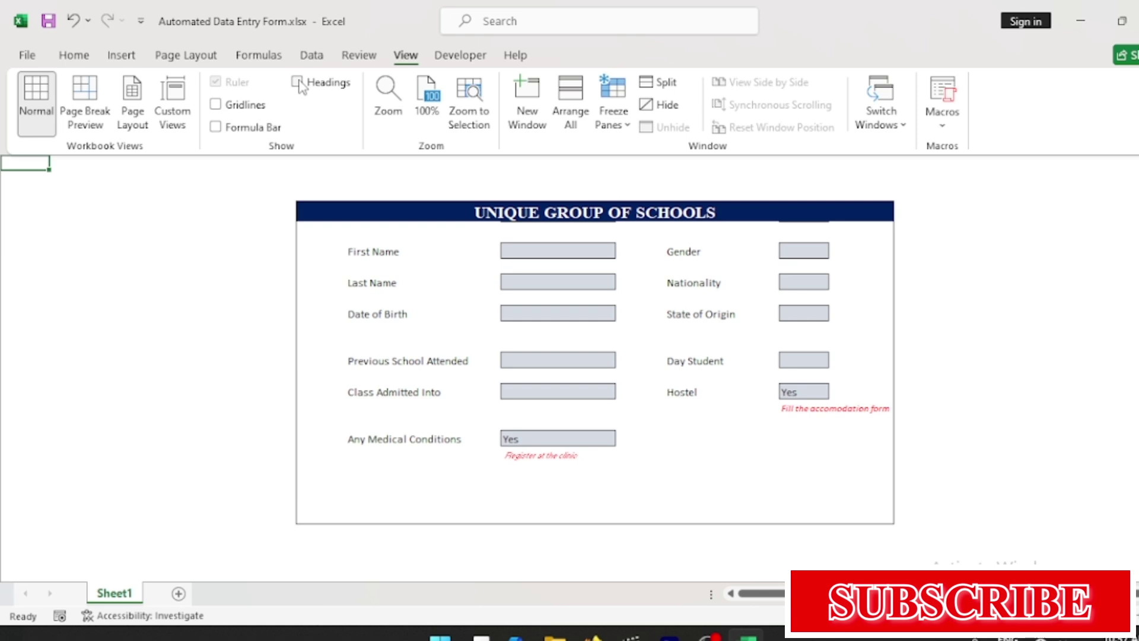
pyautogui.rightClick(1035, 112)
pyautogui.click(973, 168)
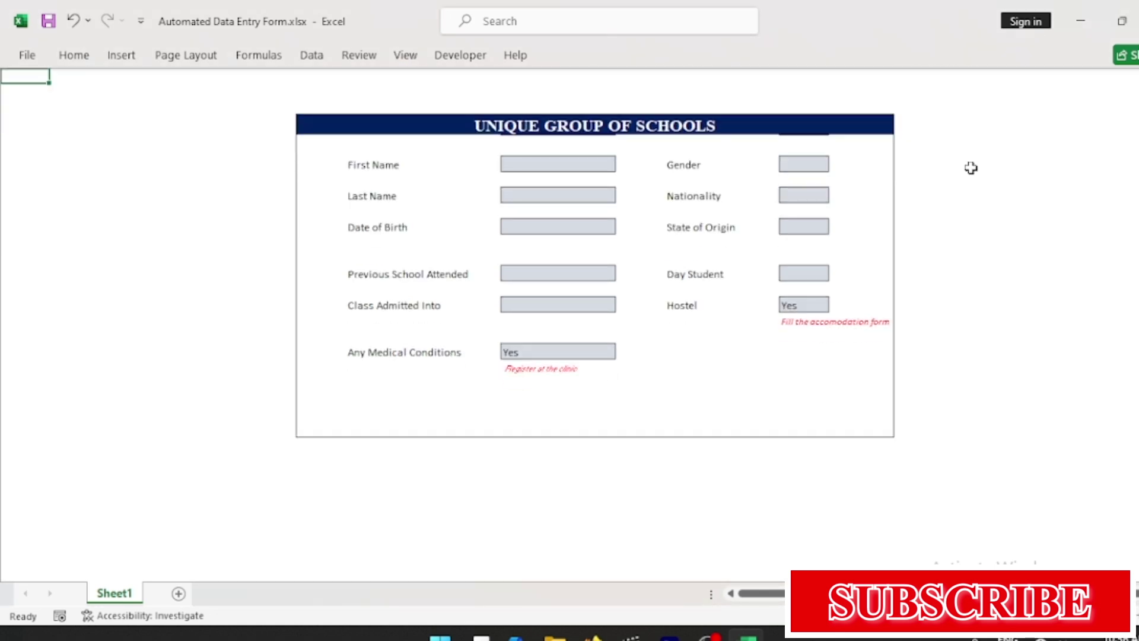
# Step: Uncheck Collapse the Ribbon to pin it open, and re-enable Headings on the View tab
pyautogui.click(448, 62)
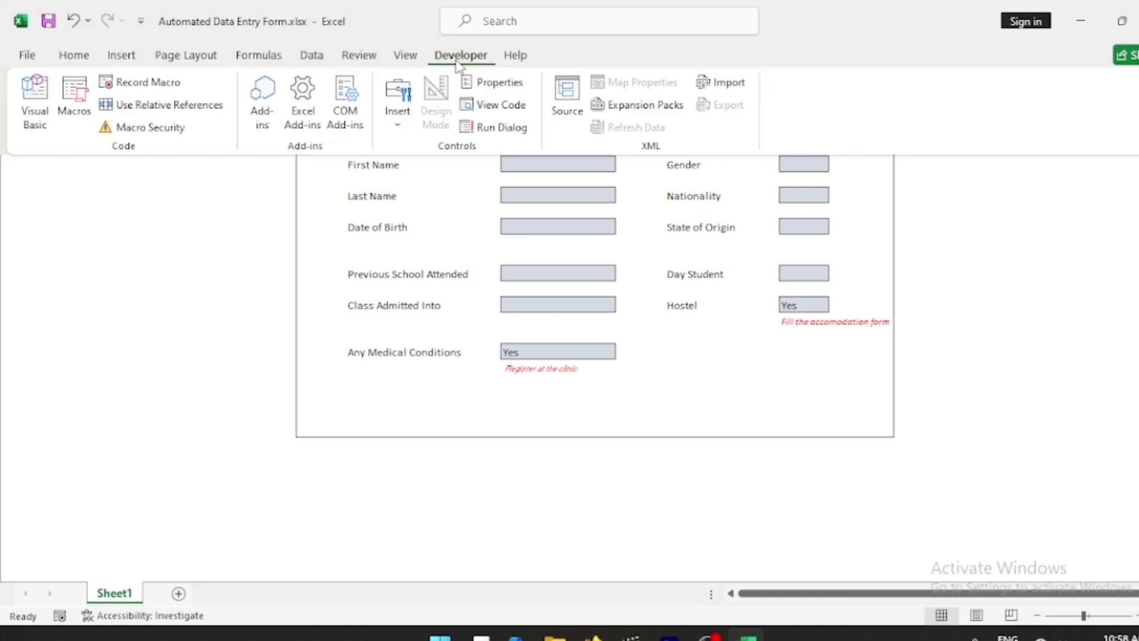
pyautogui.rightClick(881, 124)
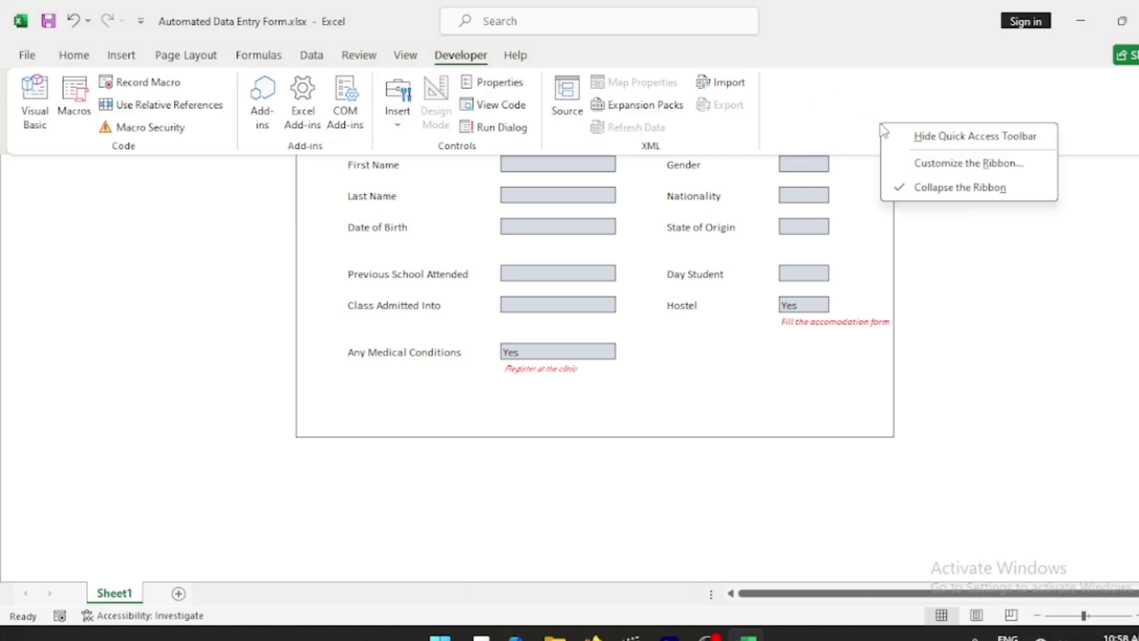
pyautogui.click(945, 187)
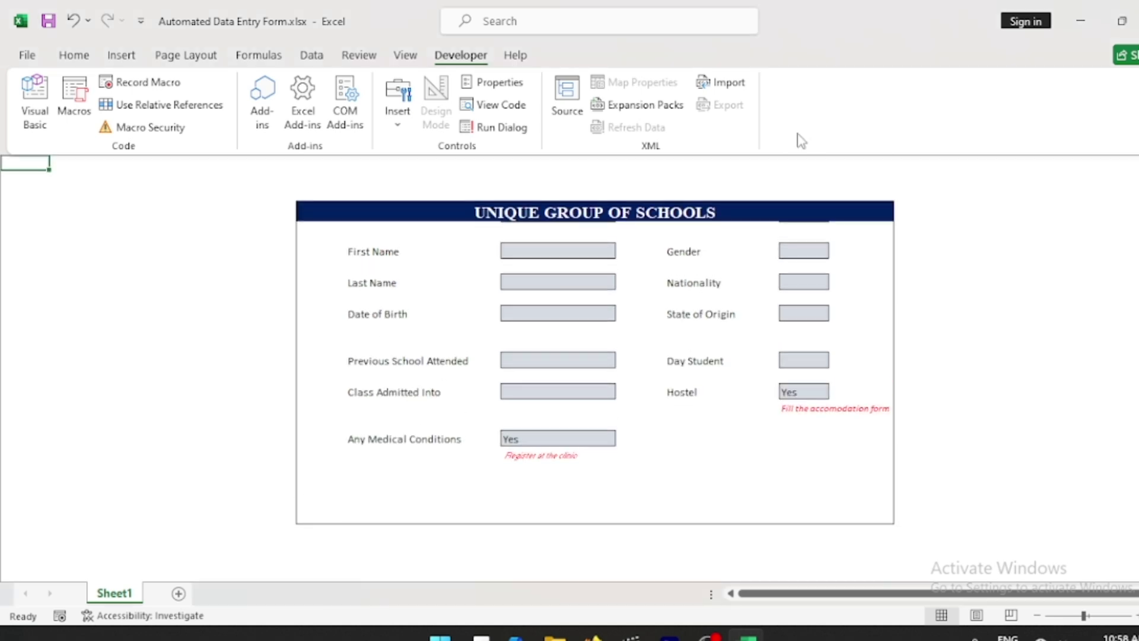
pyautogui.click(406, 55)
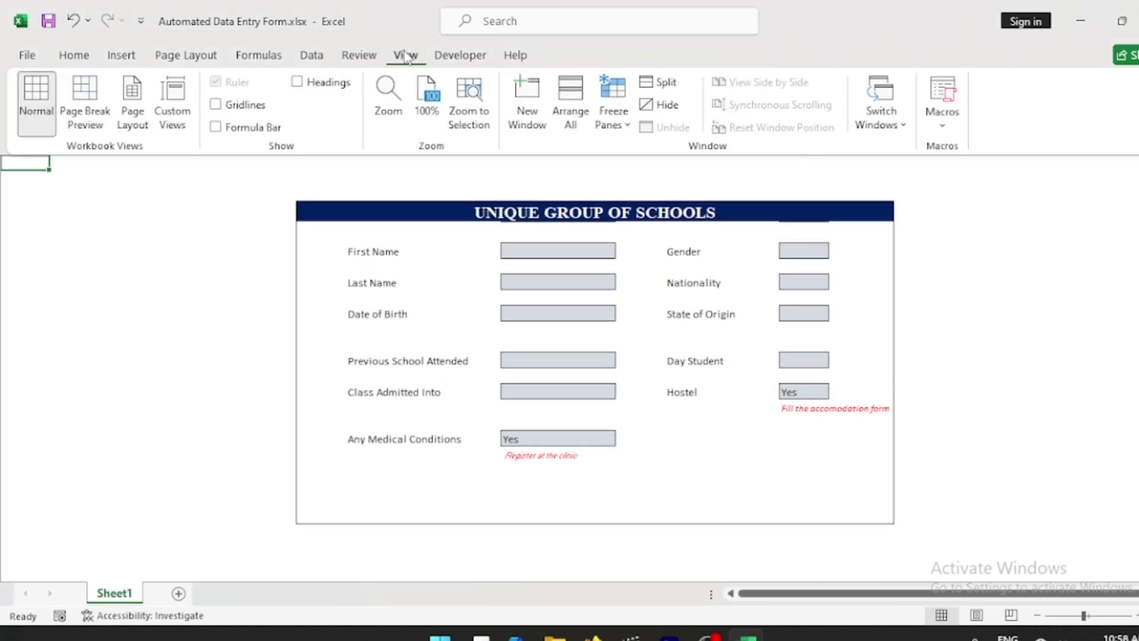
pyautogui.click(298, 83)
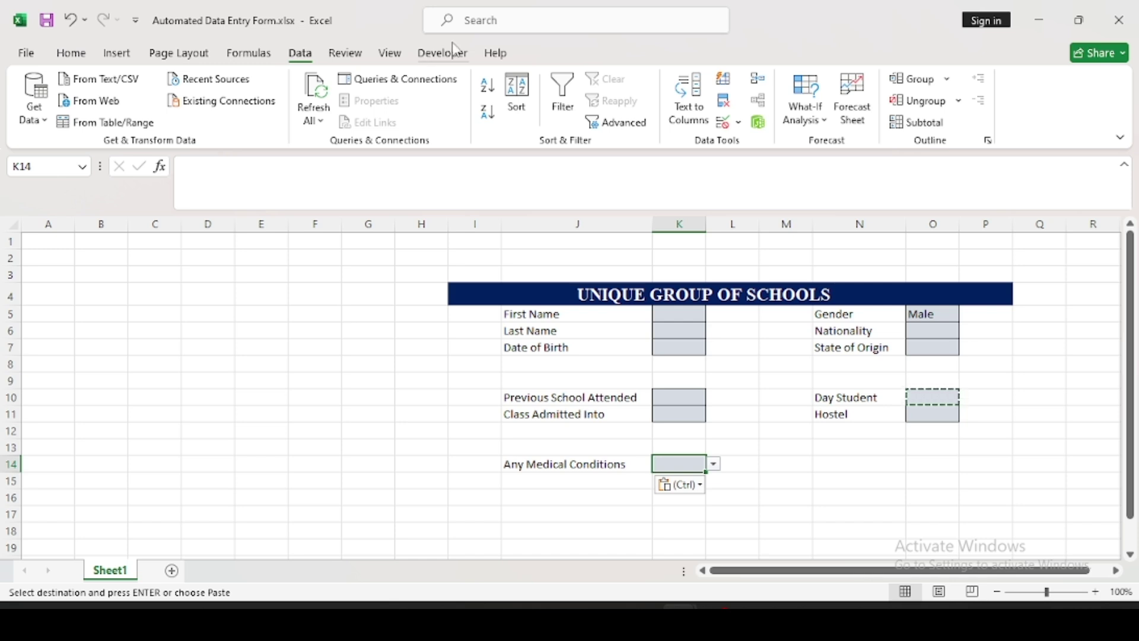
# Step: Tick Developer under Main Tabs in Customize the Ribbon and confirm
pyautogui.rightClick(1031, 121)
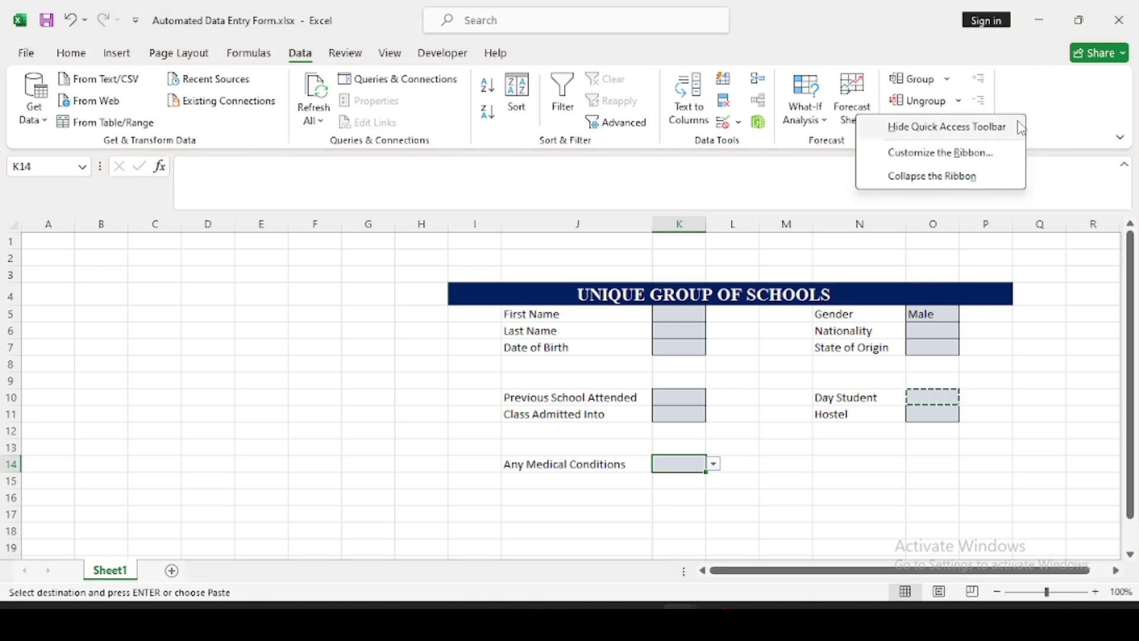
pyautogui.click(962, 157)
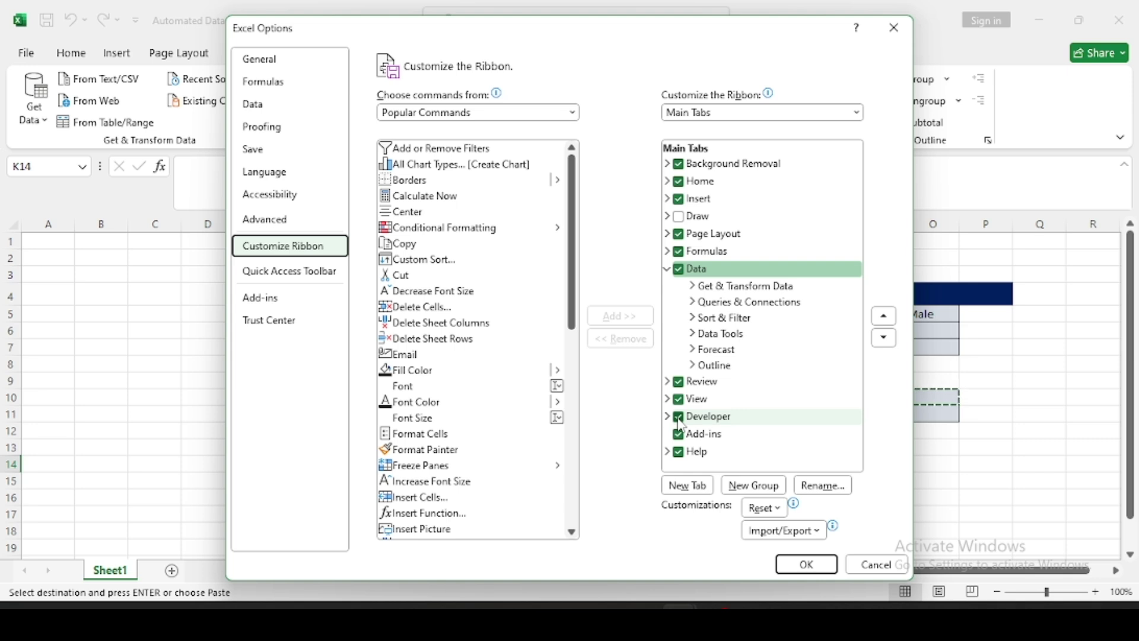
pyautogui.click(806, 564)
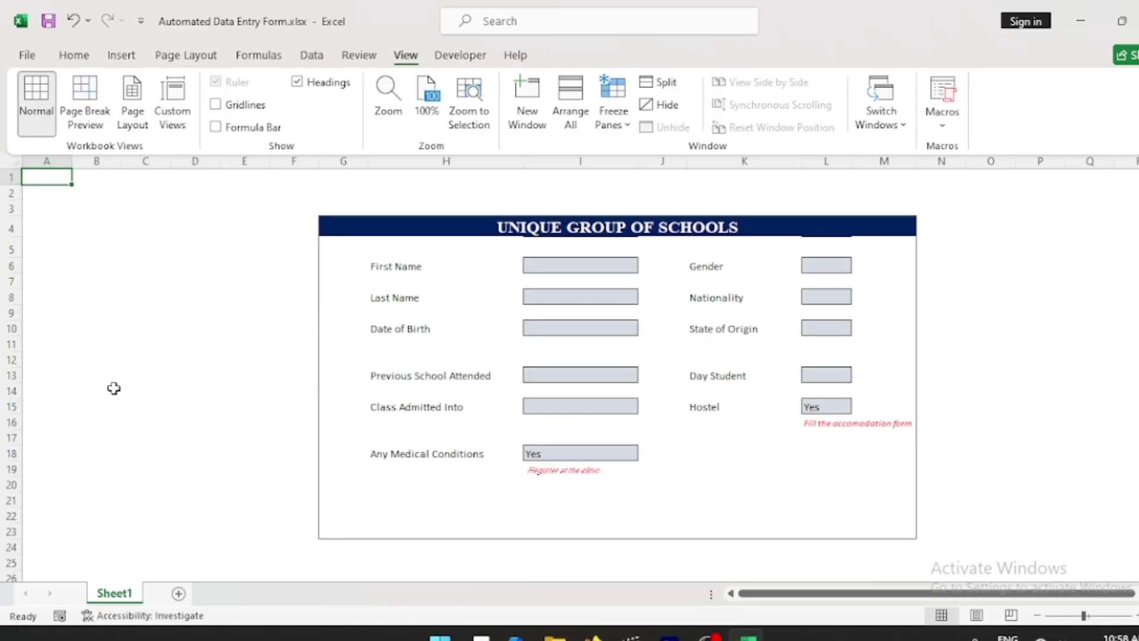
# Step: Fill rows 1–3 and columns A–F grey
pyautogui.moveTo(11, 177); pyautogui.dragTo(11, 208)
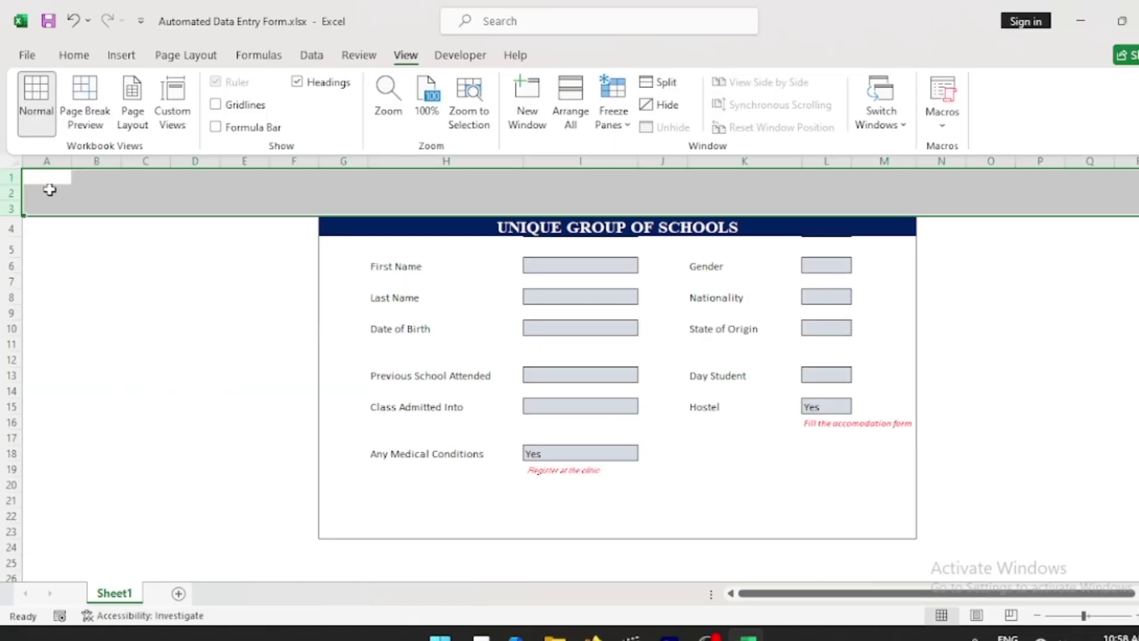
pyautogui.click(76, 57)
pyautogui.click(251, 116)
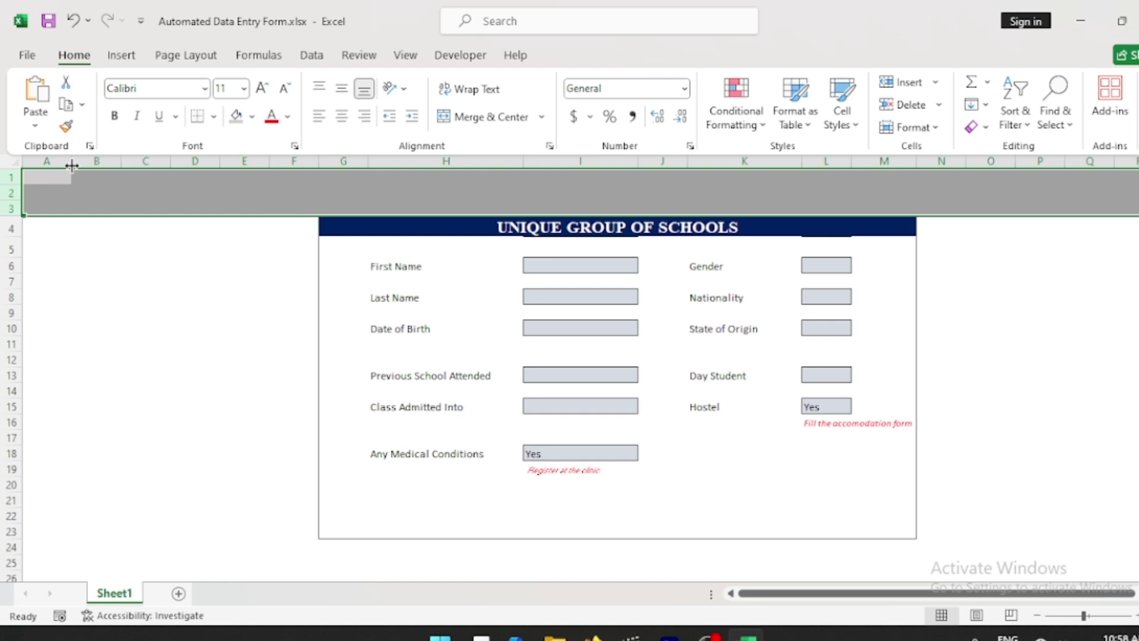
pyautogui.moveTo(57, 167); pyautogui.dragTo(293, 161)
pyautogui.click(237, 119)
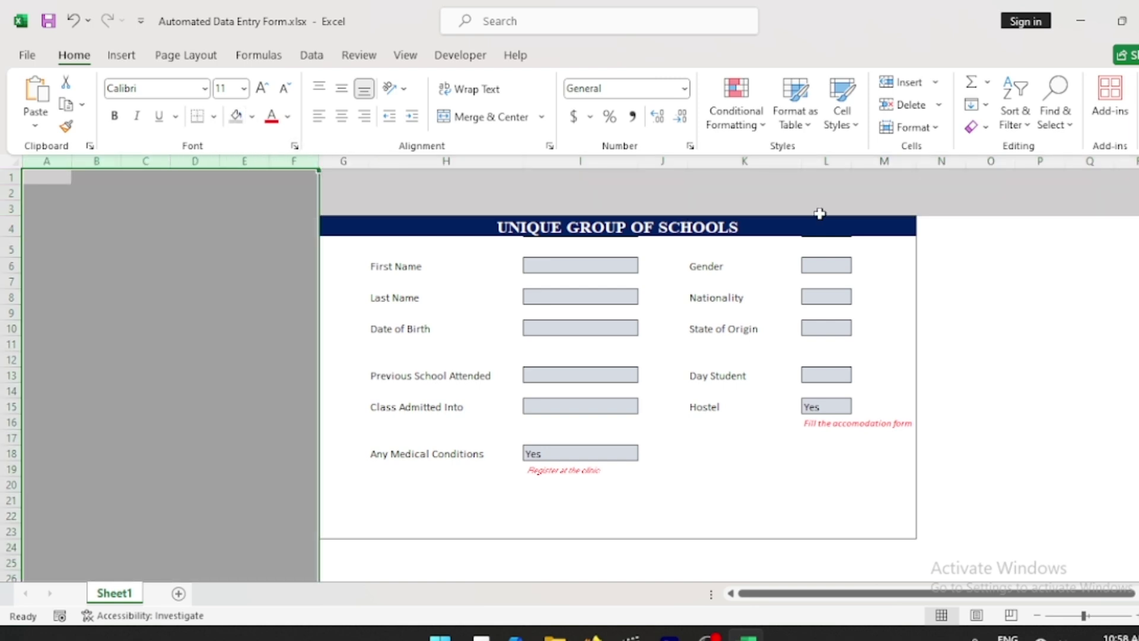
# Step: Fill columns N through the last column and rows 24 downward grey
pyautogui.click(939, 159)
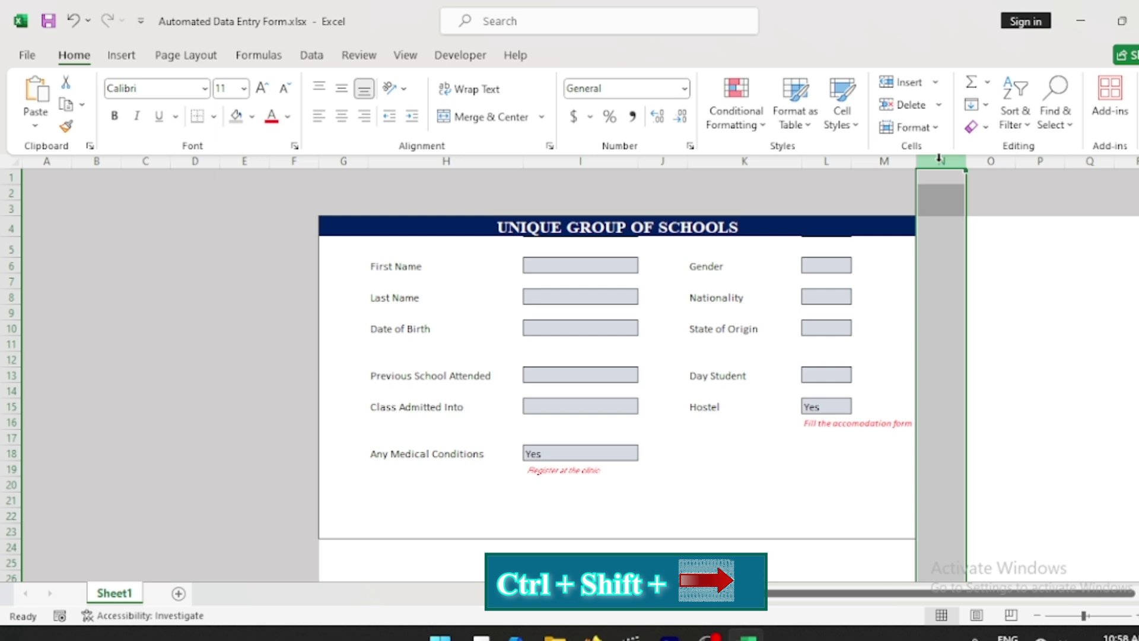
pyautogui.hotkey('ctrl', 'shift', 'Right')
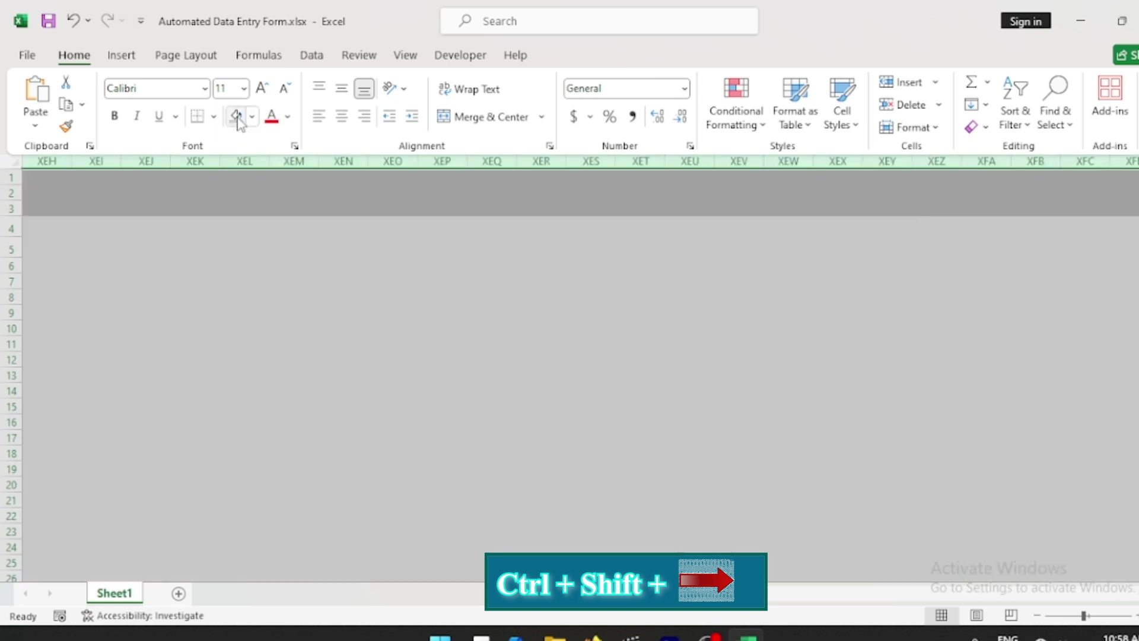
pyautogui.click(236, 115)
pyautogui.moveTo(943, 602); pyautogui.dragTo(789, 605)
pyautogui.scroll(-3, 122, 320)
pyautogui.click(6, 403)
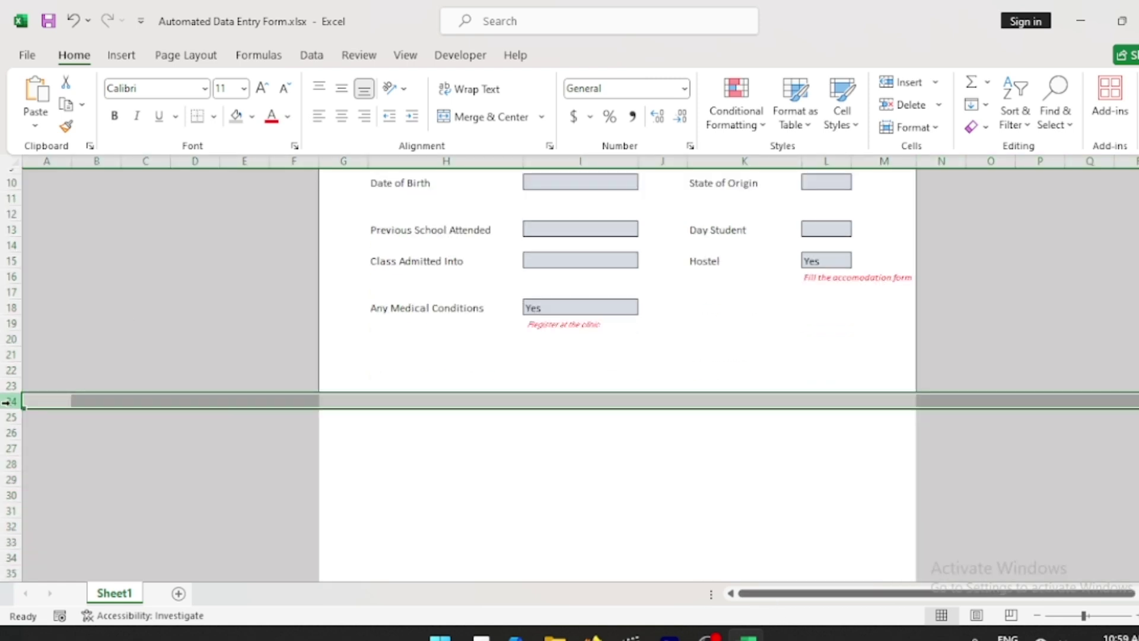
pyautogui.hotkey('ctrl', 'shift', 'Down')
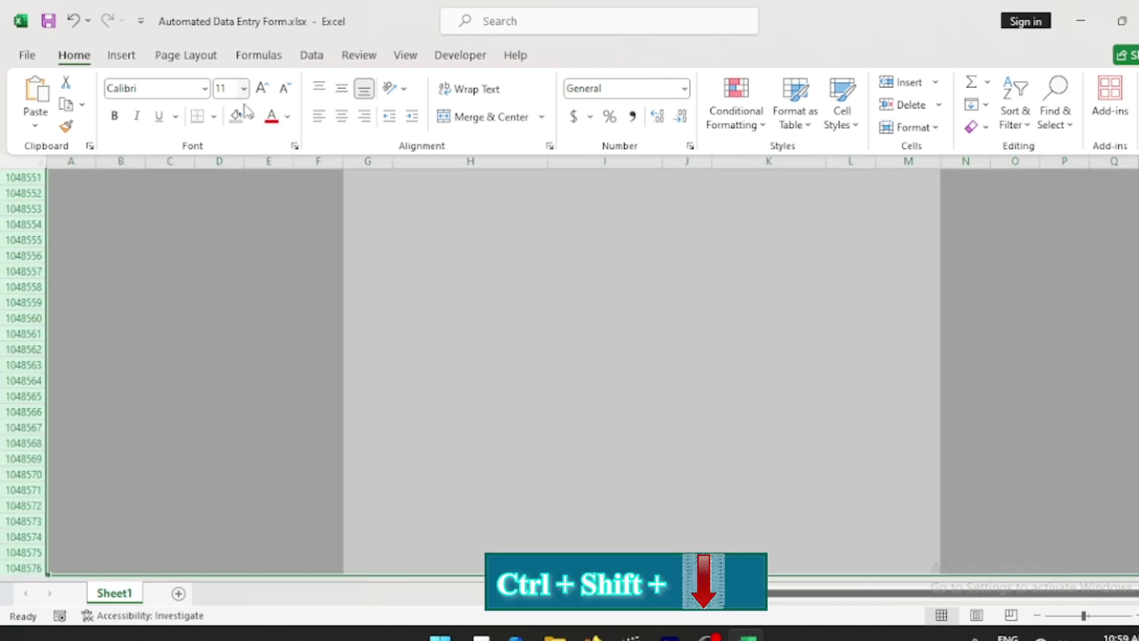
pyautogui.hotkey('ctrl', 'BackSpace')
pyautogui.click(958, 414)
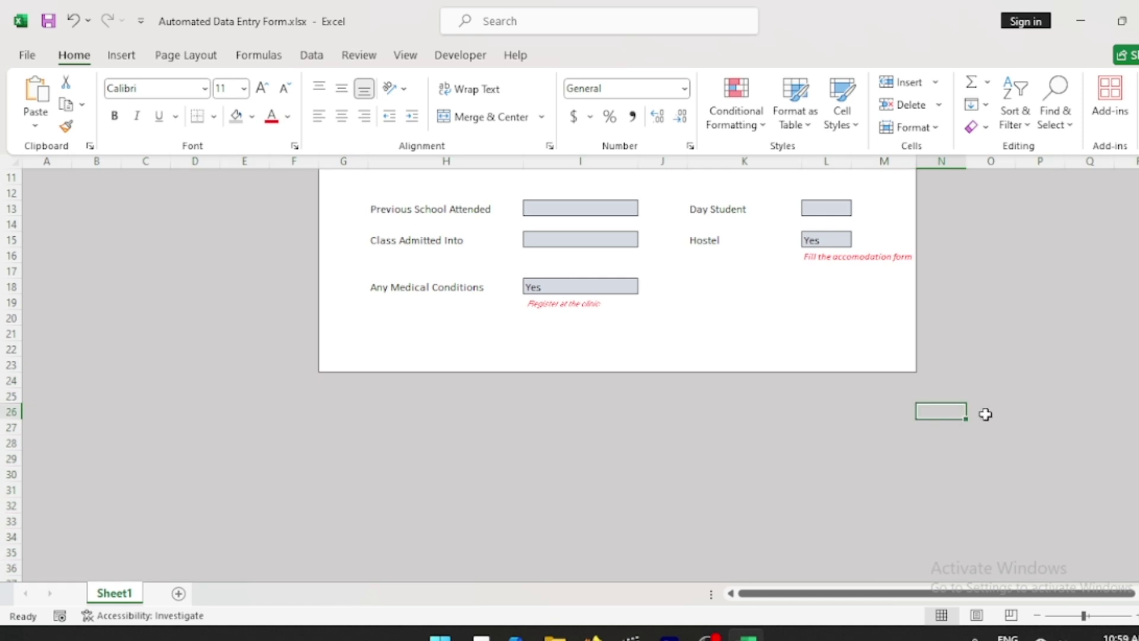
pyautogui.moveTo(1137, 439); pyautogui.dragTo(1136, 419)
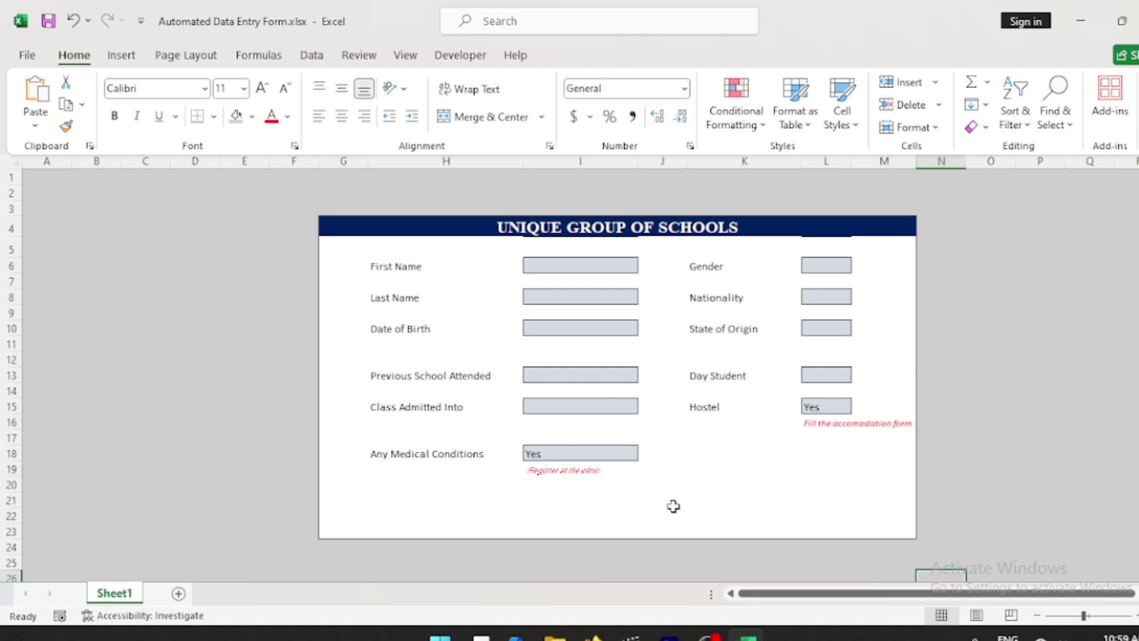
# Step: Rename the Sheet1 tab to Form
pyautogui.scroll(-1, 674, 506)
pyautogui.click(745, 515)
pyautogui.rightClick(114, 593)
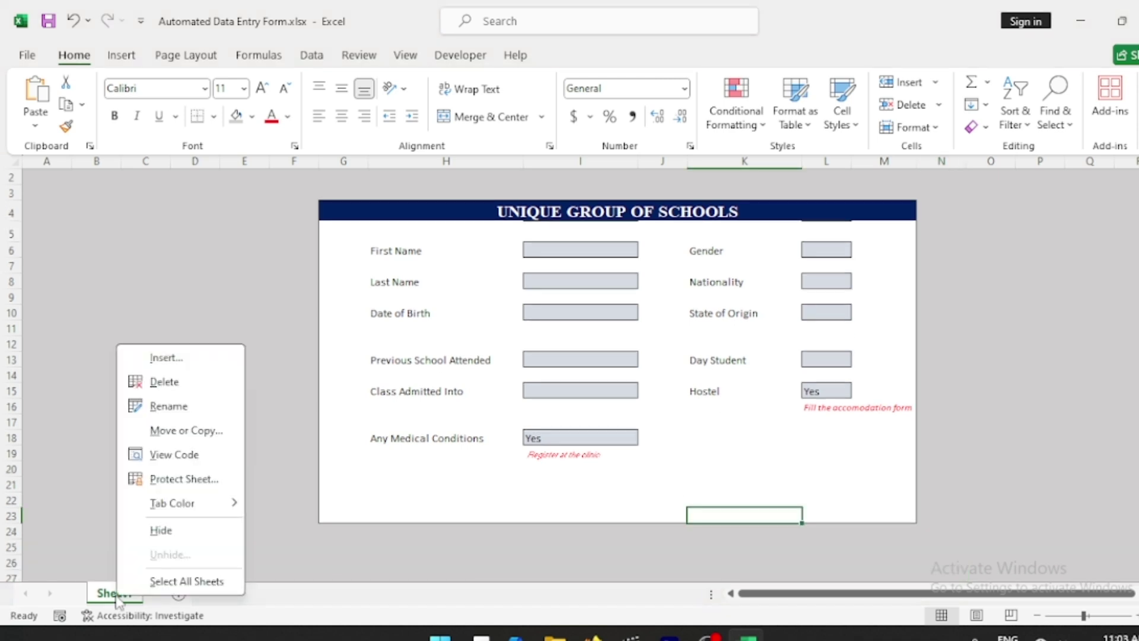
pyautogui.click(172, 406)
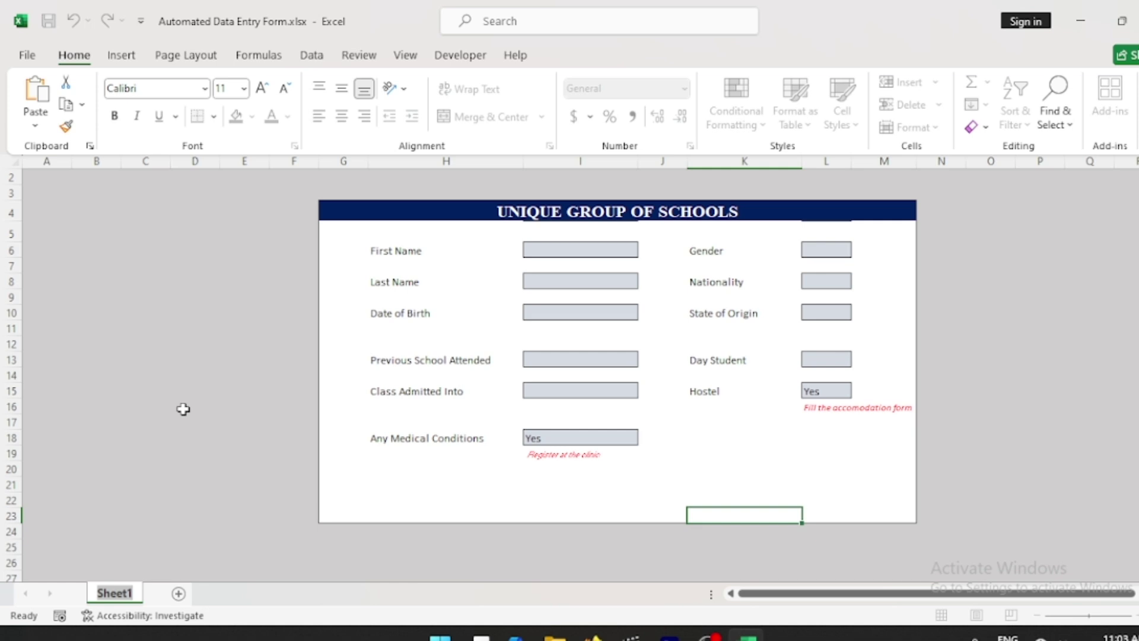
pyautogui.write('Form')
pyautogui.press('Return')
# Step: Add a new sheet named Responses, then return to the Form sheet
pyautogui.click(172, 593)
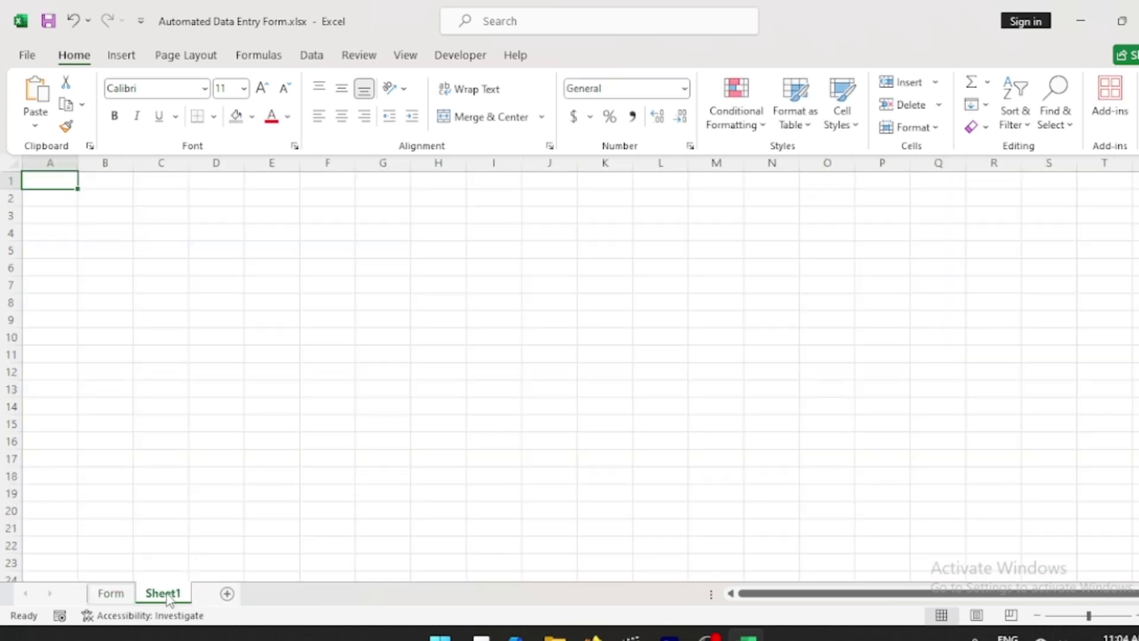
pyautogui.rightClick(168, 597)
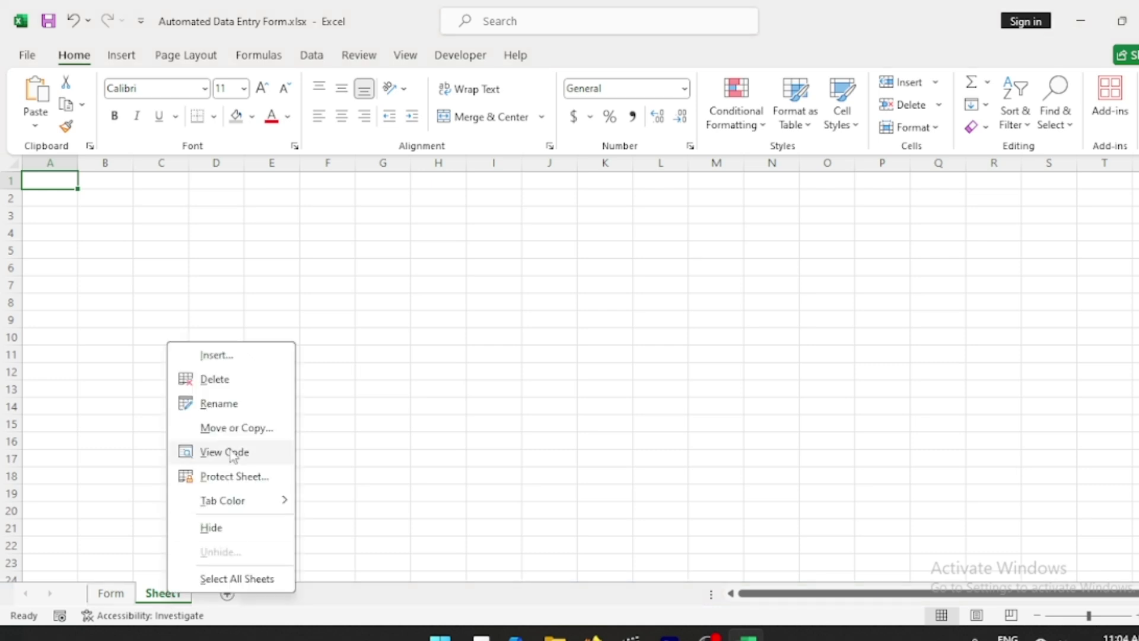
pyautogui.click(228, 401)
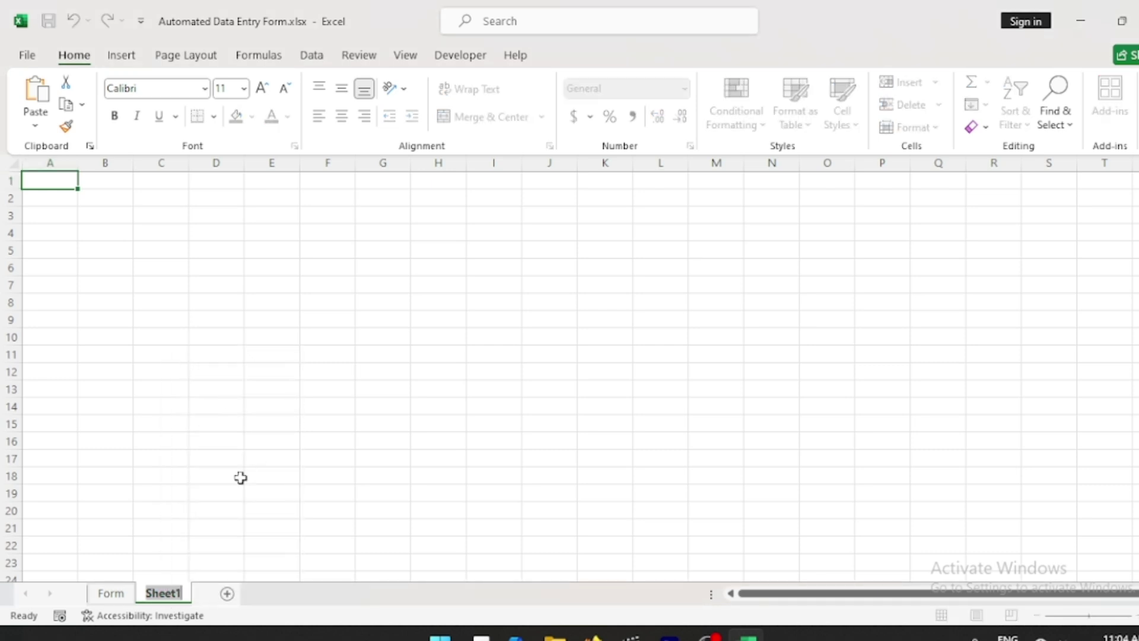
pyautogui.write('Responses')
pyautogui.press('Return')
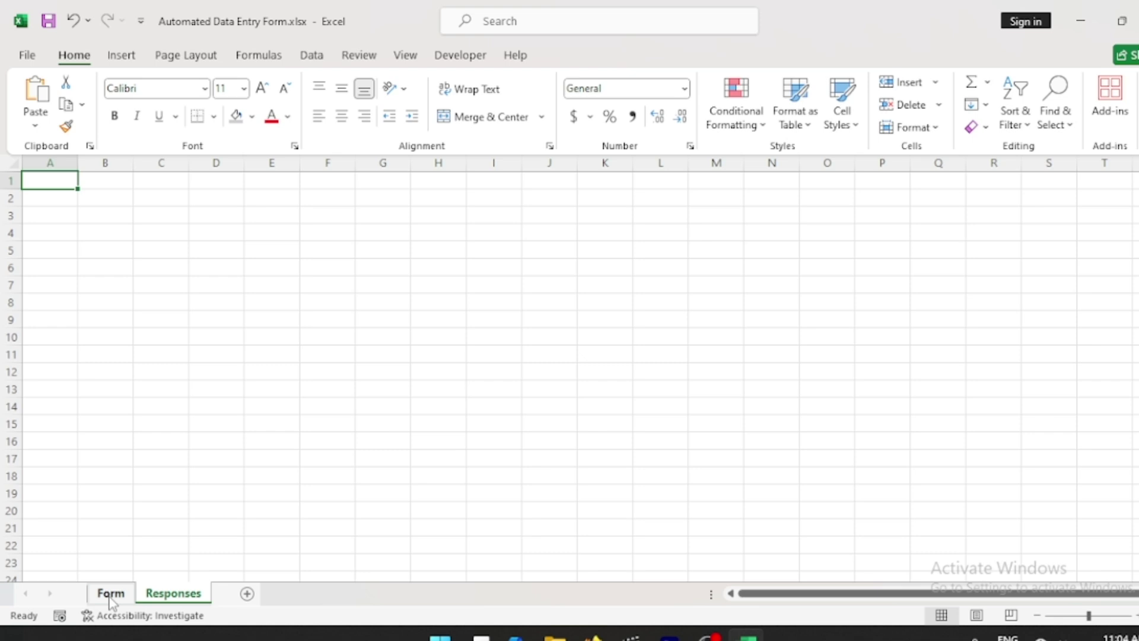
pyautogui.click(111, 596)
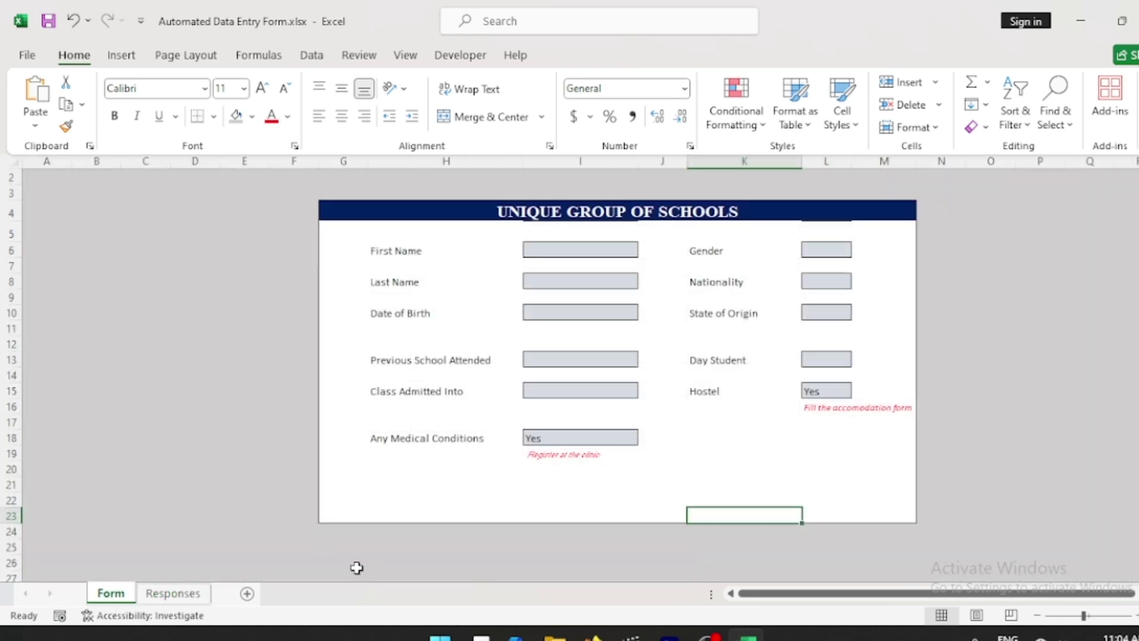
# Step: Copy the First Name label from H6 for the summary rows below the form
pyautogui.click(436, 546)
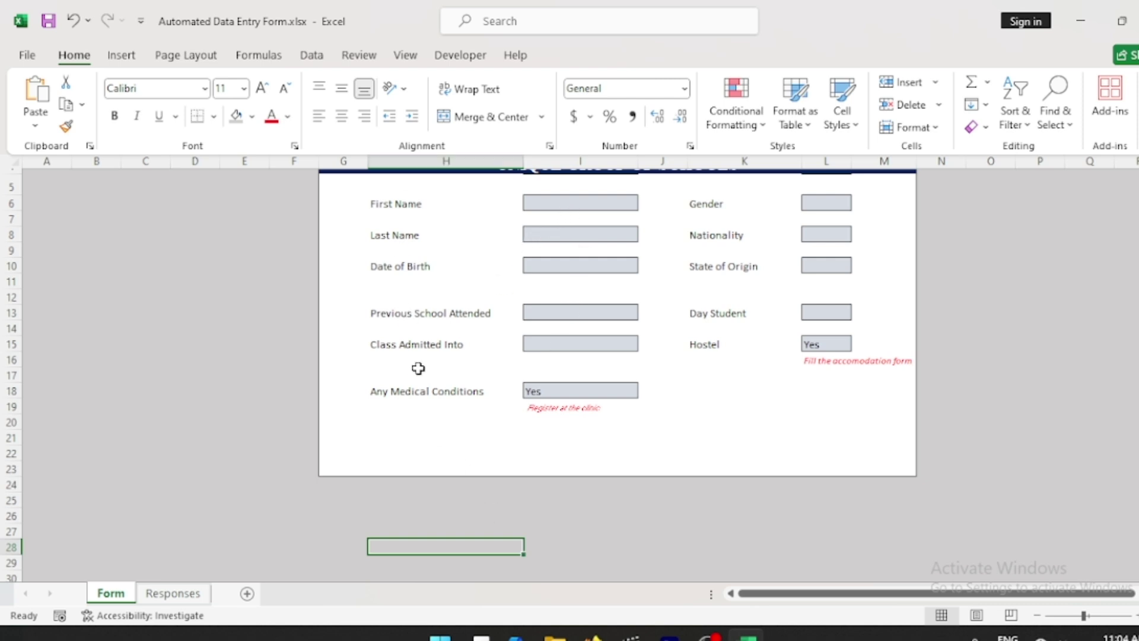
pyautogui.click(401, 206)
pyautogui.hotkey('ctrl', 'c')
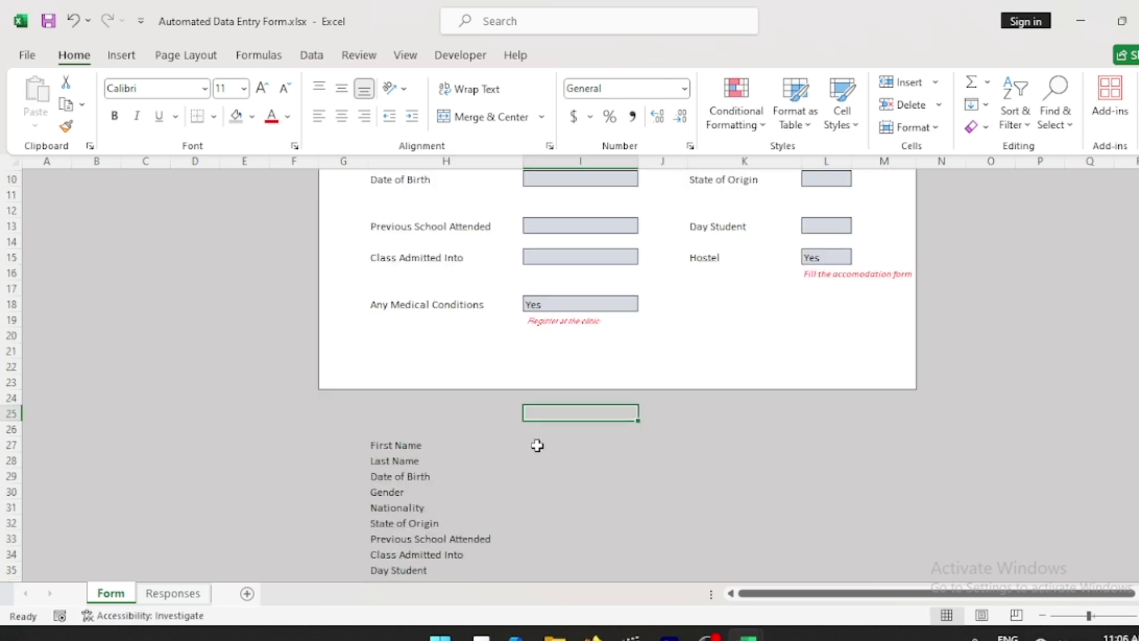
pyautogui.click(530, 446)
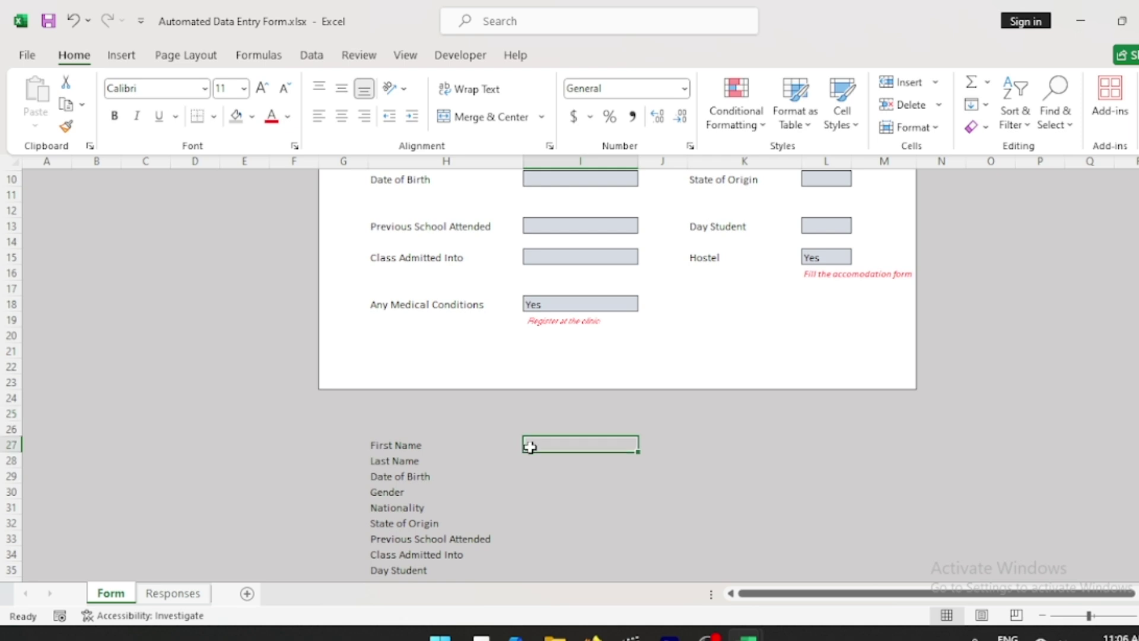
pyautogui.click(467, 451)
# Step: Link I27 to the First Name entry box with an = reference formula
pyautogui.press('Right')
pyautogui.write('=')
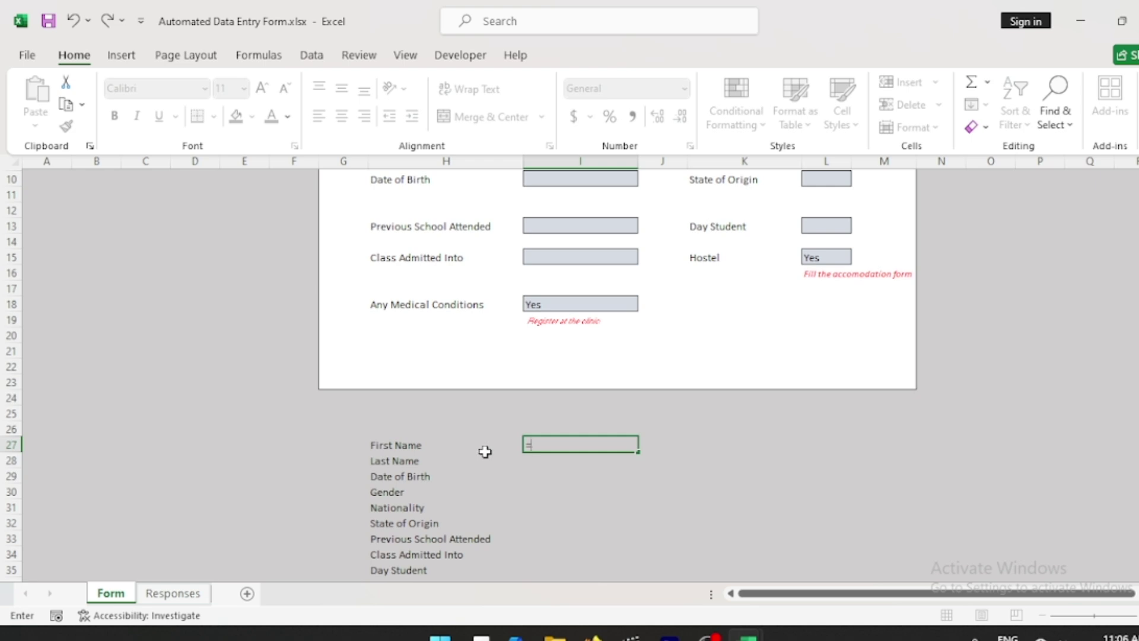
pyautogui.scroll(3, 559, 285)
pyautogui.click(580, 261)
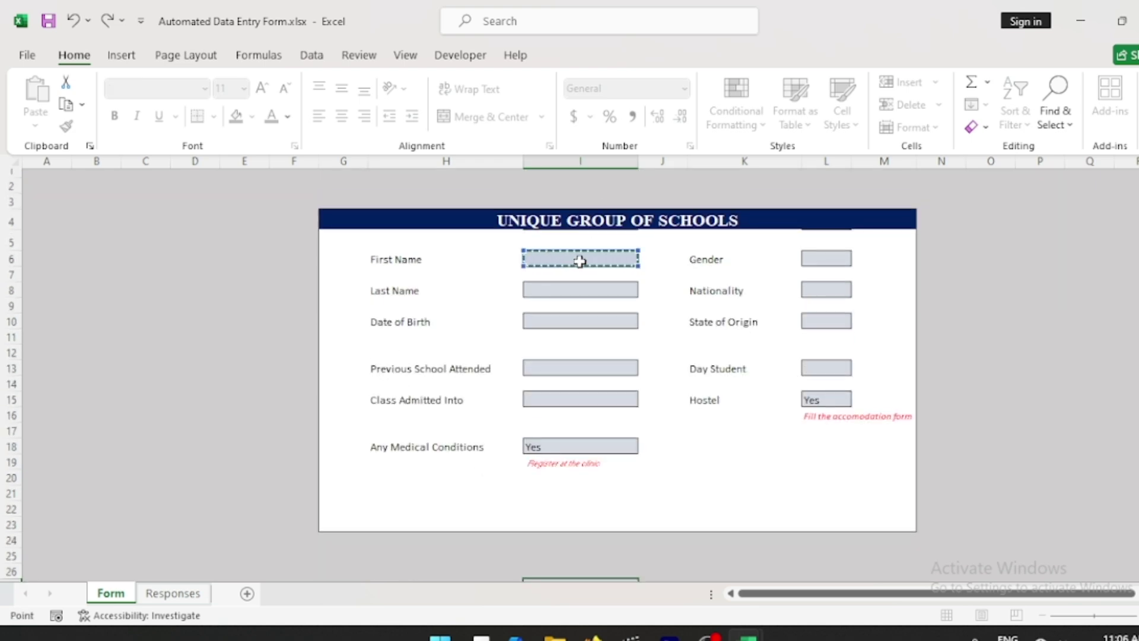
pyautogui.press('Return')
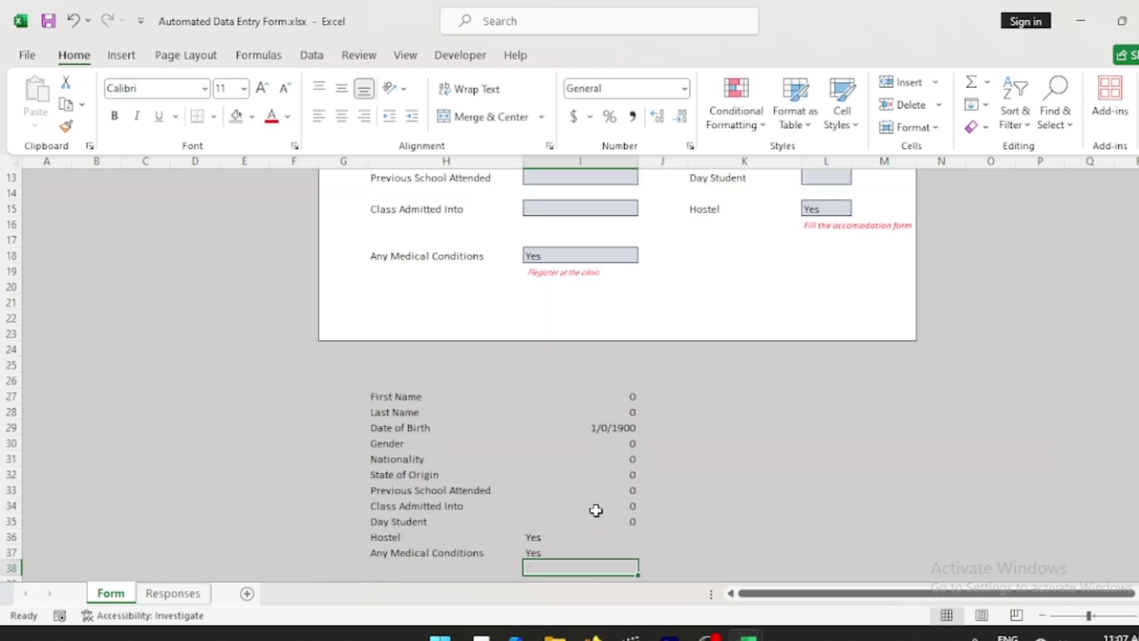
pyautogui.scroll(4, 598, 283)
pyautogui.scroll(-3, 598, 283)
pyautogui.scroll(-3, 635, 454)
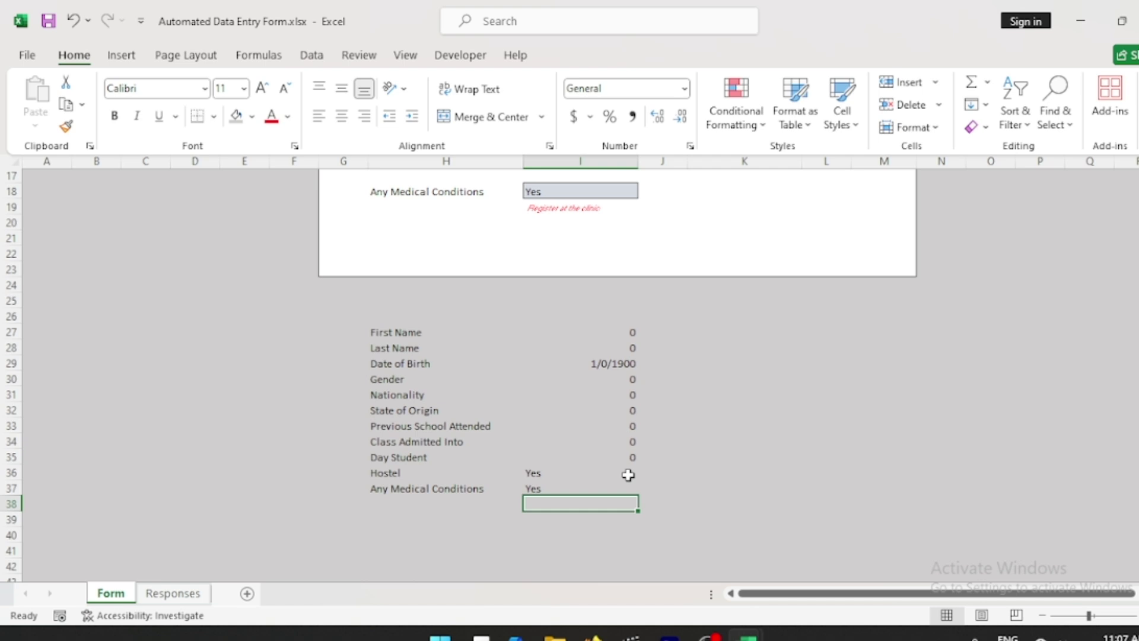
pyautogui.scroll(1, 629, 474)
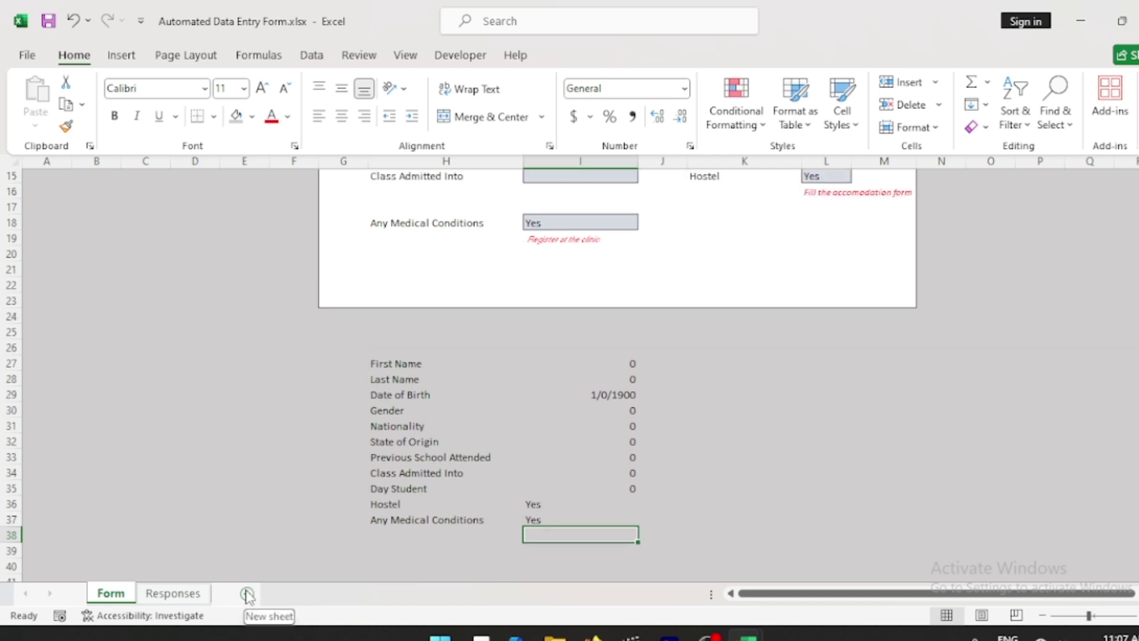
# Step: Add a new worksheet and name it Rows
pyautogui.click(247, 593)
pyautogui.rightClick(162, 594)
pyautogui.click(224, 401)
pyautogui.write('Rows')
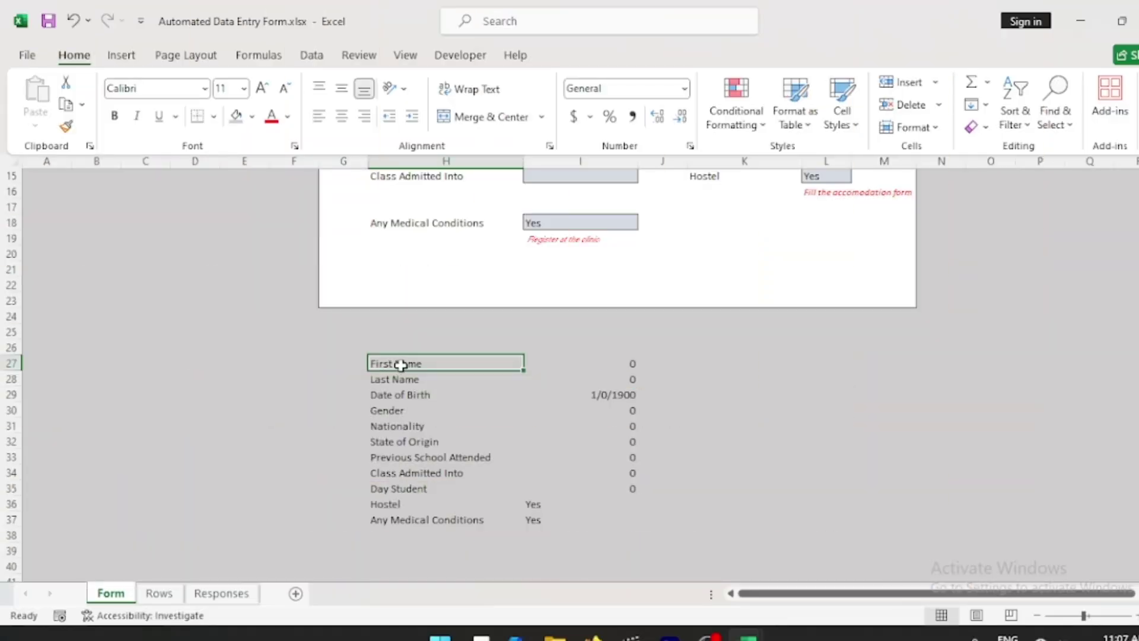
# Step: Paste the field labels from H27:H37 as transposed values into Responses C2
pyautogui.moveTo(400, 365); pyautogui.dragTo(386, 520)
pyautogui.hotkey('ctrl', 'c')
pyautogui.click(221, 593)
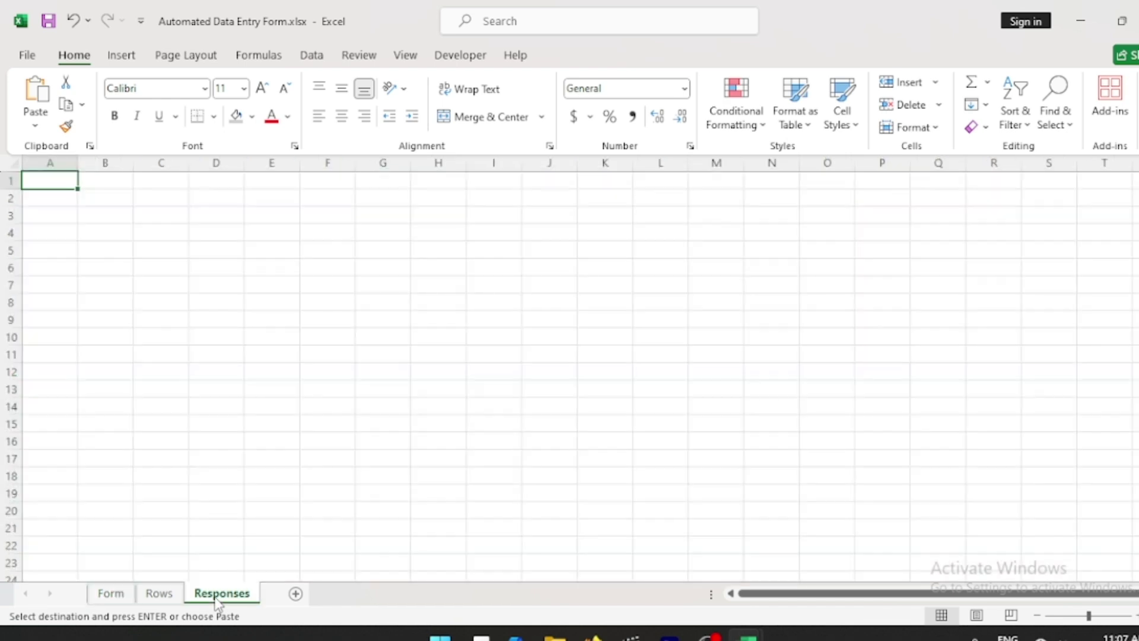
pyautogui.click(65, 198)
pyautogui.hotkey('ctrl', 'alt', 'v')
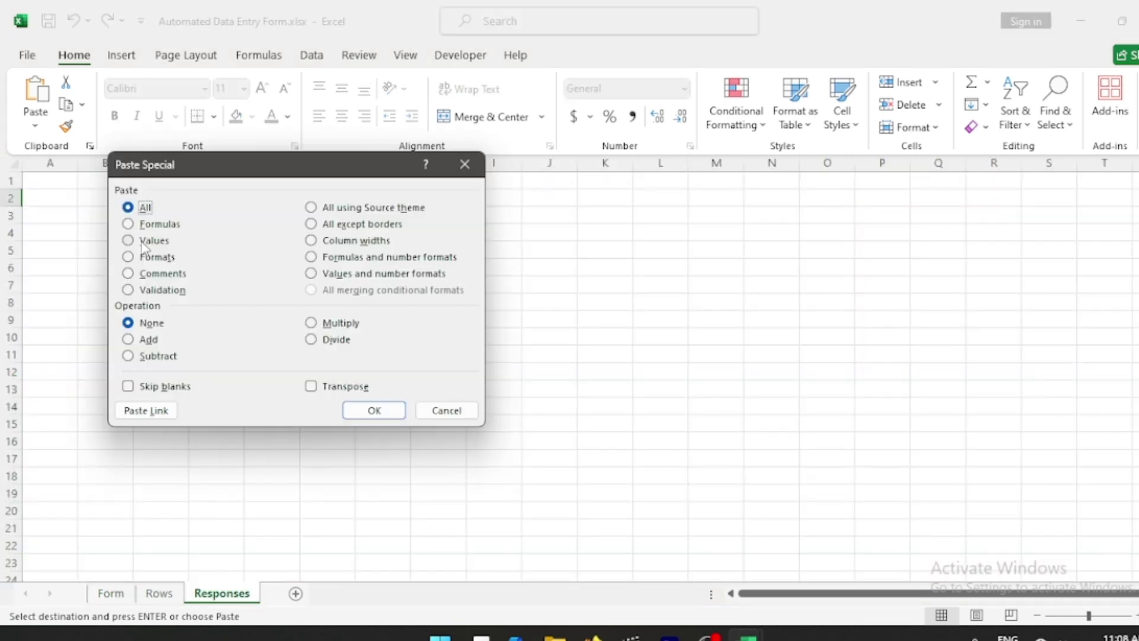
pyautogui.click(128, 241)
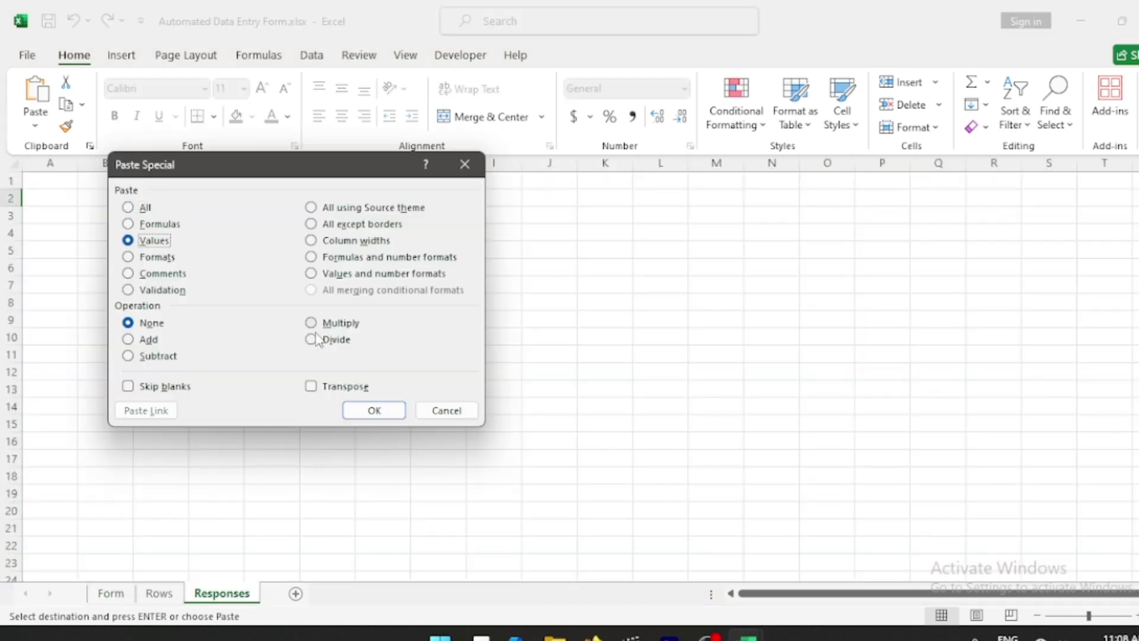
pyautogui.click(311, 387)
pyautogui.click(374, 410)
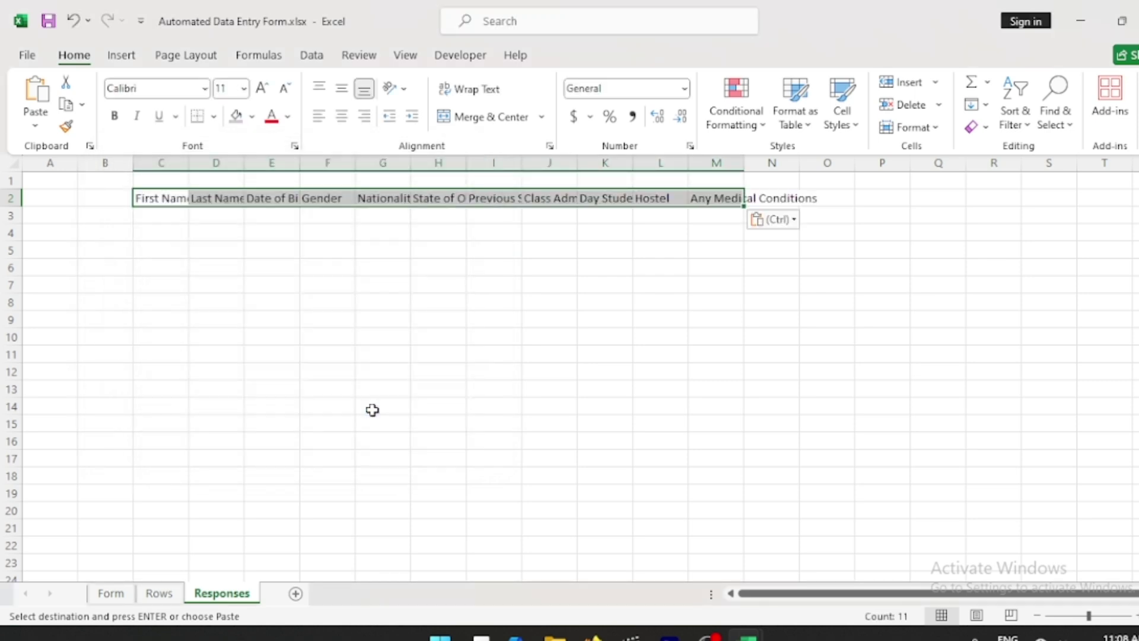
# Step: AutoFit the header columns and format them with dark blue fill and bold white text
pyautogui.click(934, 128)
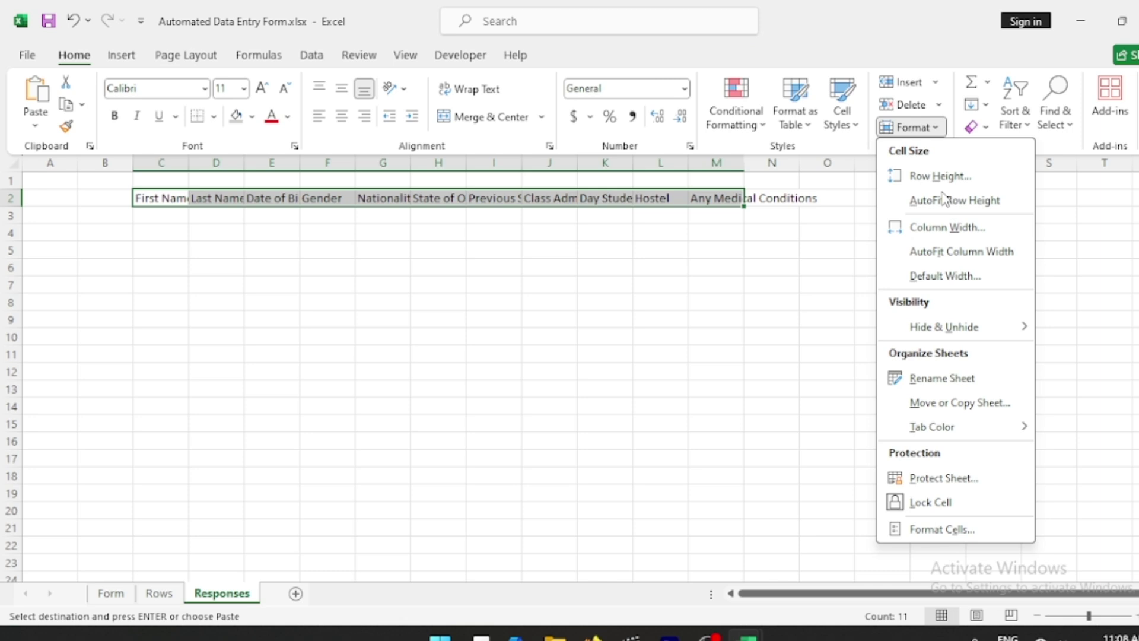
pyautogui.click(967, 254)
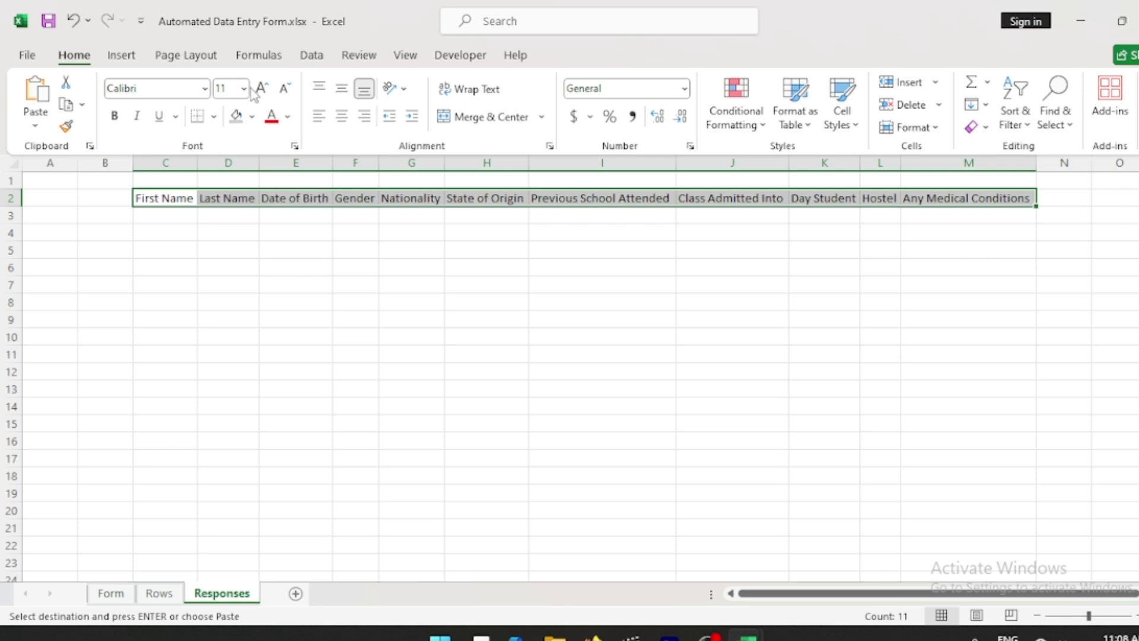
pyautogui.click(252, 116)
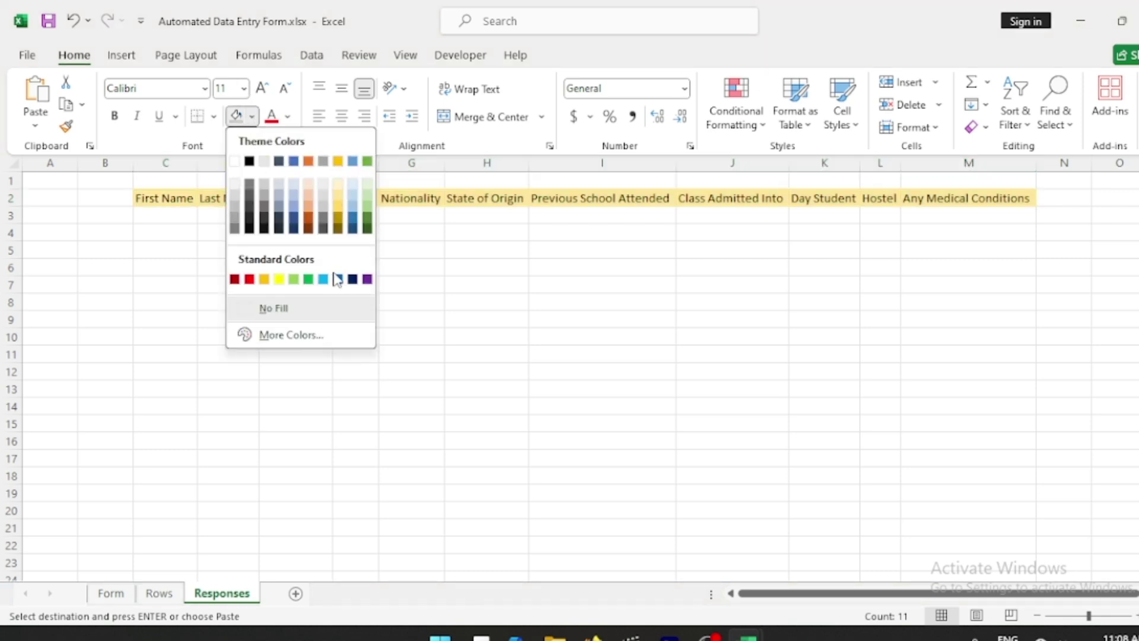
pyautogui.click(352, 279)
pyautogui.click(287, 116)
pyautogui.click(270, 182)
pyautogui.click(114, 116)
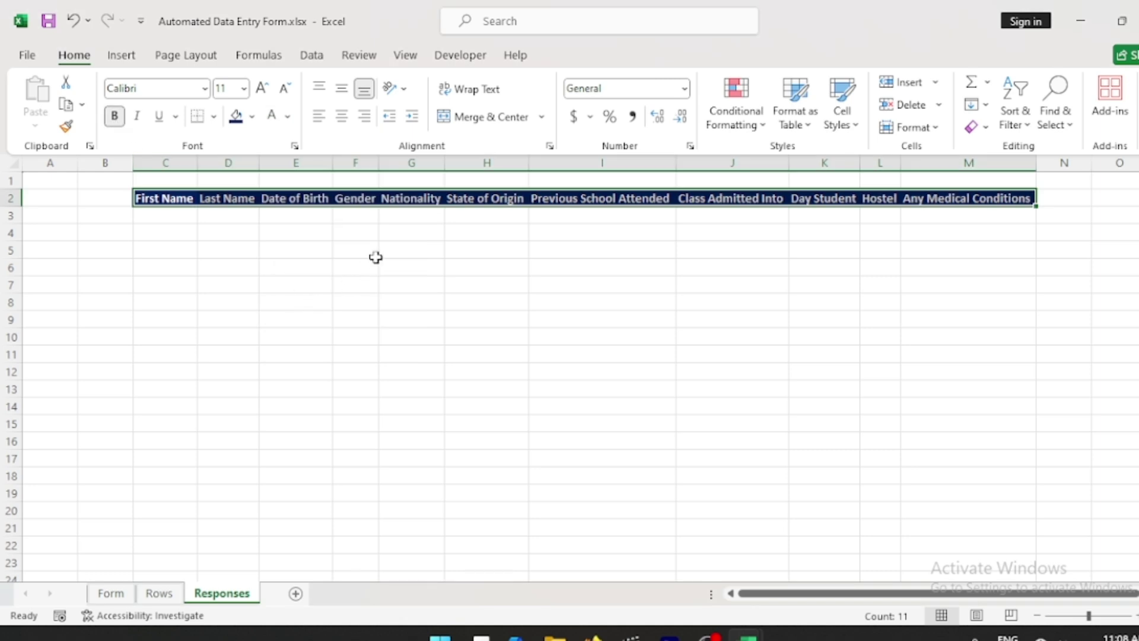
pyautogui.hotkey('ctrl', 'pageup')
pyautogui.hotkey('ctrl', 'pageup')
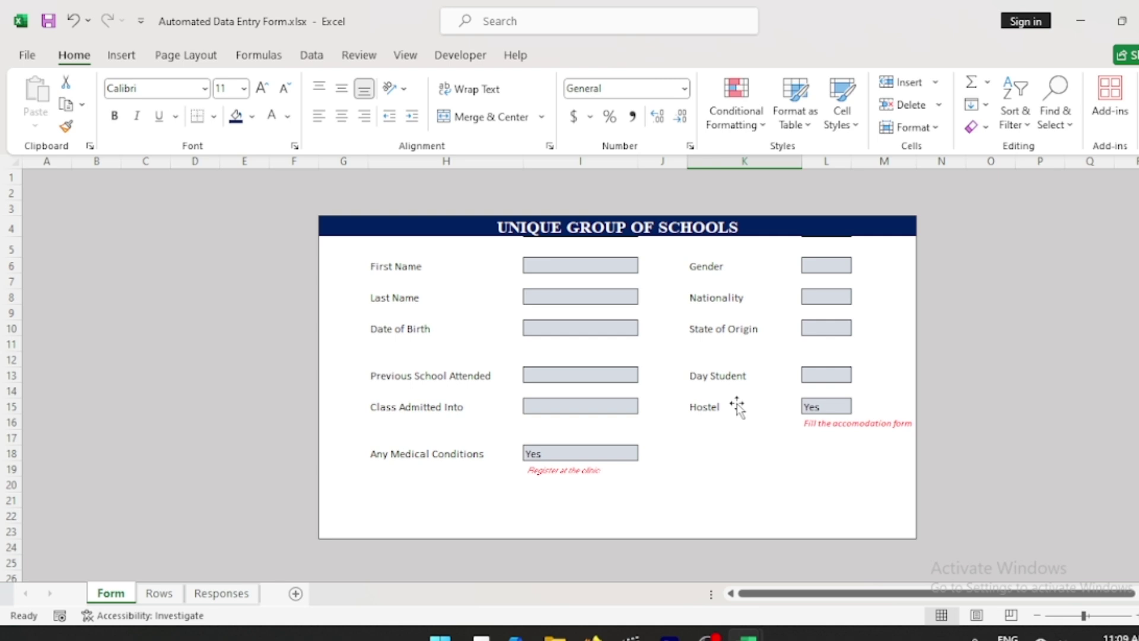
# Step: Start recording a new macro named 'Automate' from the Developer tab
pyautogui.click(589, 265)
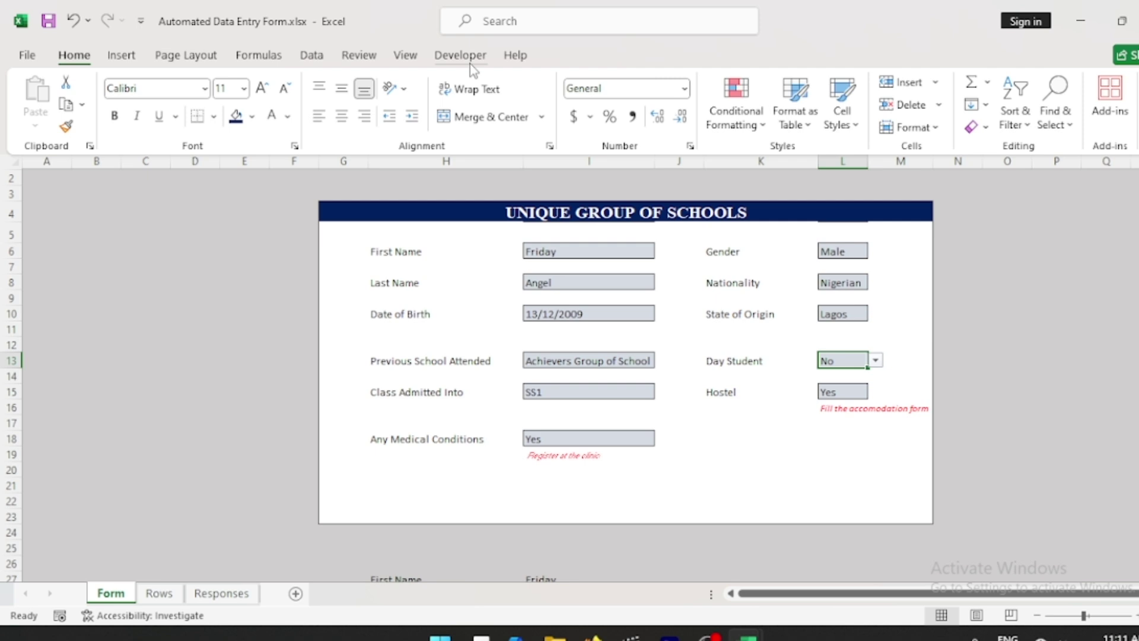
pyautogui.click(461, 55)
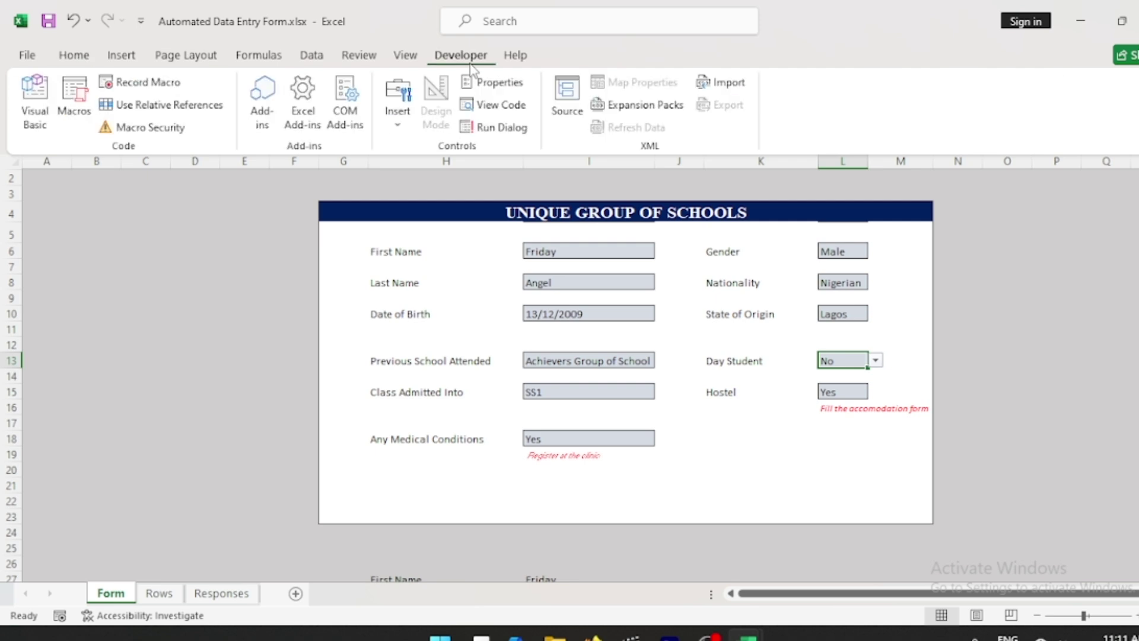
pyautogui.click(141, 84)
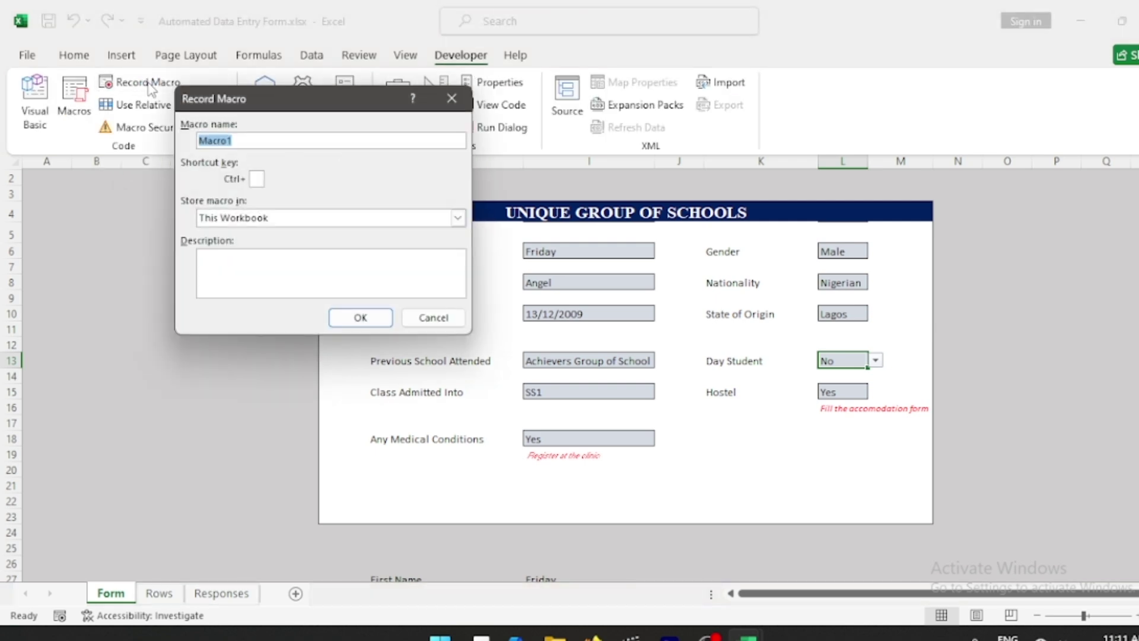
pyautogui.write('Automate')
pyautogui.click(360, 317)
pyautogui.scroll(-5, 349, 537)
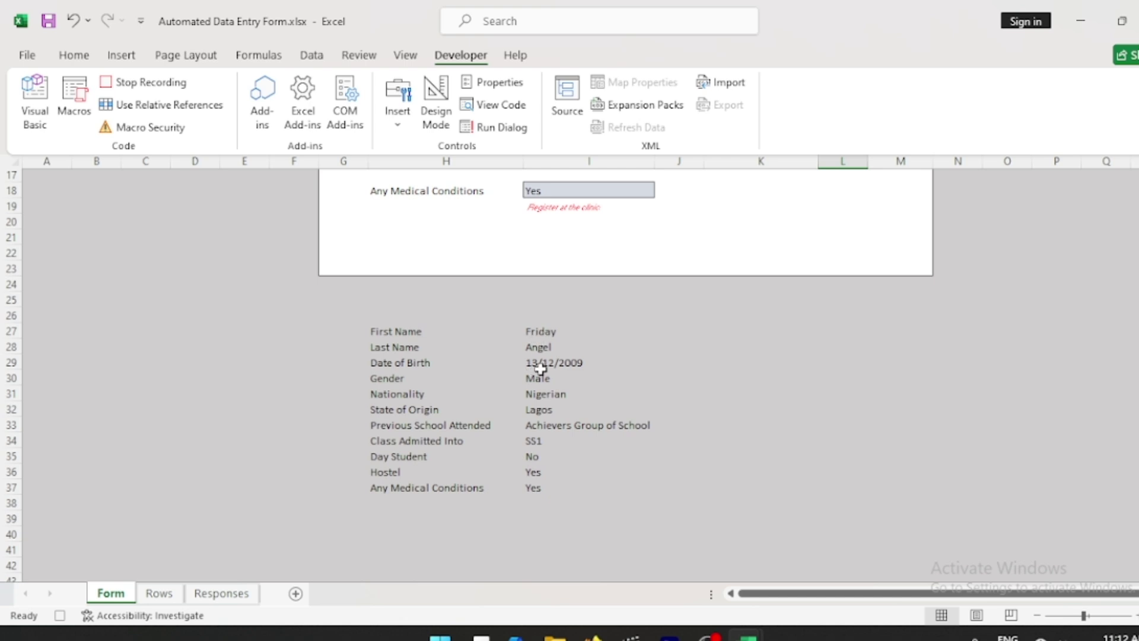
# Step: Paste the I27:I37 summary values transposed into Rows C3:M3, then copy that row
pyautogui.moveTo(539, 329); pyautogui.dragTo(540, 484)
pyautogui.hotkey('ctrl', 'c')
pyautogui.click(172, 594)
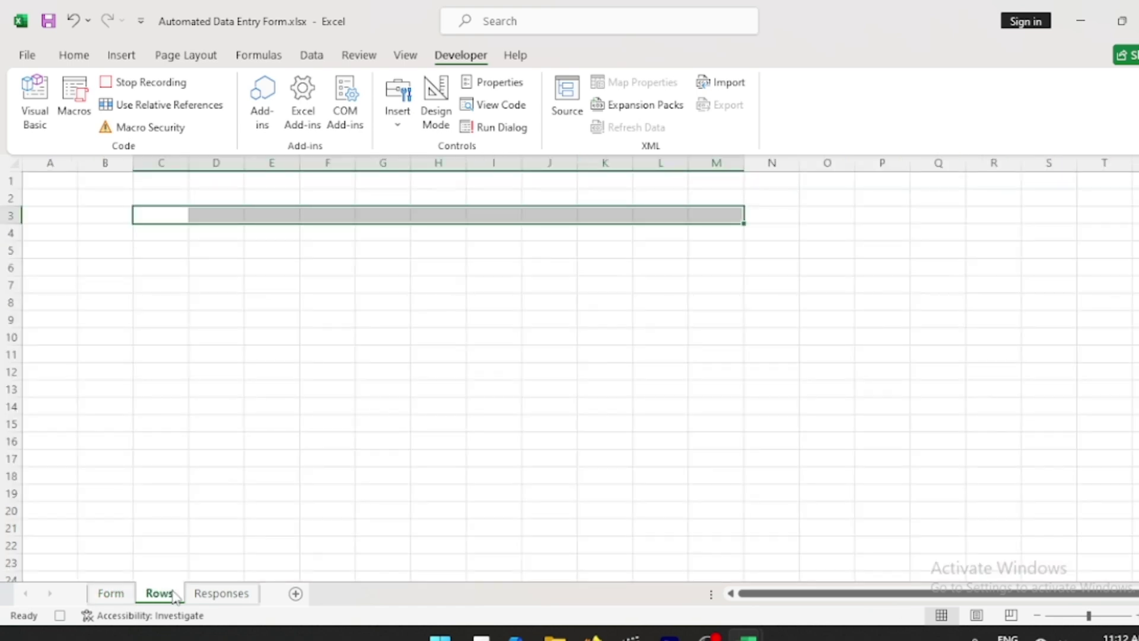
pyautogui.rightClick(162, 218)
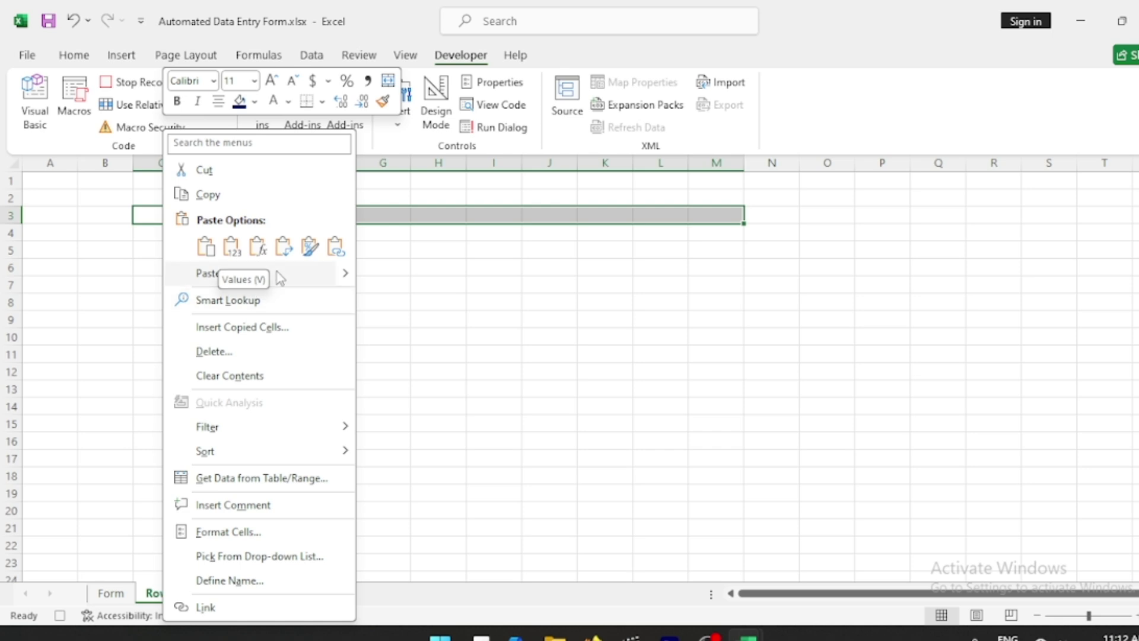
pyautogui.click(276, 273)
pyautogui.press('v')
pyautogui.click(290, 385)
pyautogui.click(358, 408)
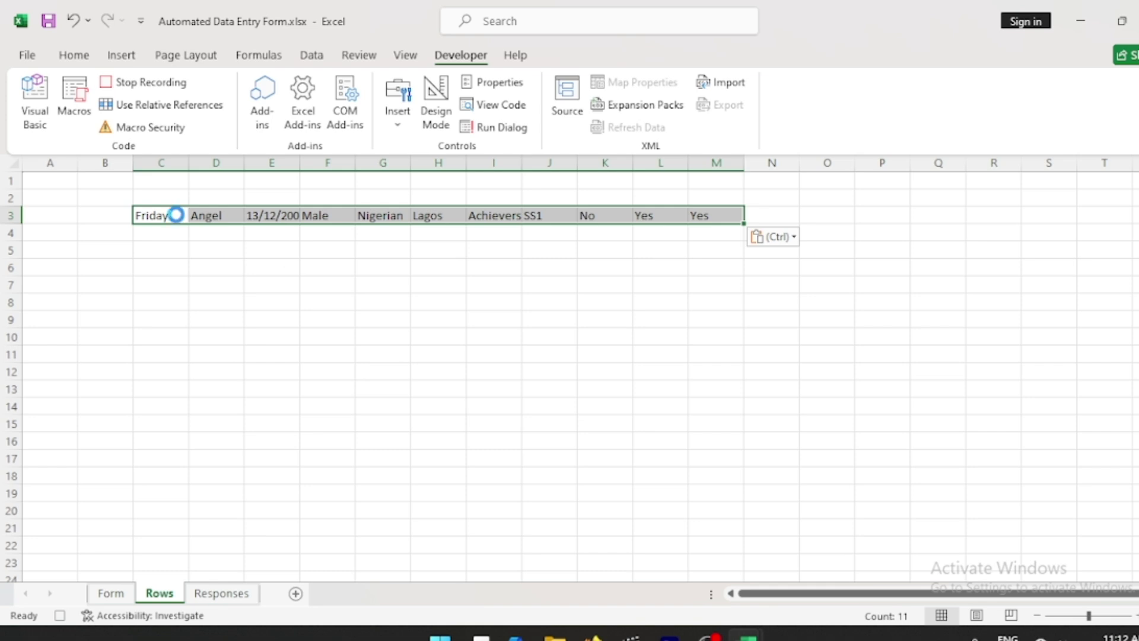
pyautogui.hotkey('ctrl', 'c')
# Step: Insert the copied entry row at Responses C3, shifting existing cells down
pyautogui.click(221, 593)
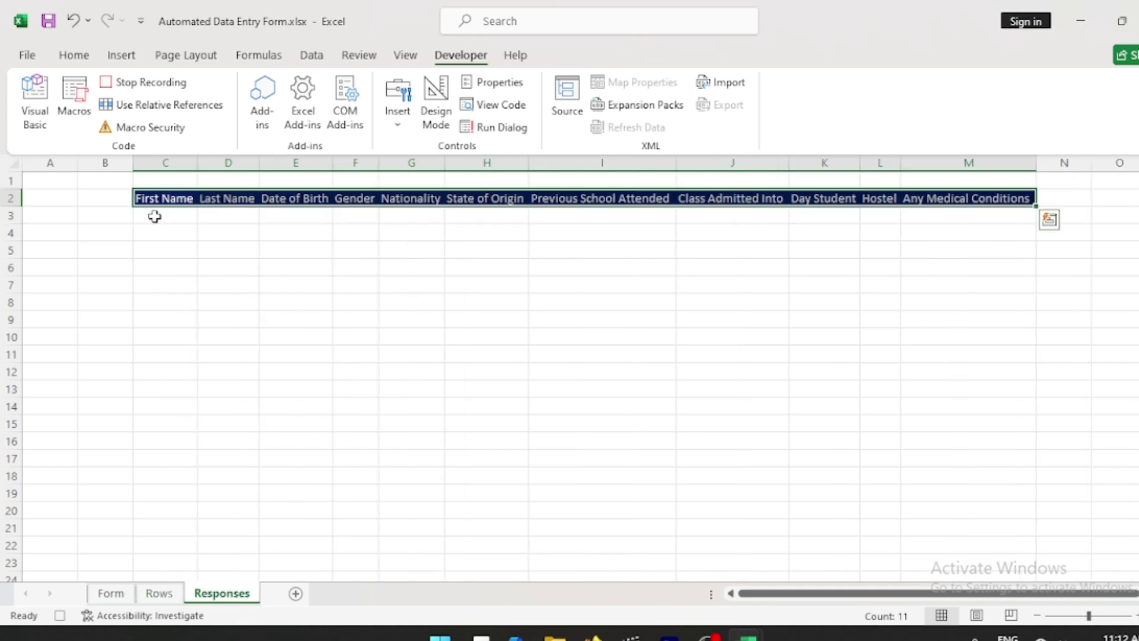
pyautogui.click(159, 216)
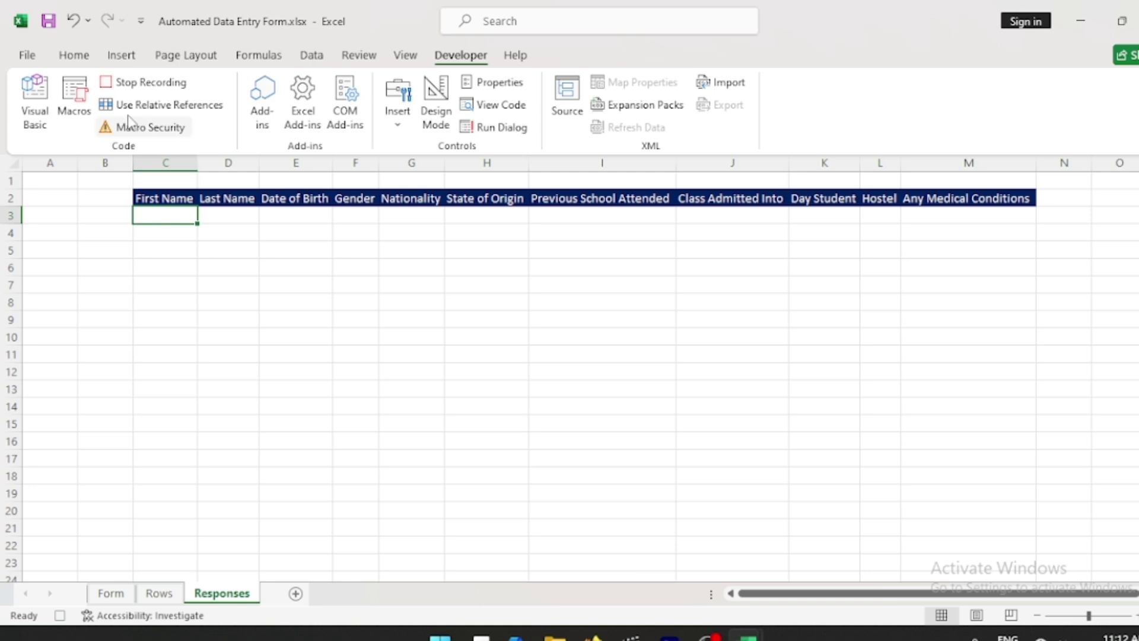
pyautogui.click(78, 58)
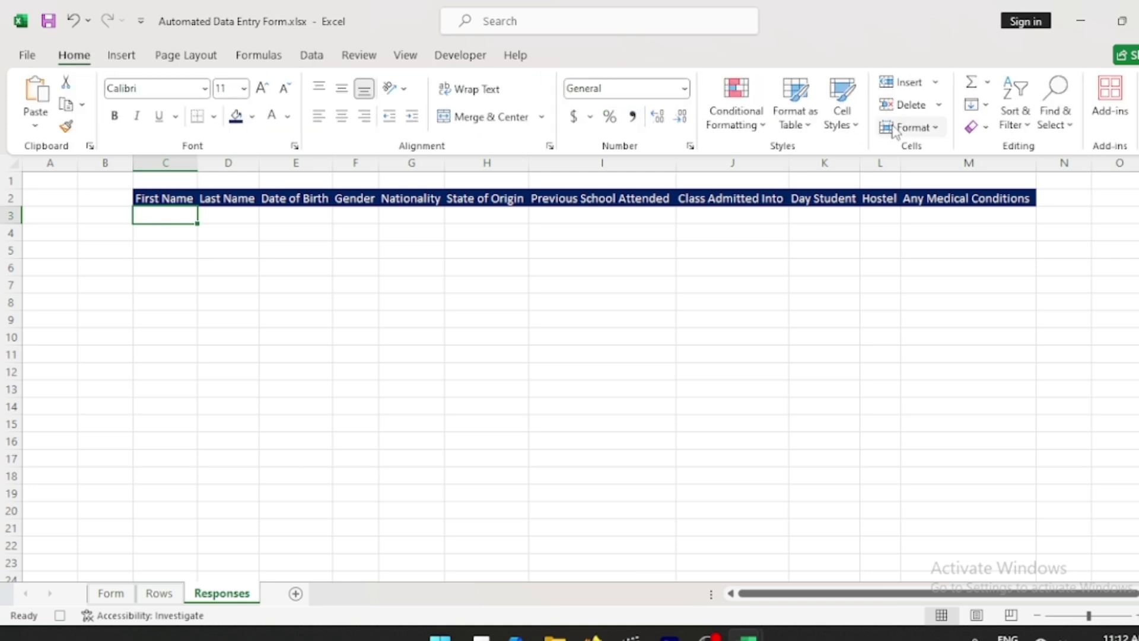
pyautogui.click(936, 89)
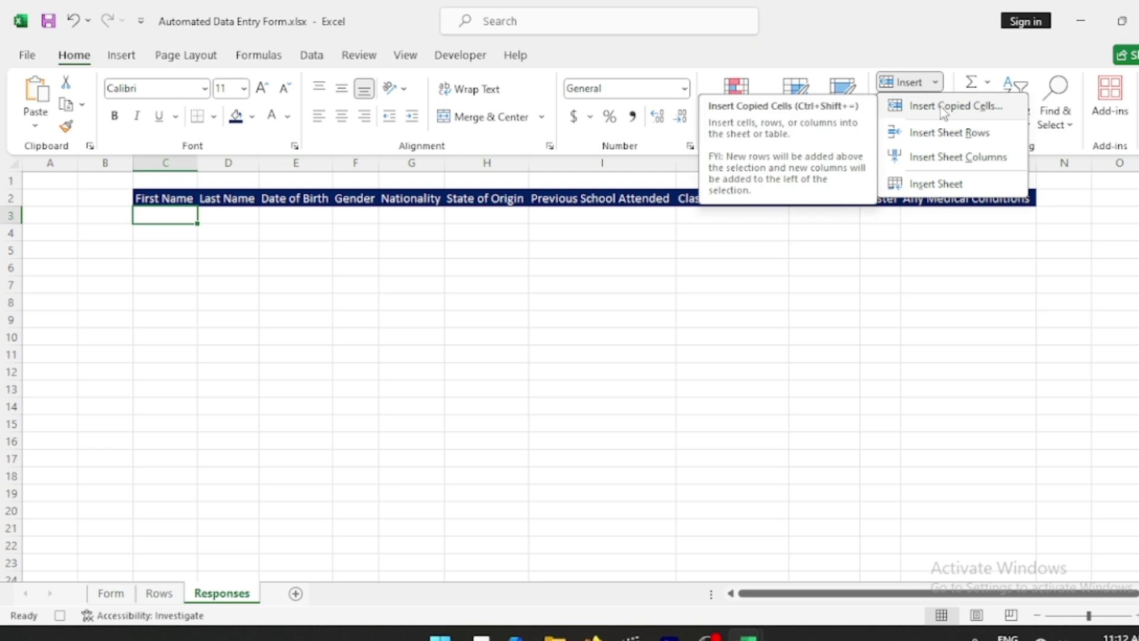
pyautogui.click(943, 107)
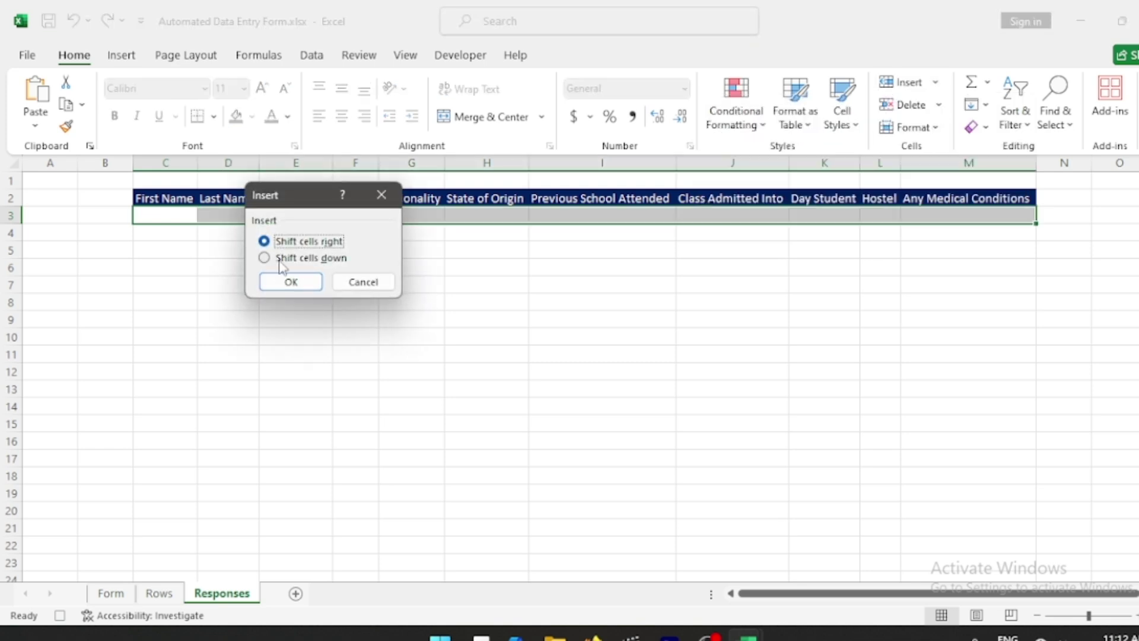
pyautogui.click(270, 261)
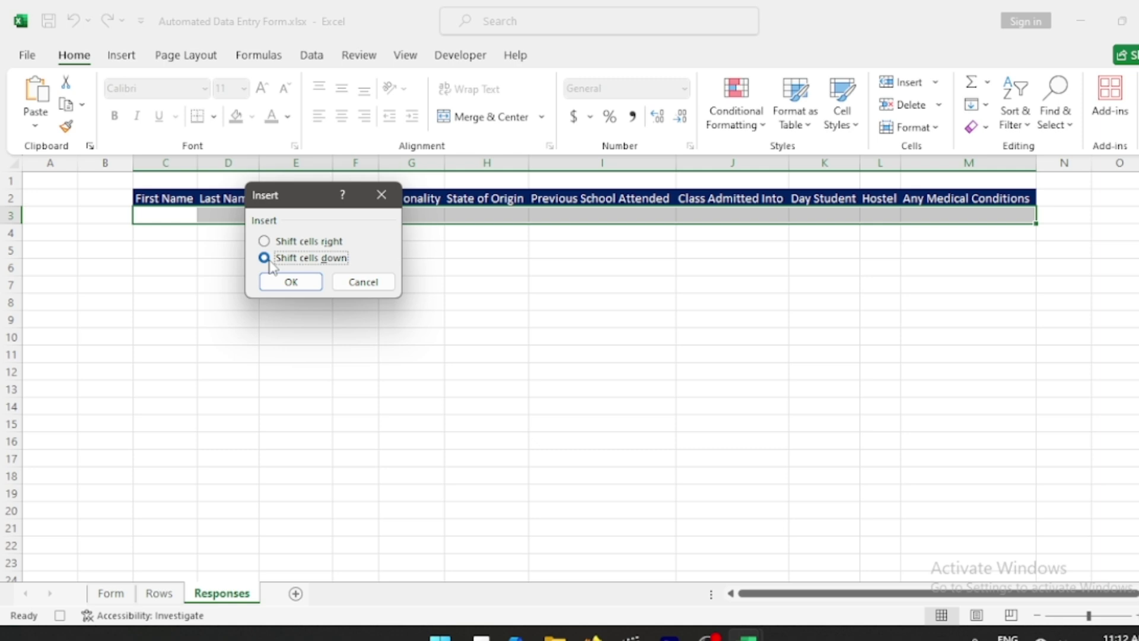
pyautogui.click(291, 281)
# Step: Return to the Form sheet, select the First Name box, and stop the macro recording
pyautogui.click(111, 593)
pyautogui.scroll(5, 464, 380)
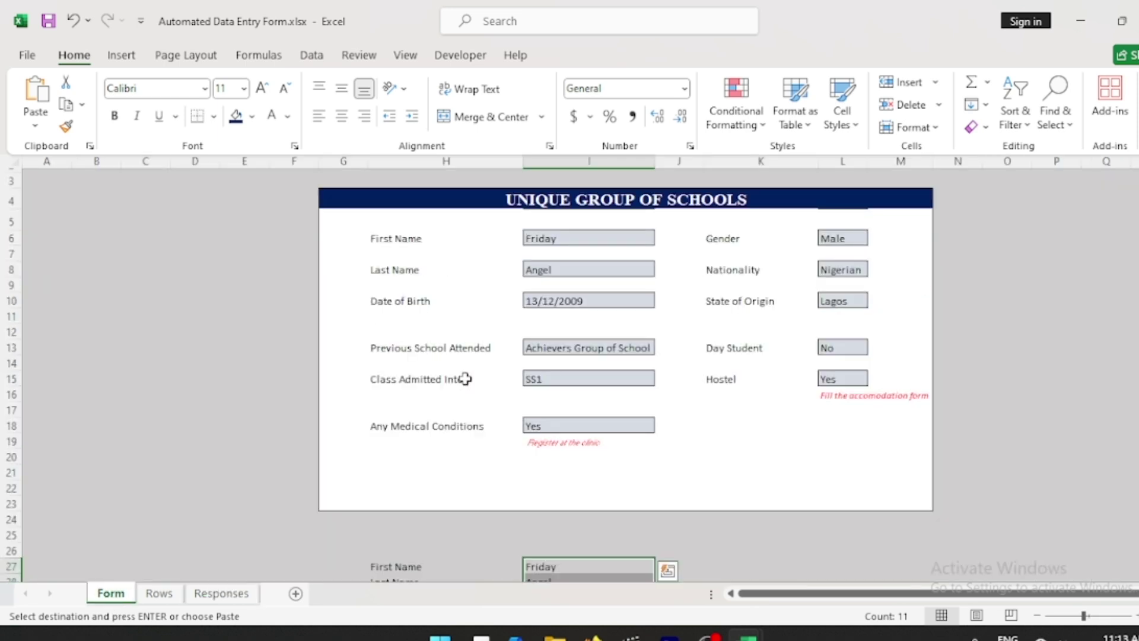
pyautogui.click(611, 242)
pyautogui.click(457, 55)
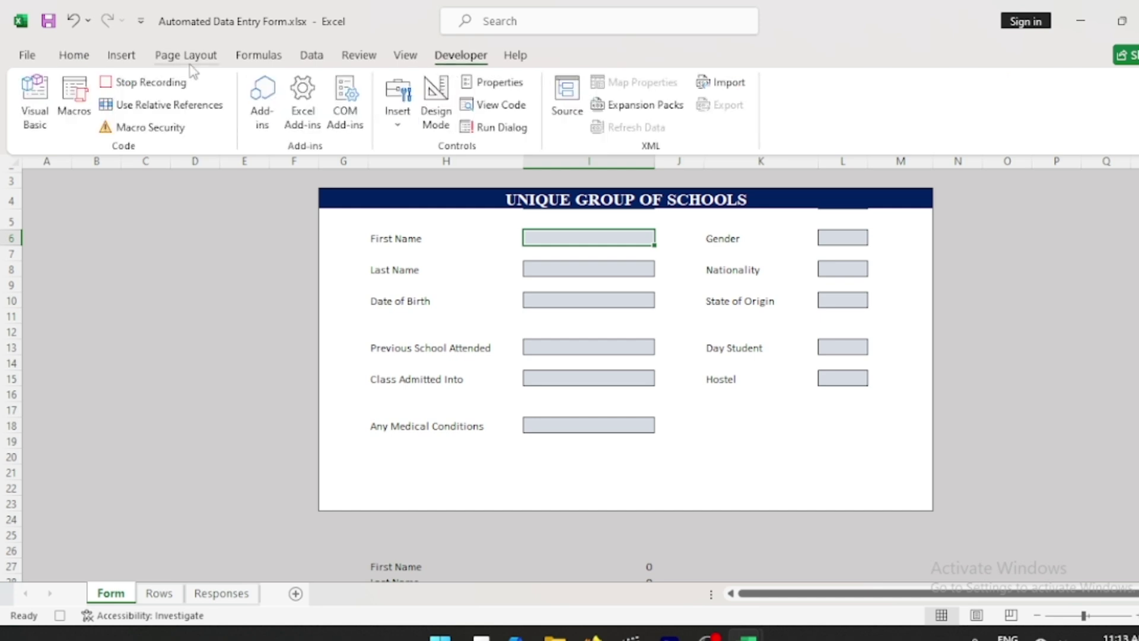
pyautogui.click(161, 83)
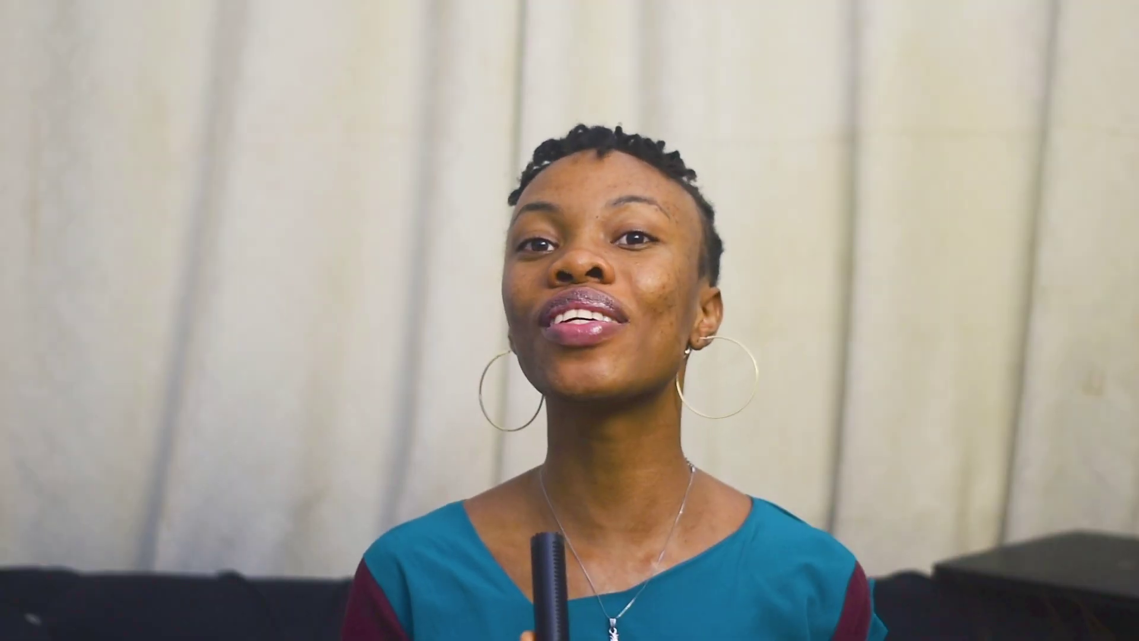
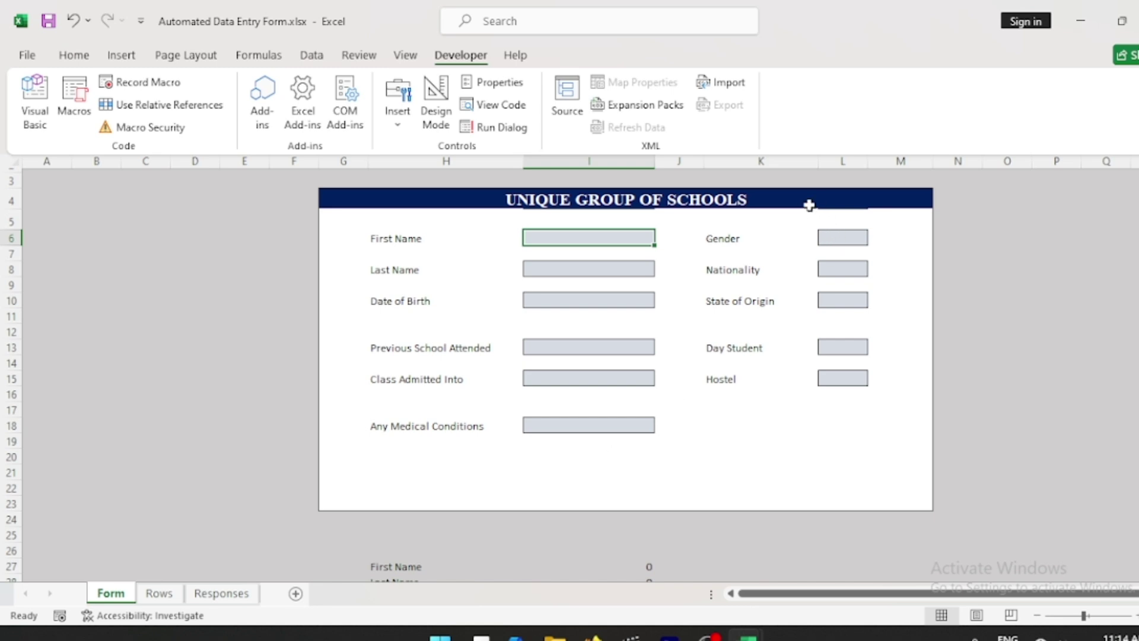
# Step: Switch to the Insert ribbon on the finished registration form
pyautogui.click(121, 55)
# Step: Draw a rounded rectangle shape below the Any Medical Conditions field
pyautogui.click(220, 129)
pyautogui.click(255, 203)
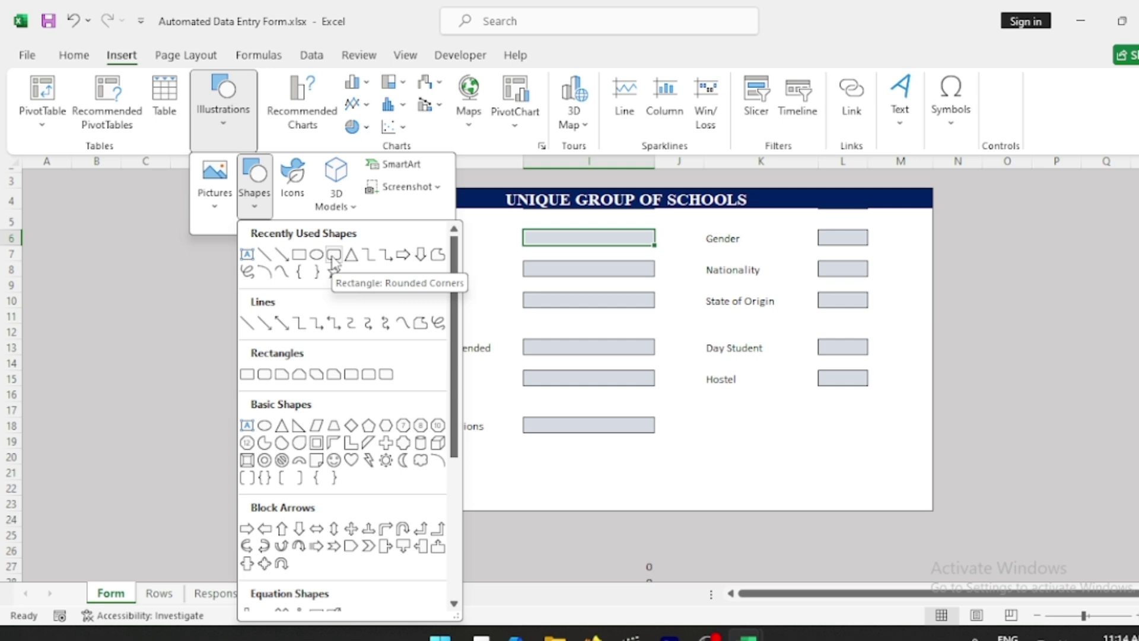
pyautogui.click(333, 255)
pyautogui.moveTo(542, 454); pyautogui.dragTo(755, 503)
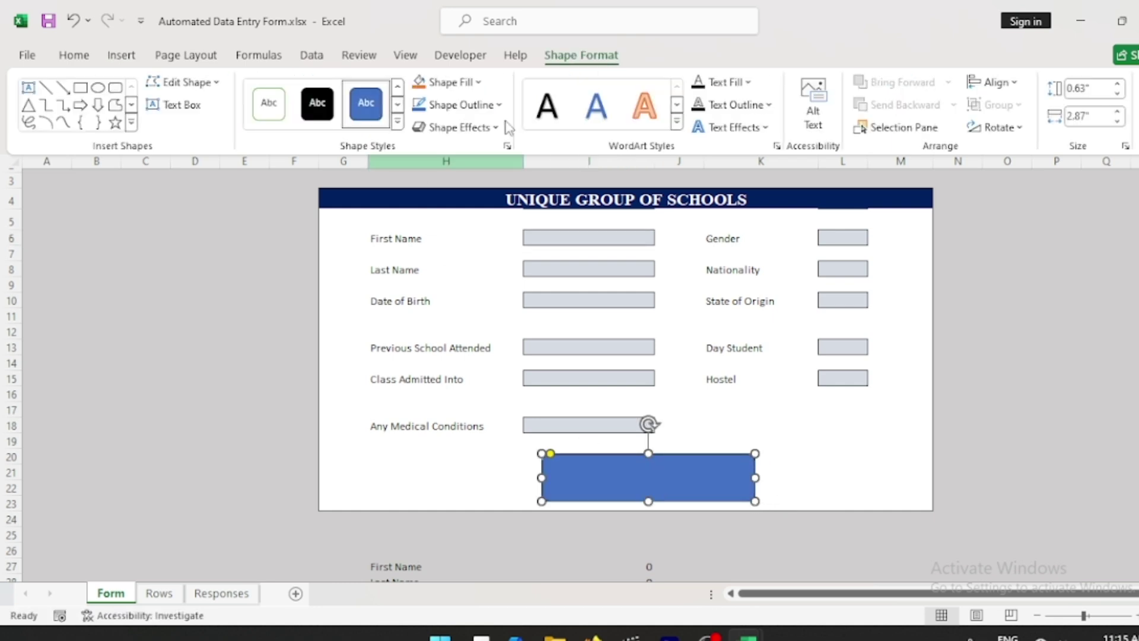
# Step: Fill the rectangle dark navy, label it SUBMIT, and nudge it slightly up and left
pyautogui.click(477, 83)
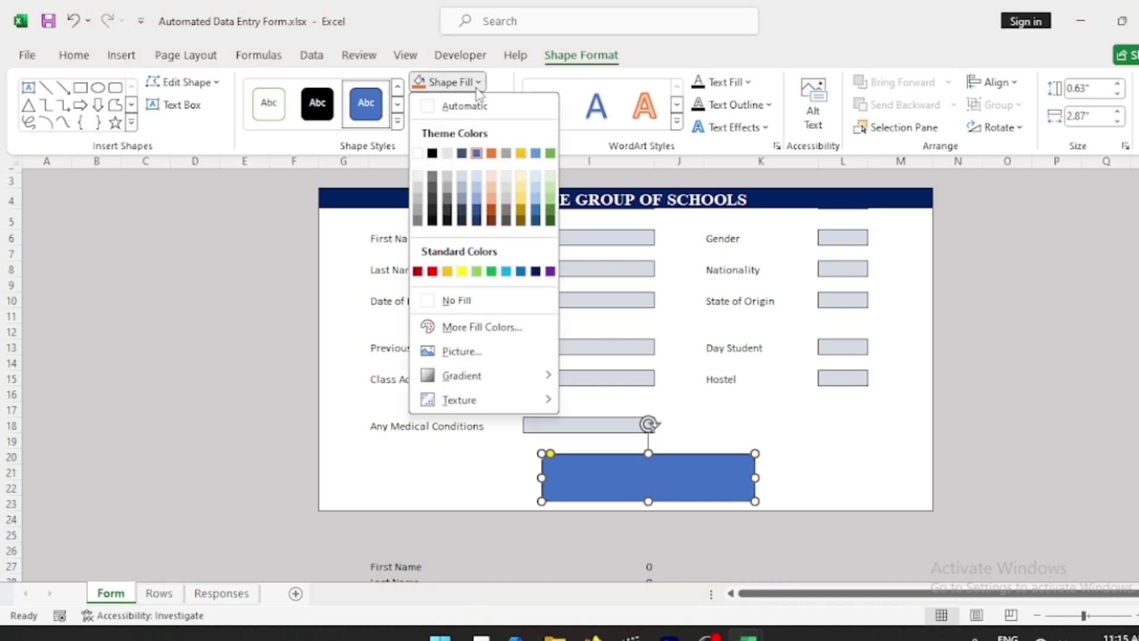
pyautogui.click(535, 272)
pyautogui.click(632, 484)
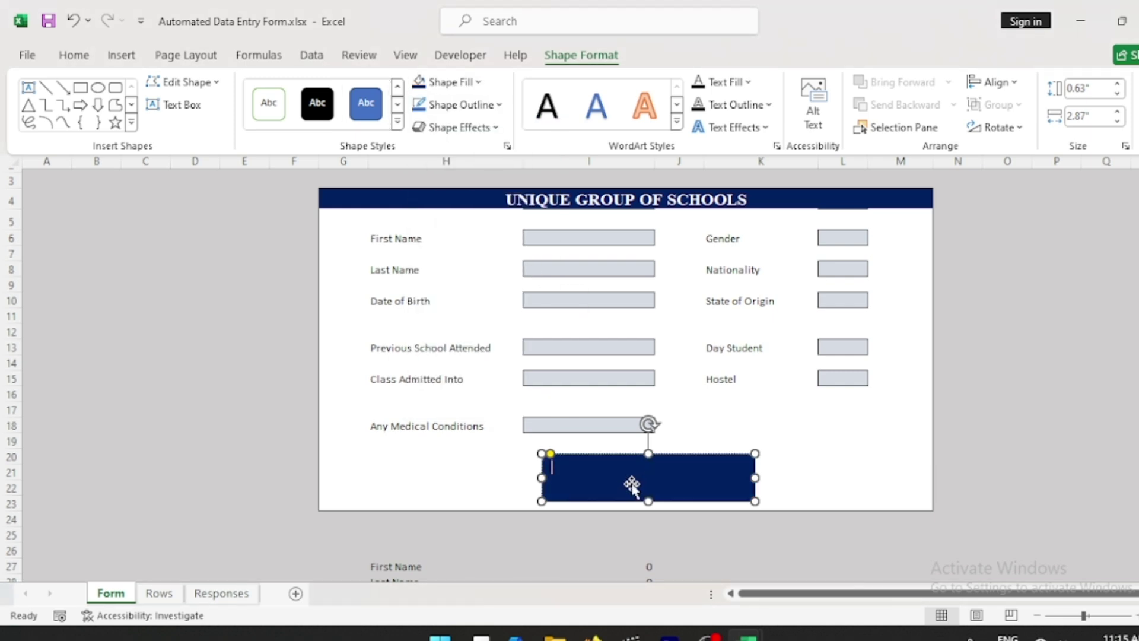
pyautogui.write('SUBMIT')
pyautogui.moveTo(603, 471); pyautogui.dragTo(586, 472)
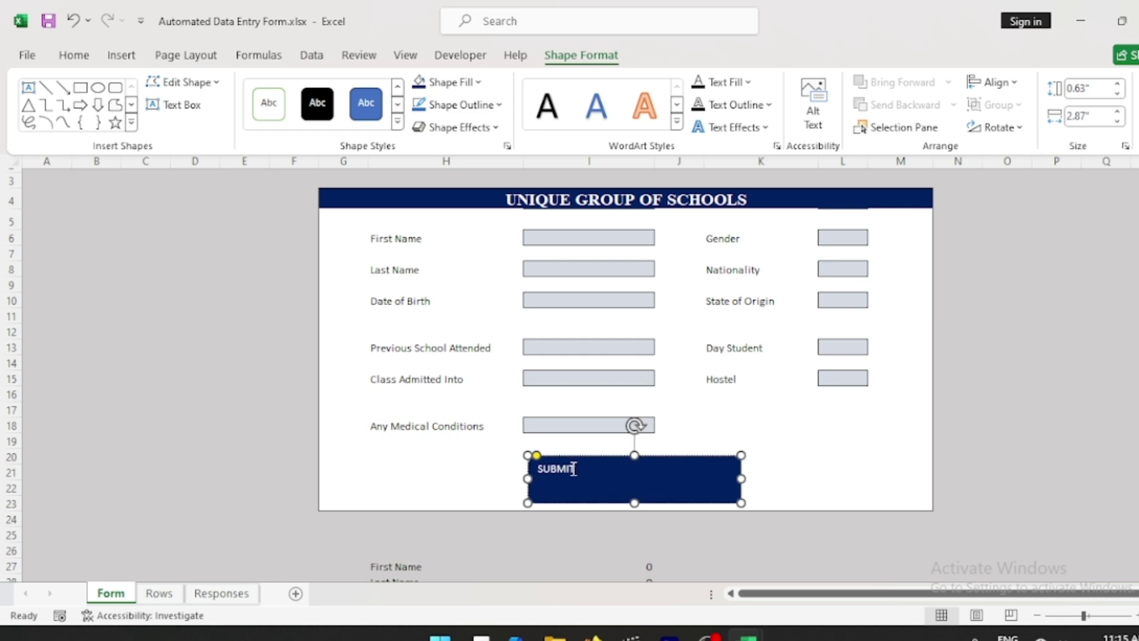
pyautogui.doubleClick(564, 468)
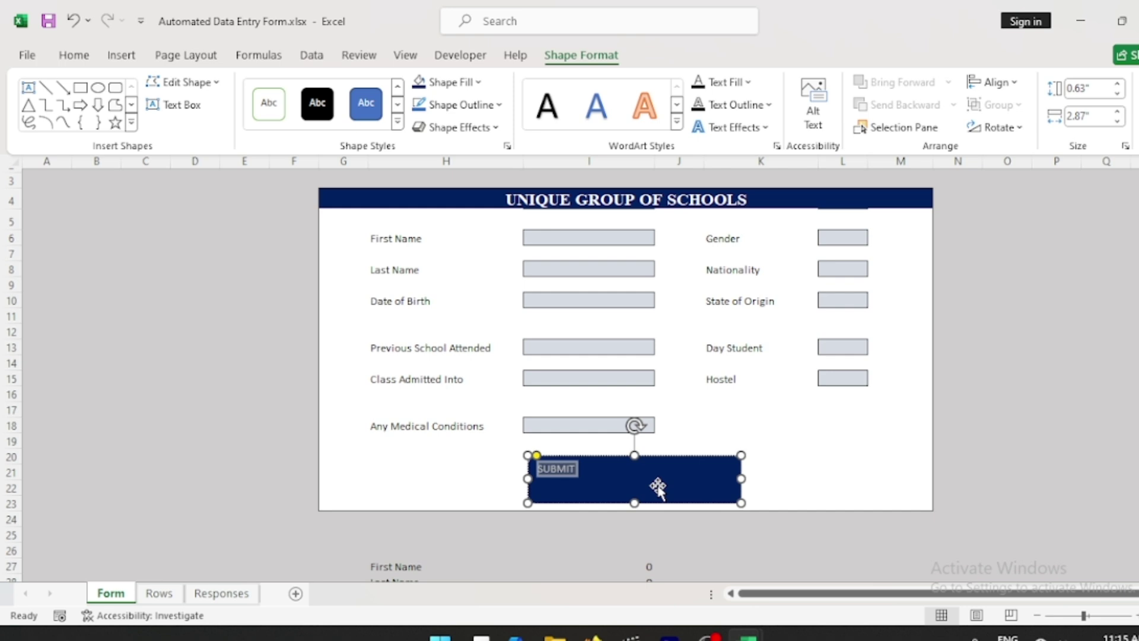
# Step: Make SUBMIT white, bold, size 18, centred horizontally and vertically in the button
pyautogui.click(750, 85)
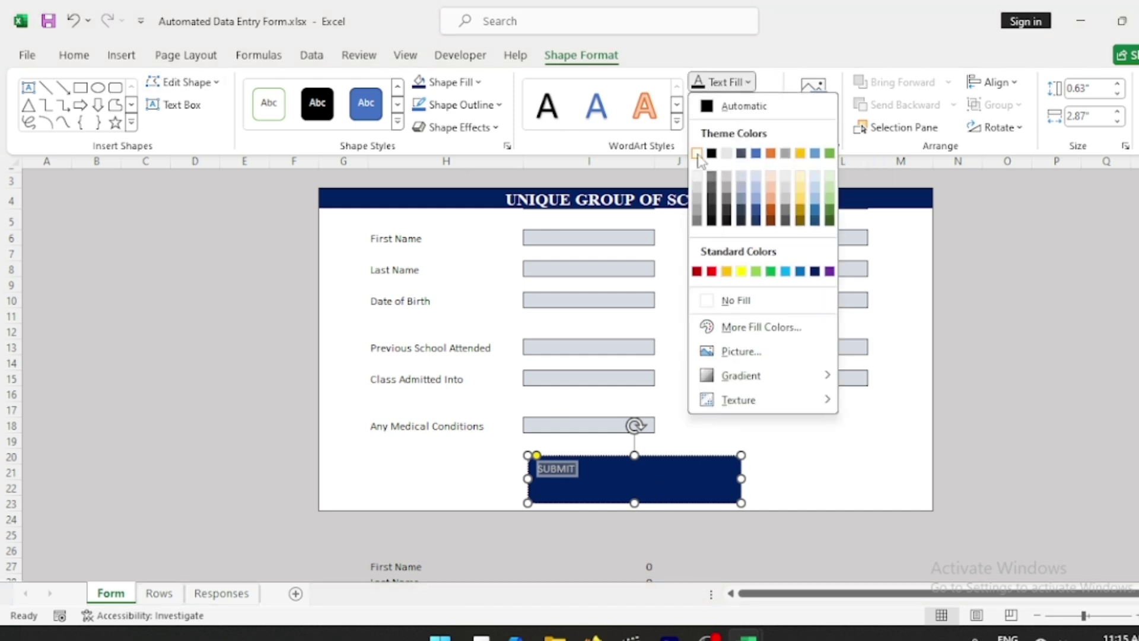
pyautogui.click(697, 155)
pyautogui.click(85, 55)
pyautogui.hotkey('ctrl', 'b')
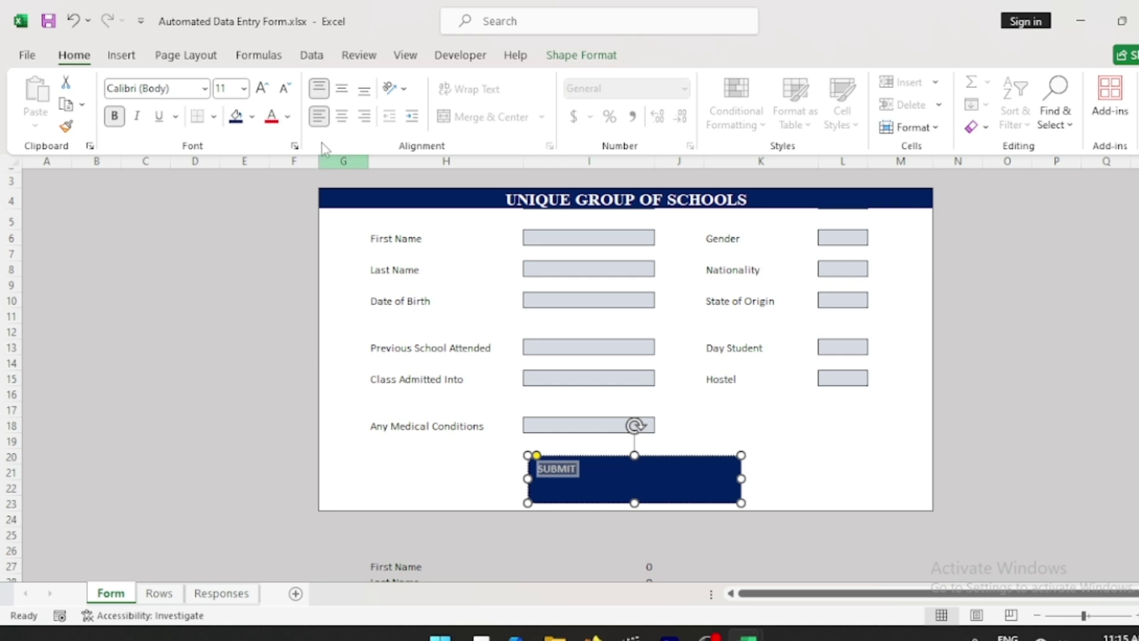
pyautogui.click(262, 88)
pyautogui.click(261, 89)
pyautogui.click(262, 88)
pyautogui.click(262, 89)
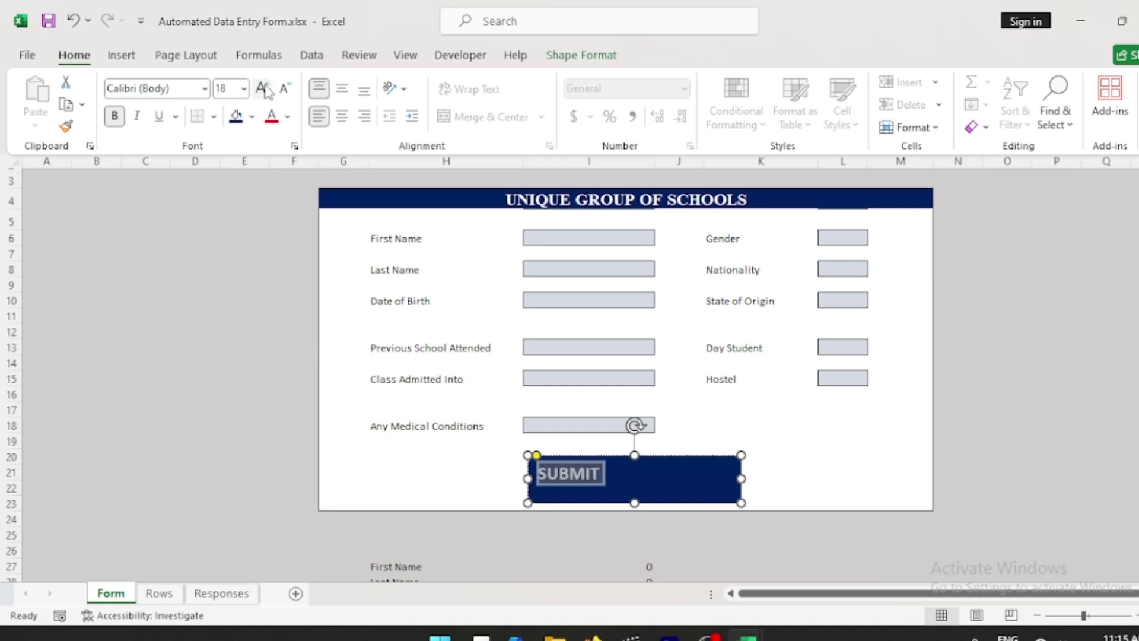
pyautogui.click(349, 119)
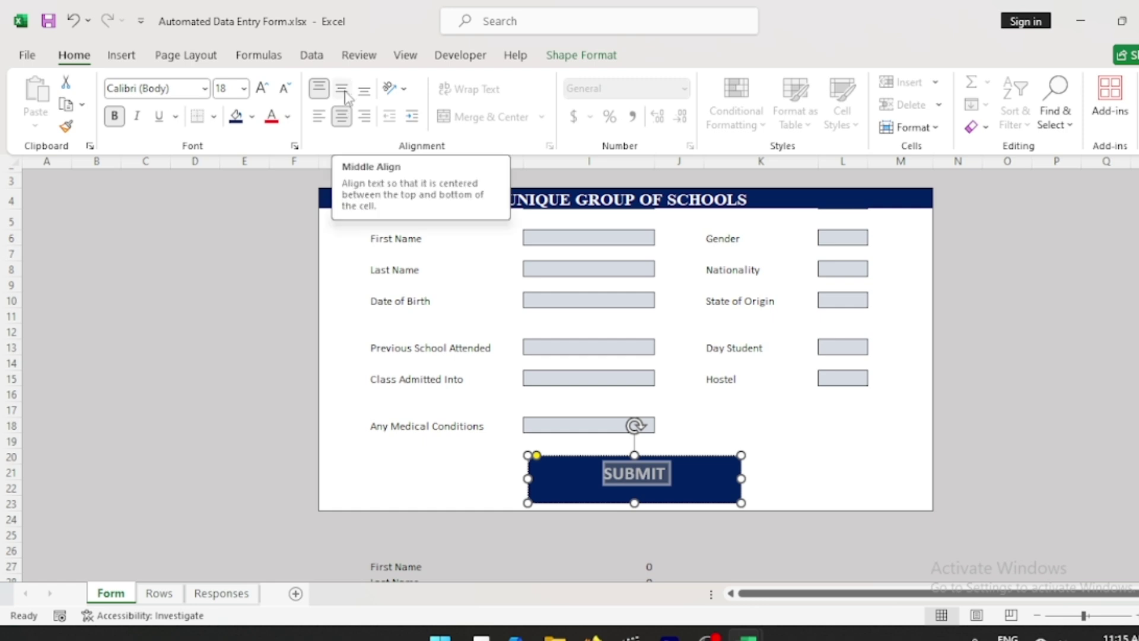
pyautogui.click(346, 95)
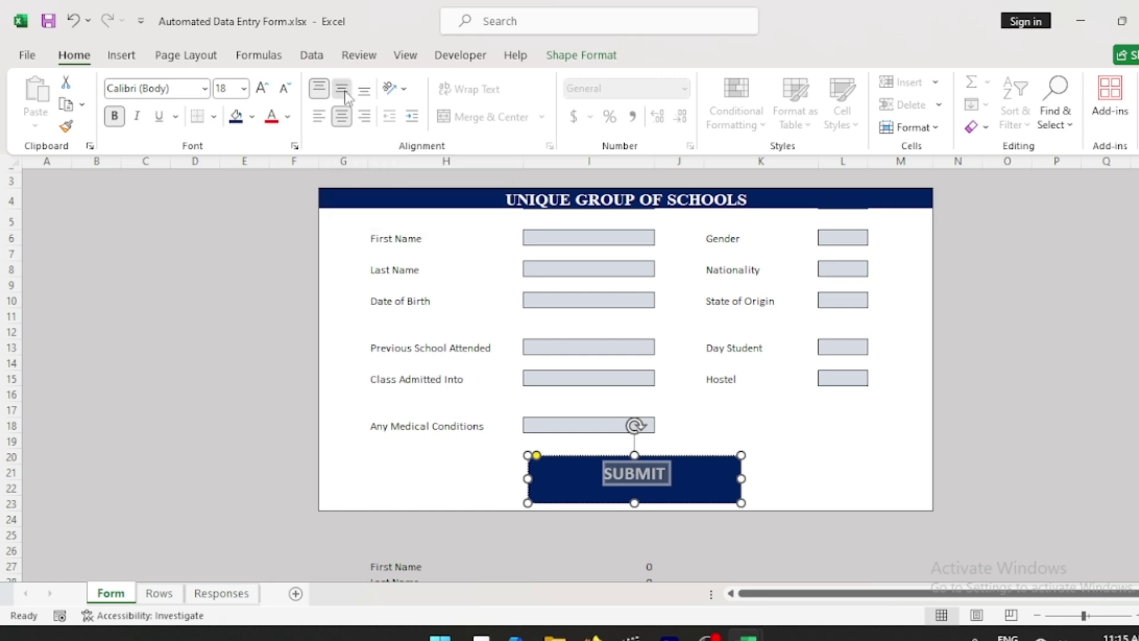
pyautogui.moveTo(696, 478); pyautogui.dragTo(703, 476)
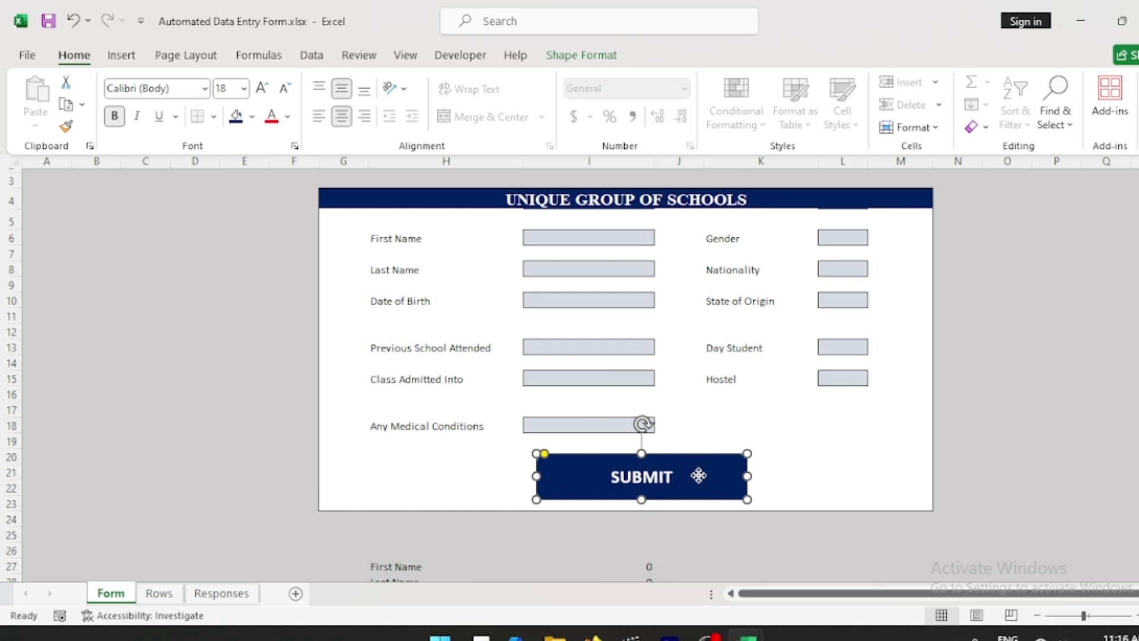
# Step: Assign the Automate macro to the SUBMIT button shape
pyautogui.rightClick(699, 475)
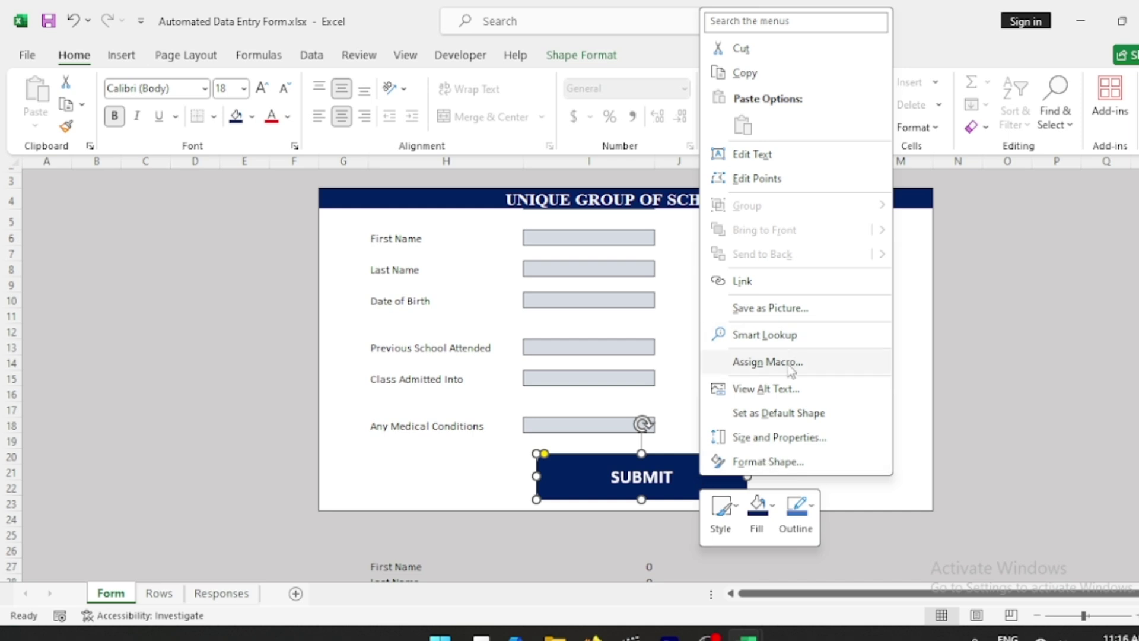
pyautogui.click(767, 362)
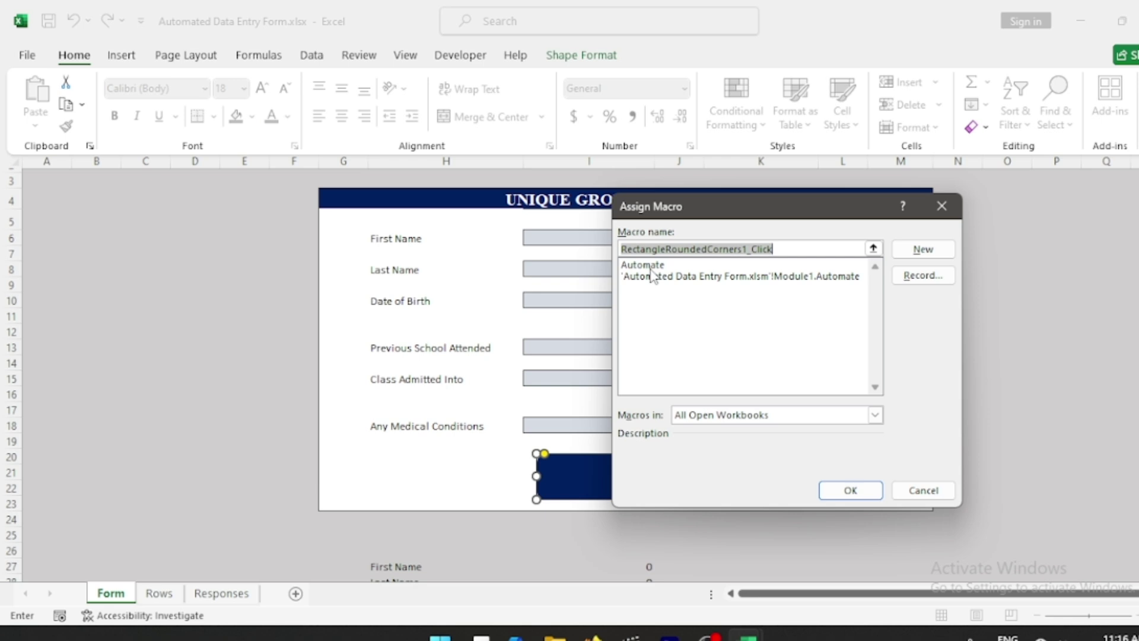
pyautogui.click(651, 268)
pyautogui.click(852, 491)
pyautogui.click(648, 491)
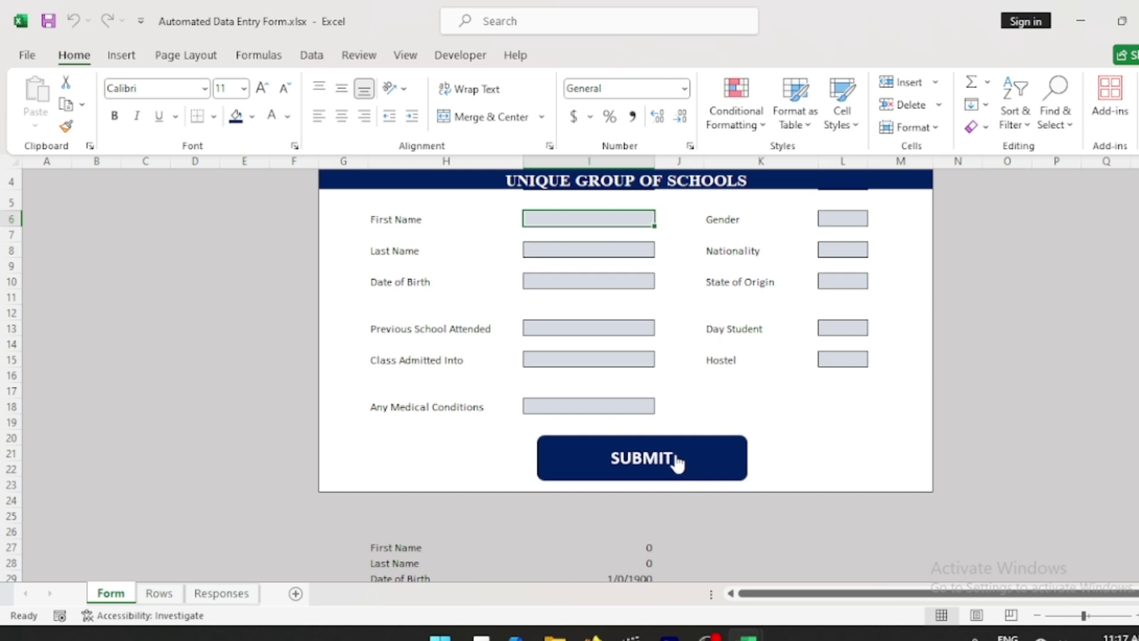
# Step: Enter a test student registration, submit it, and check its row on the Responses sheet
pyautogui.click(677, 463)
pyautogui.scroll(1, 625, 262)
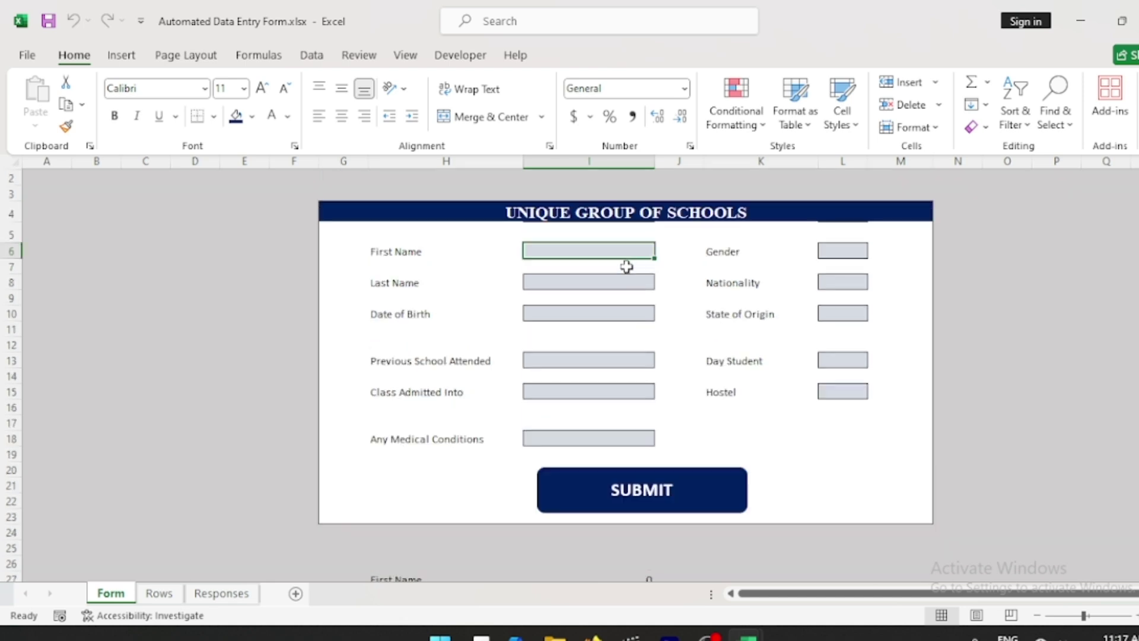
pyautogui.scroll(1, 620, 266)
pyautogui.doubleClick(612, 266)
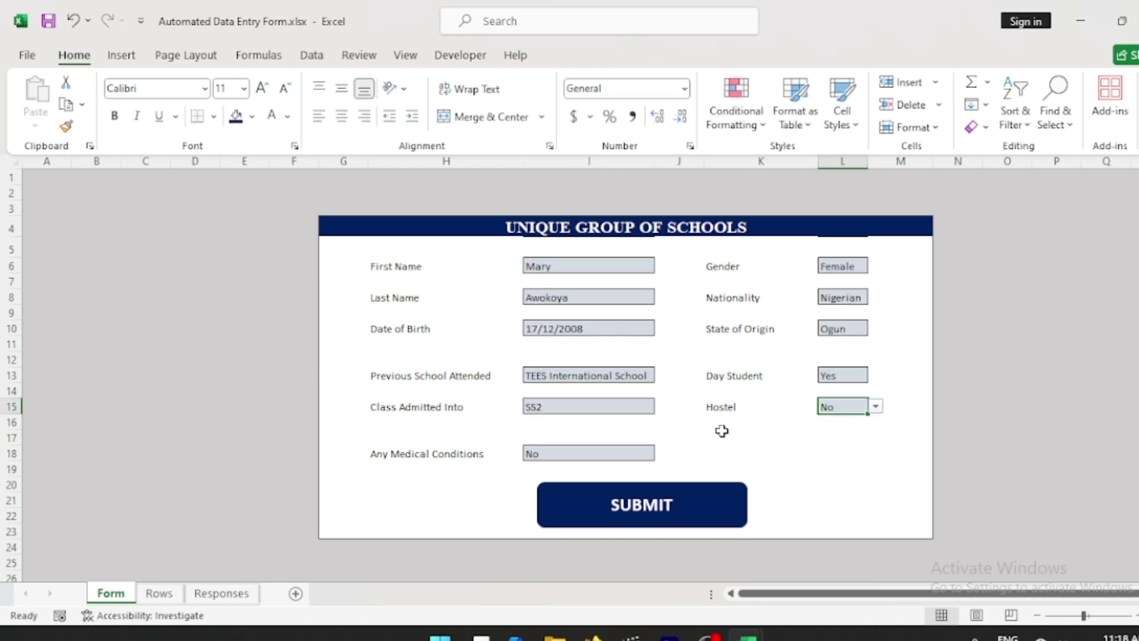
pyautogui.click(682, 505)
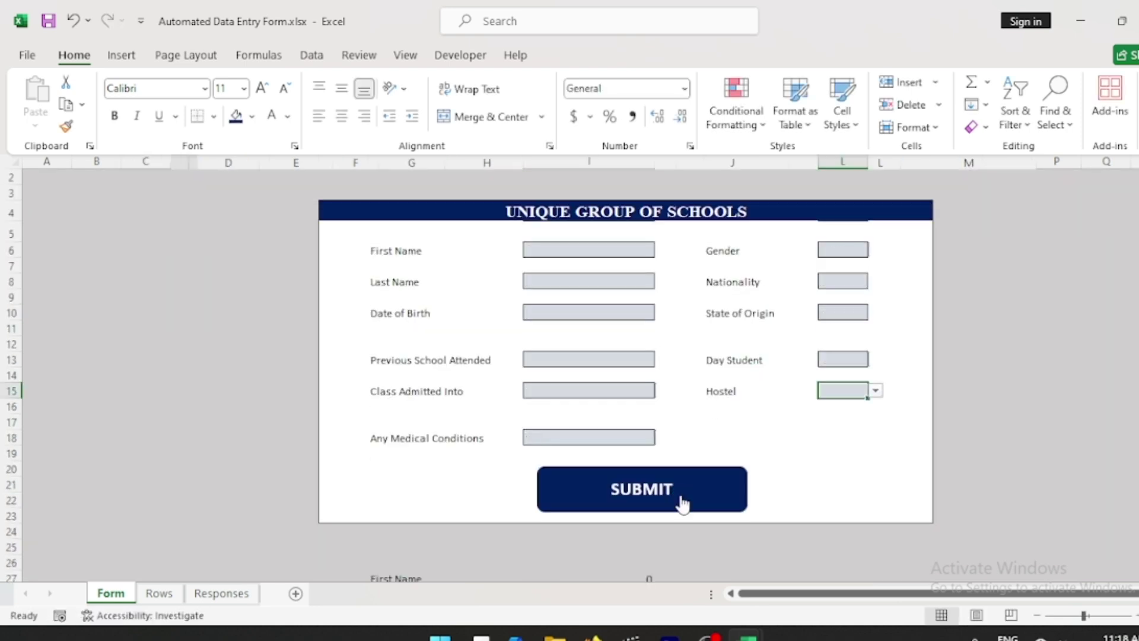
pyautogui.click(222, 593)
pyautogui.click(149, 216)
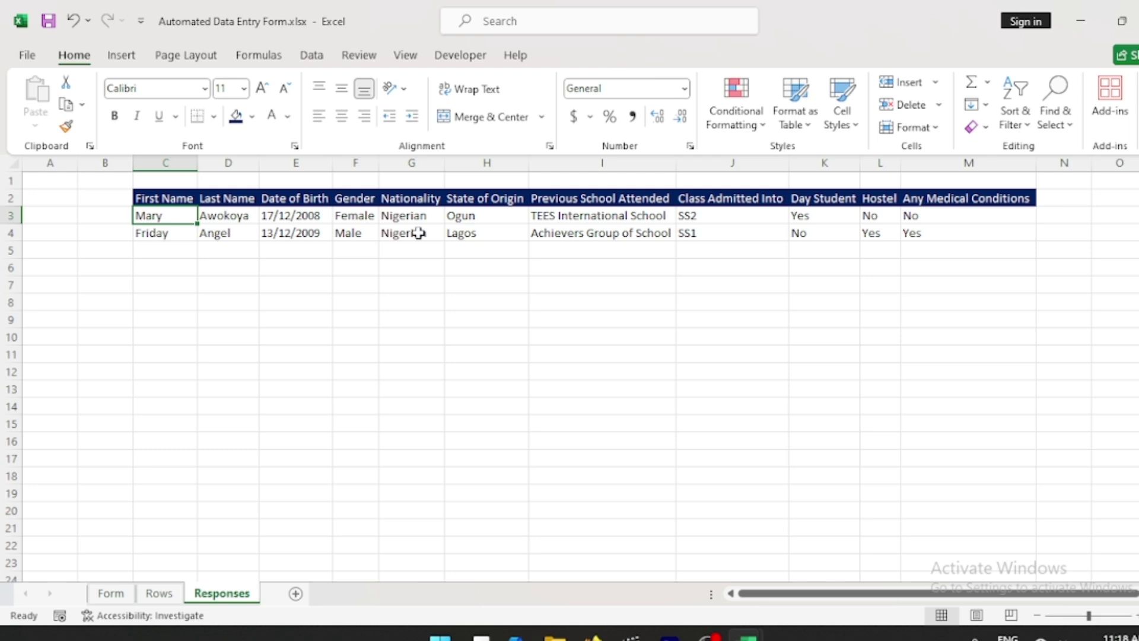
# Step: On the Form sheet, colour the helper list H26:I38 below the form grey
pyautogui.hotkey('ctrl', 'pageup')
pyautogui.hotkey('ctrl', 'pageup')
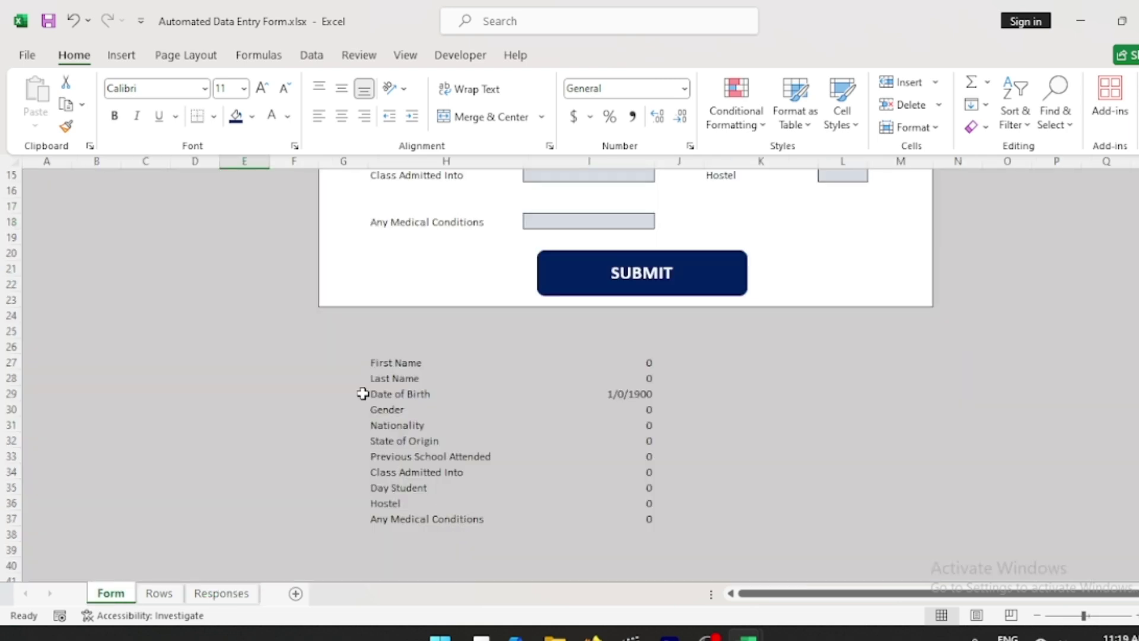
pyautogui.moveTo(368, 350); pyautogui.dragTo(654, 533)
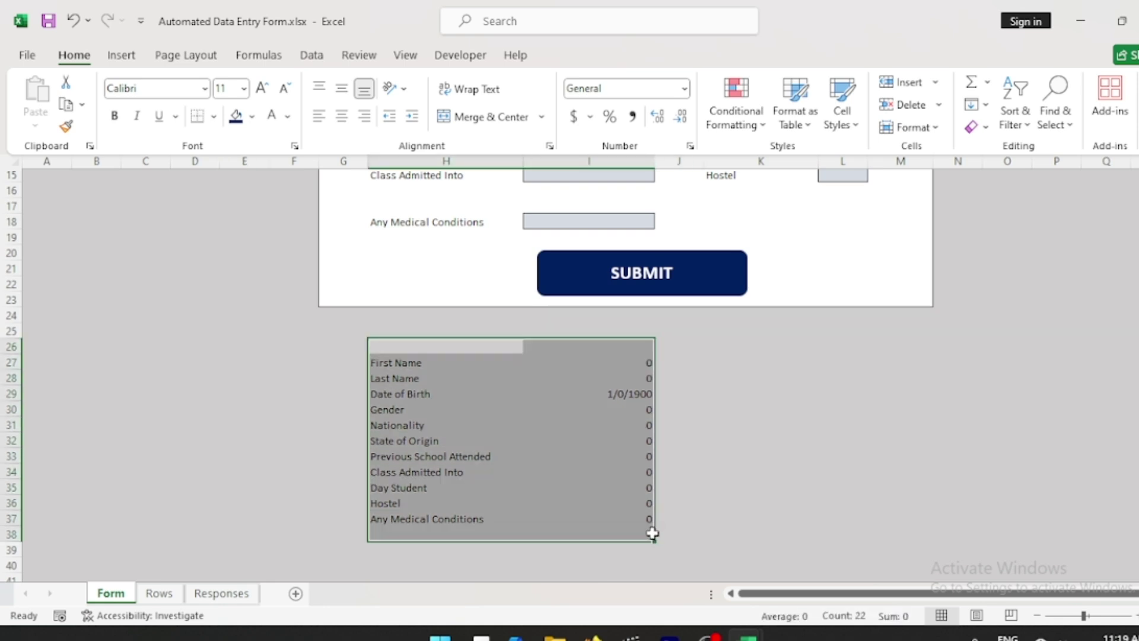
pyautogui.click(289, 117)
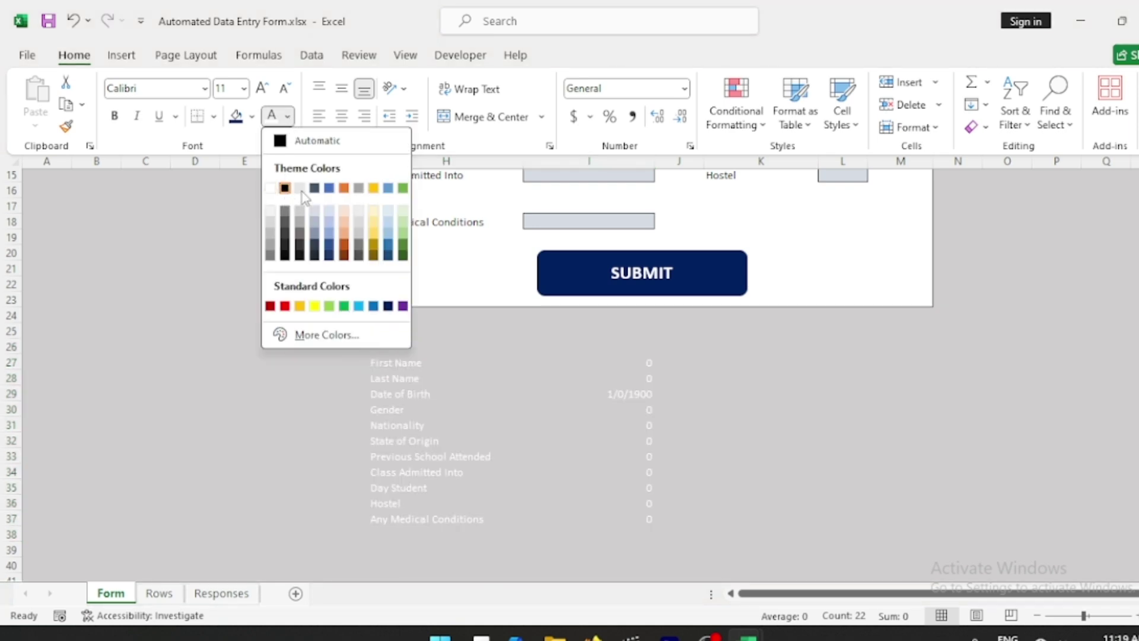
pyautogui.click(300, 211)
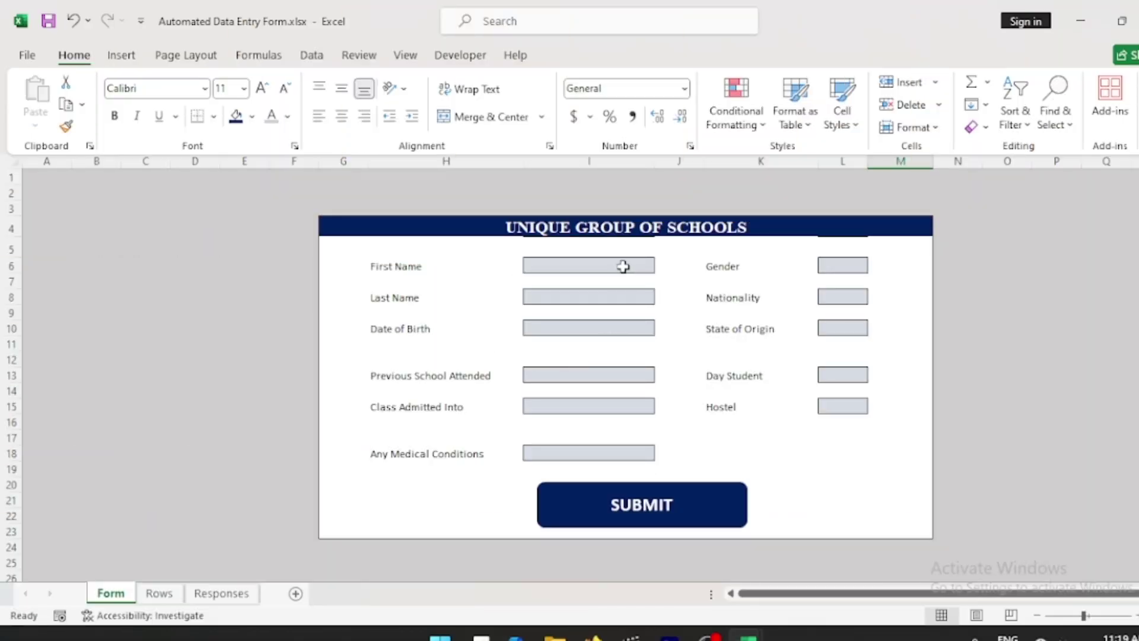
# Step: Select all answer boxes, from First Name, Last Name and Date of Birth onward, and unlock them
pyautogui.click(622, 267)
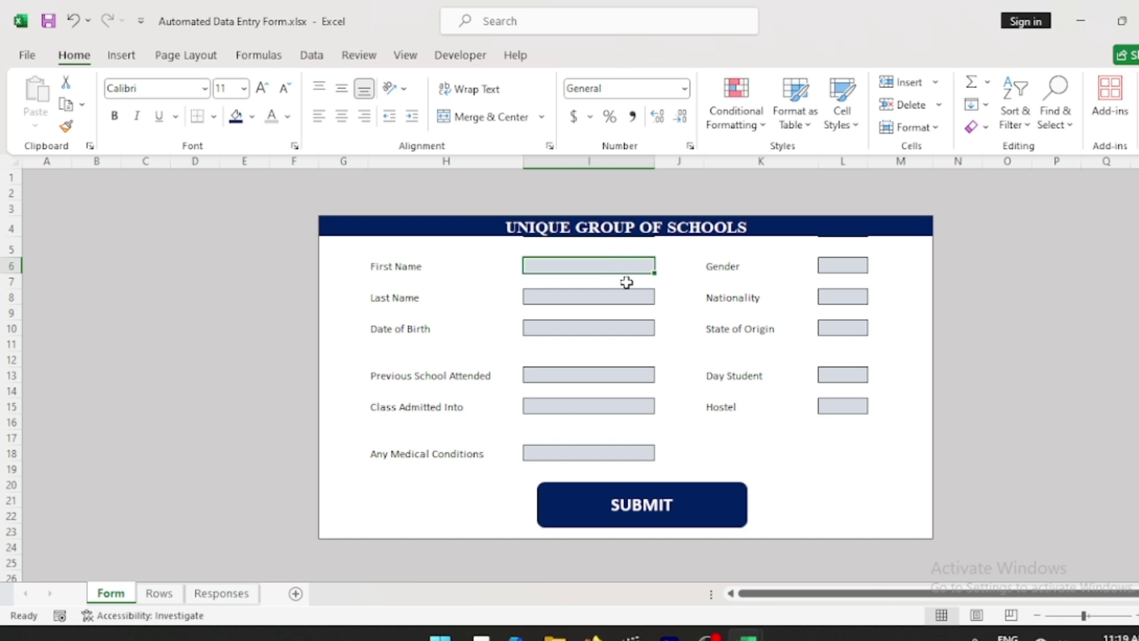
pyautogui.keyDown('ctrl'); pyautogui.click(625, 295); pyautogui.keyUp('ctrl')
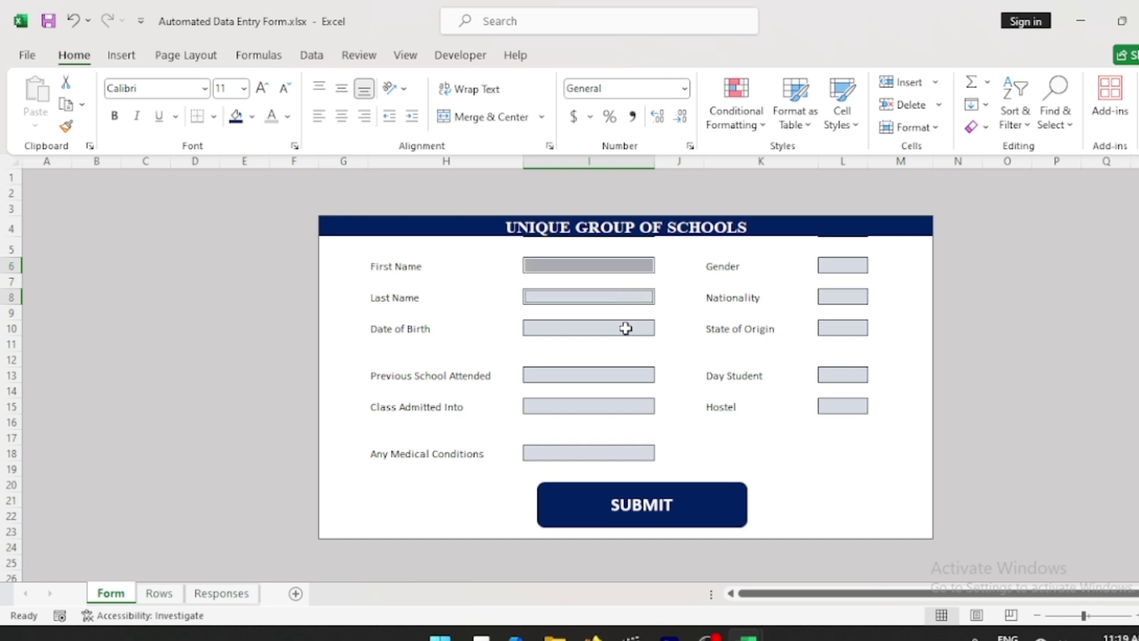
pyautogui.keyDown('ctrl'); pyautogui.click(625, 328); pyautogui.keyUp('ctrl')
pyautogui.keyDown('ctrl'); pyautogui.click(842, 265); pyautogui.keyUp('ctrl')
pyautogui.keyDown('ctrl'); pyautogui.click(843, 297); pyautogui.keyUp('ctrl')
pyautogui.keyDown('ctrl'); pyautogui.click(842, 328); pyautogui.keyUp('ctrl')
pyautogui.keyDown('ctrl'); pyautogui.click(842, 375); pyautogui.keyUp('ctrl')
pyautogui.keyDown('ctrl'); pyautogui.click(843, 407); pyautogui.keyUp('ctrl')
pyautogui.keyDown('ctrl'); pyautogui.click(589, 453); pyautogui.keyUp('ctrl')
pyautogui.keyDown('ctrl'); pyautogui.click(589, 407); pyautogui.keyUp('ctrl')
pyautogui.keyDown('ctrl'); pyautogui.click(618, 375); pyautogui.keyUp('ctrl')
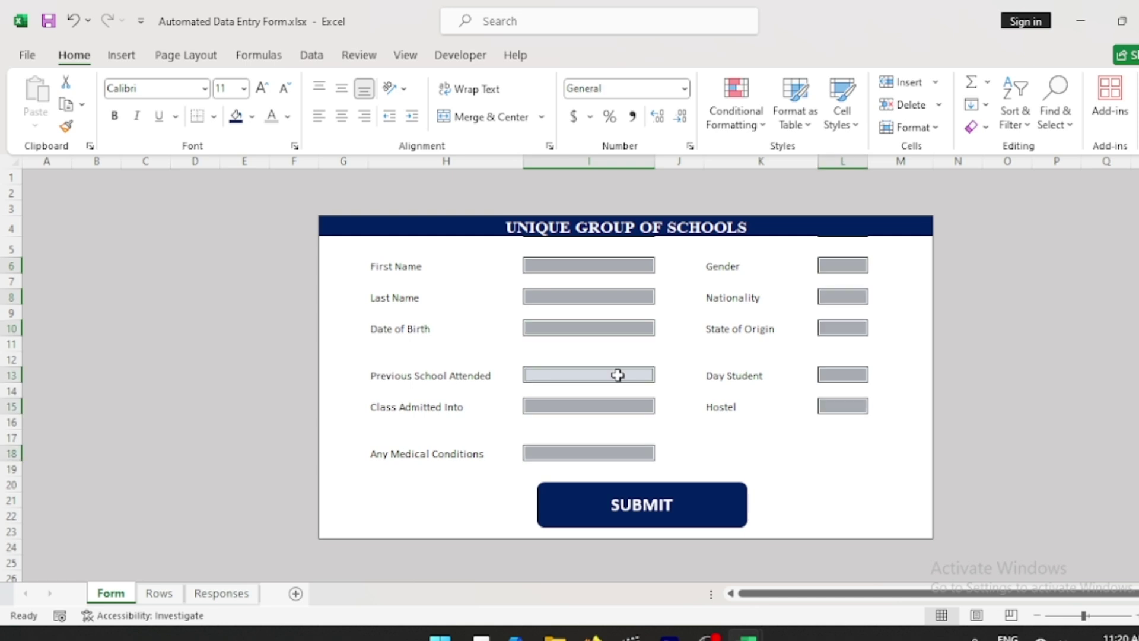
pyautogui.click(937, 128)
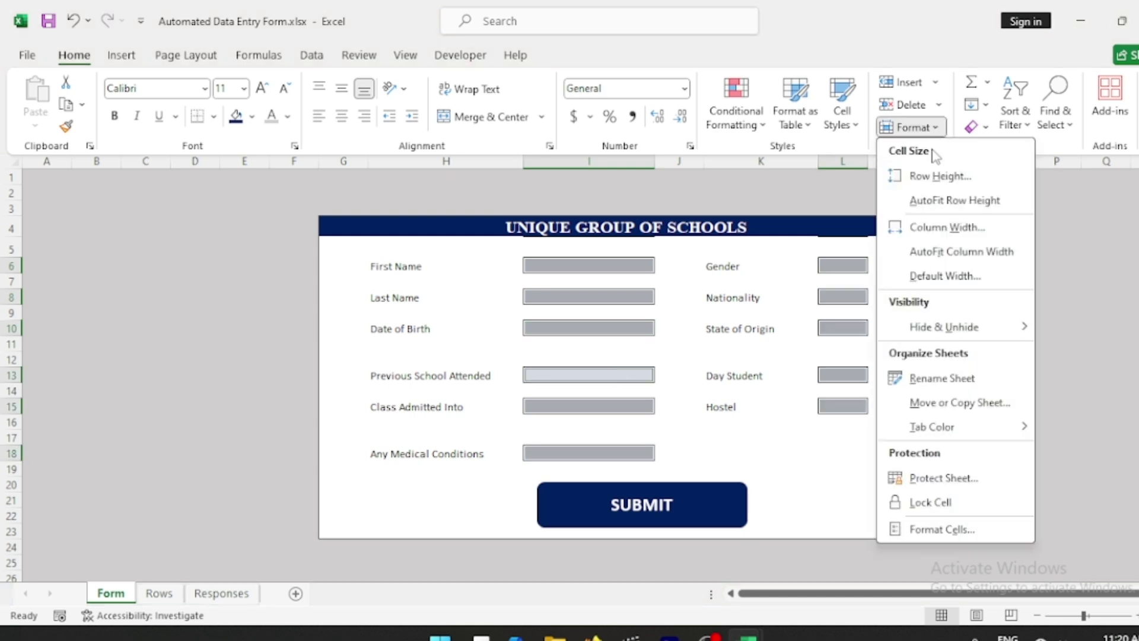
pyautogui.click(956, 503)
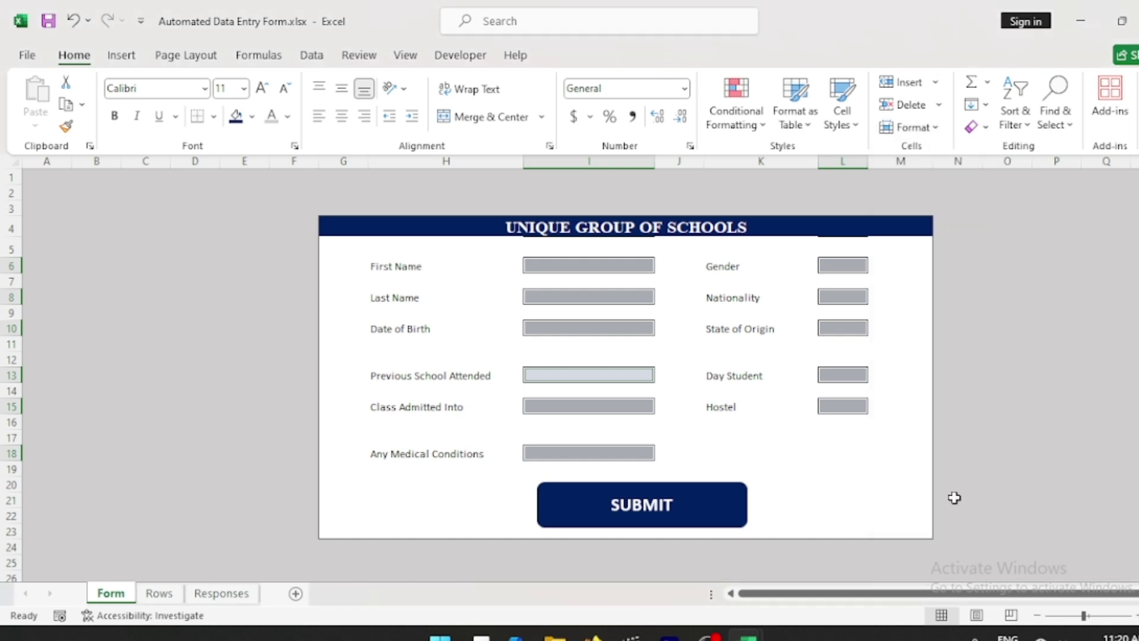
# Step: Protect the Form sheet with a password, entering it again to confirm
pyautogui.click(359, 58)
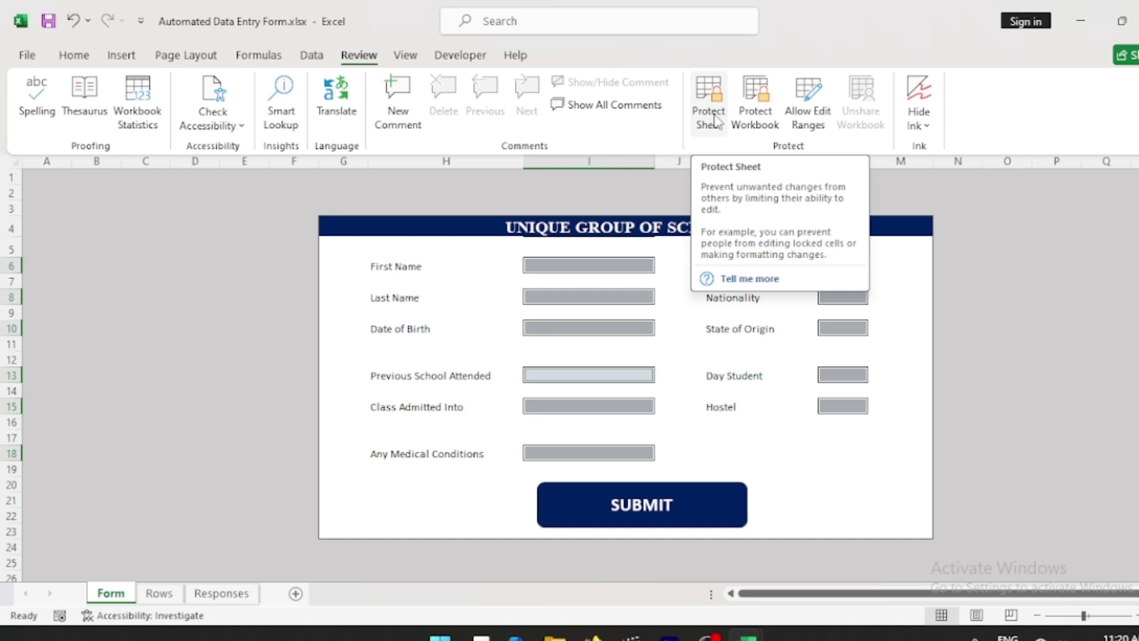
pyautogui.click(715, 119)
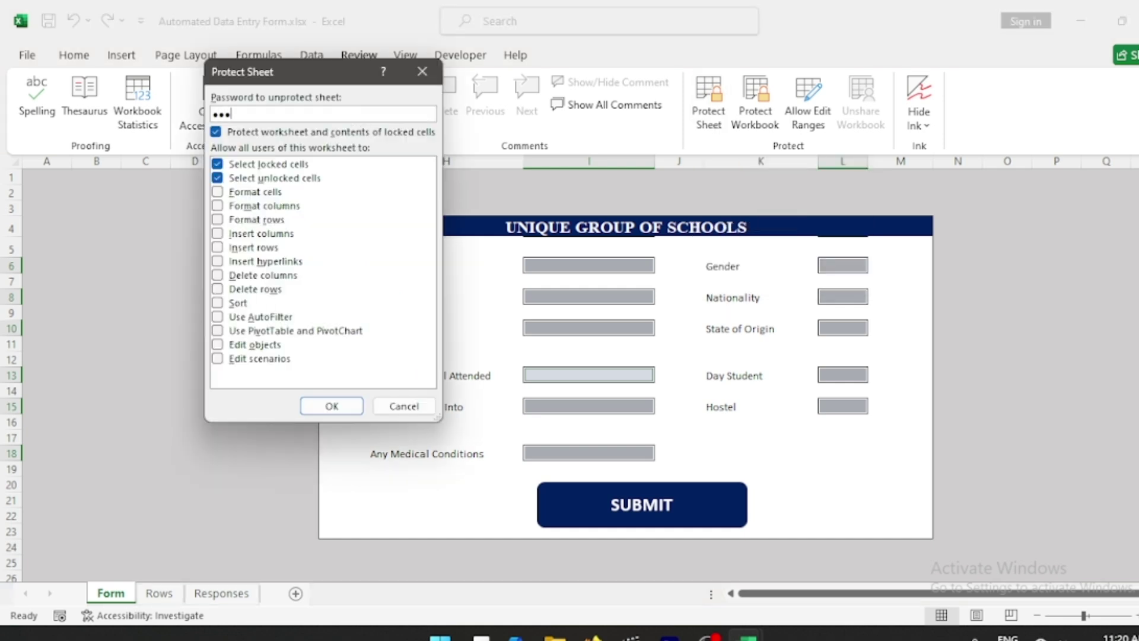
pyautogui.click(332, 406)
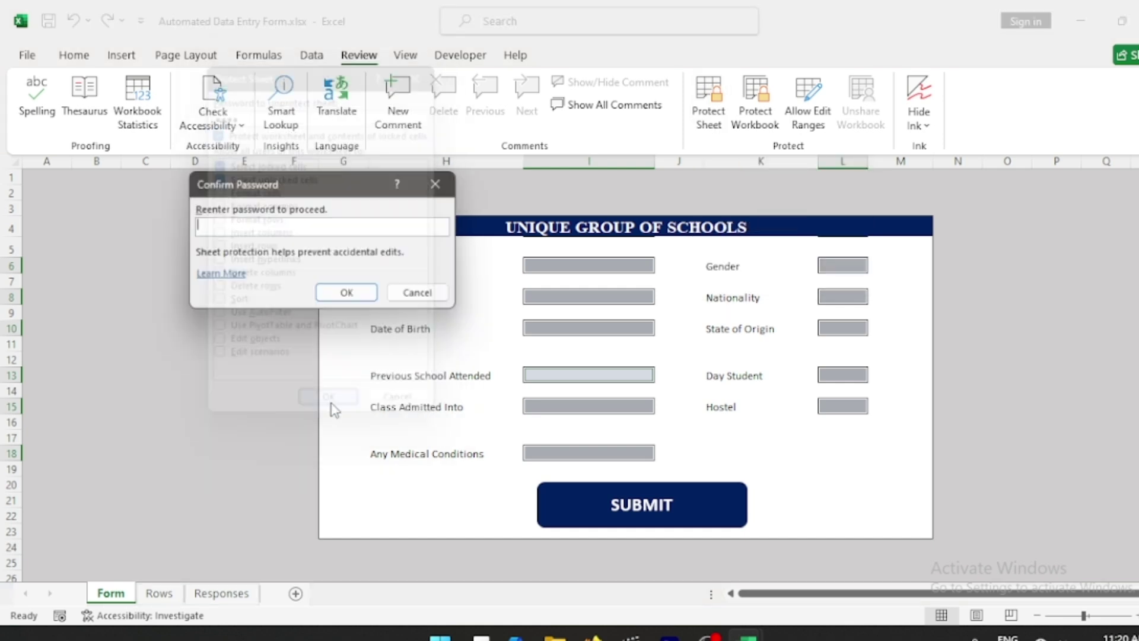
pyautogui.click(346, 295)
pyautogui.click(586, 262)
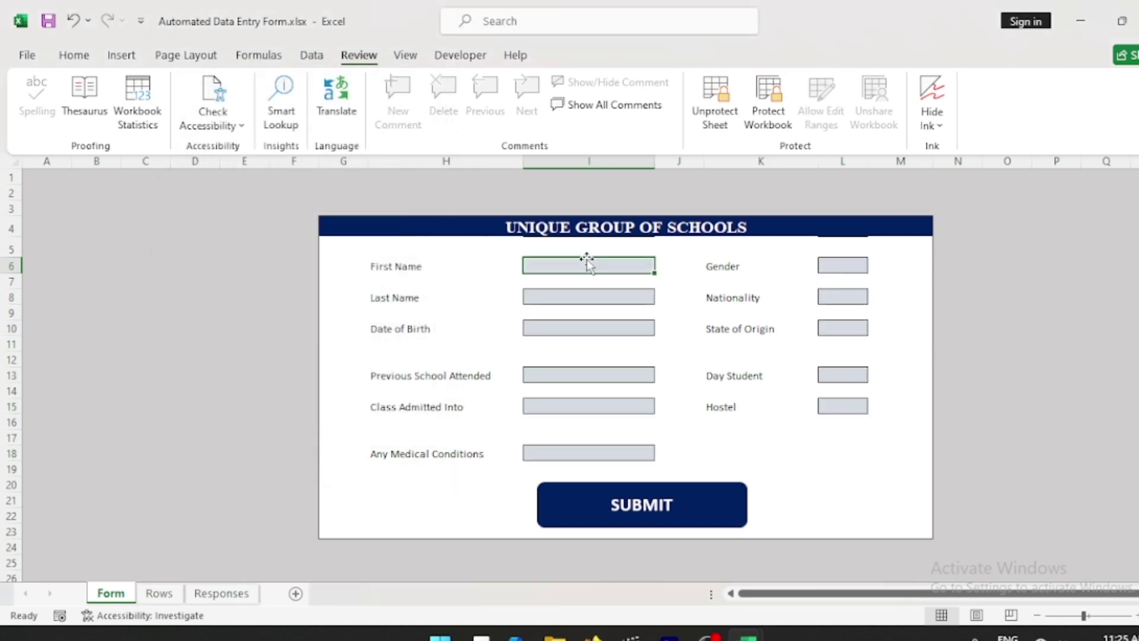
# Step: Dismiss the protected-cell warning and unprotect the Form sheet using the sheet password
pyautogui.doubleClick(588, 270)
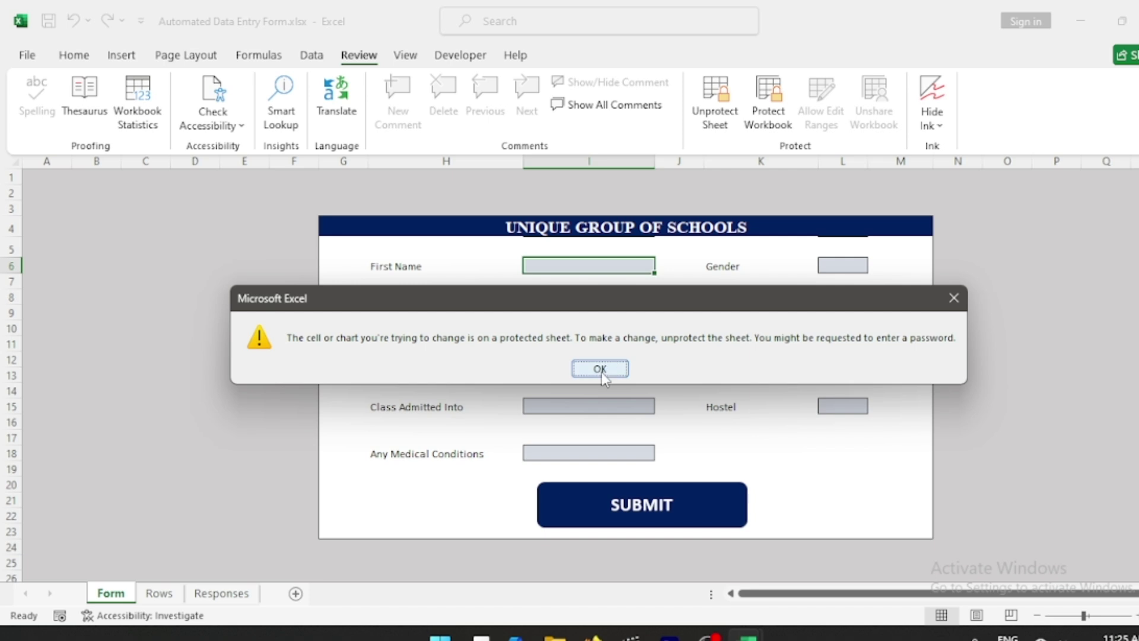
pyautogui.click(599, 369)
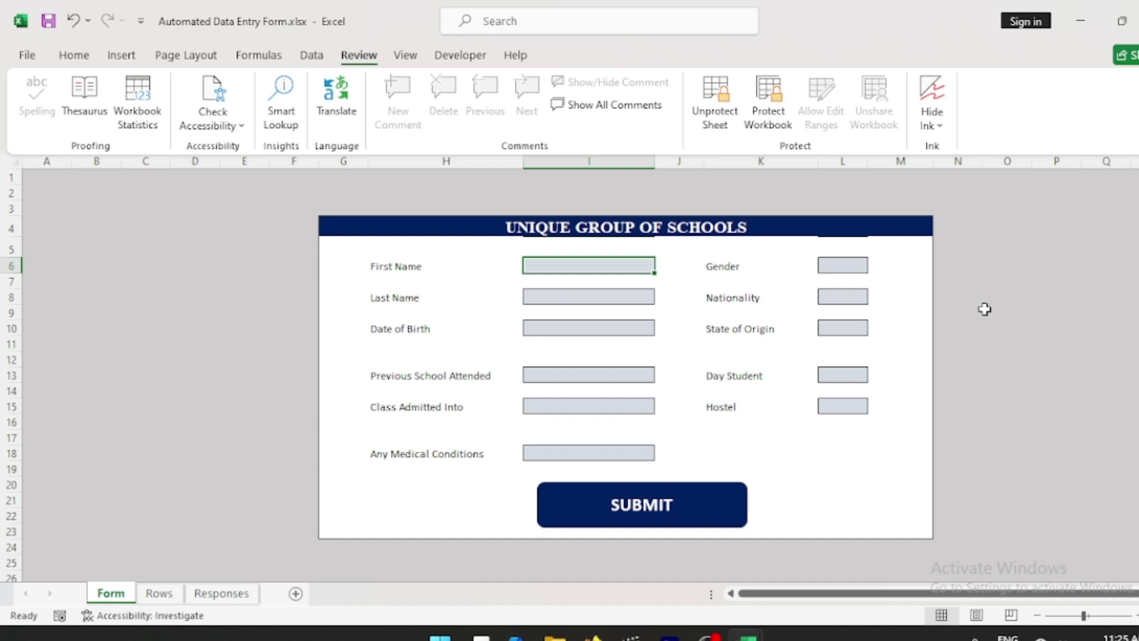
pyautogui.click(715, 104)
pyautogui.click(330, 263)
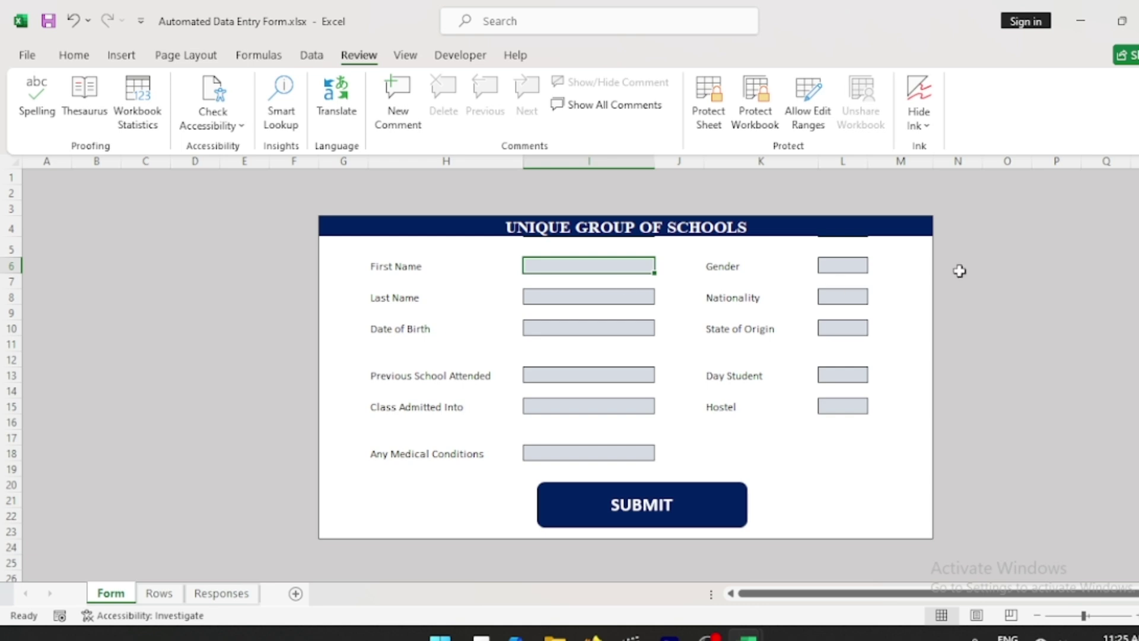
# Step: Clear the Locked setting on the First Name answer cell
pyautogui.hotkey('ctrl', '1')
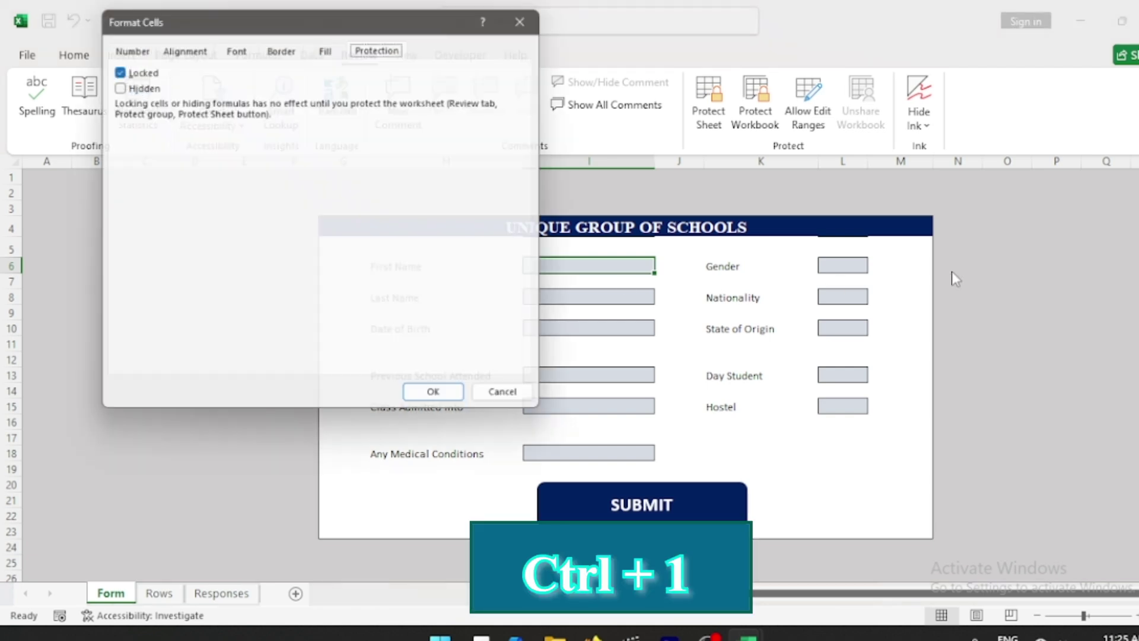
pyautogui.click(112, 68)
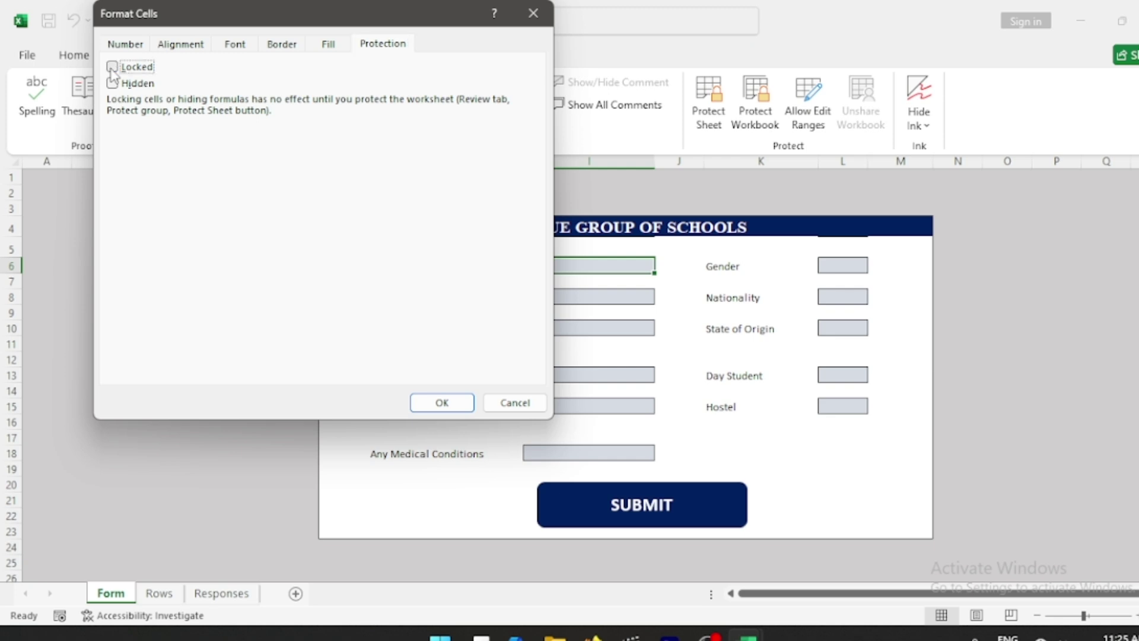
pyautogui.click(442, 403)
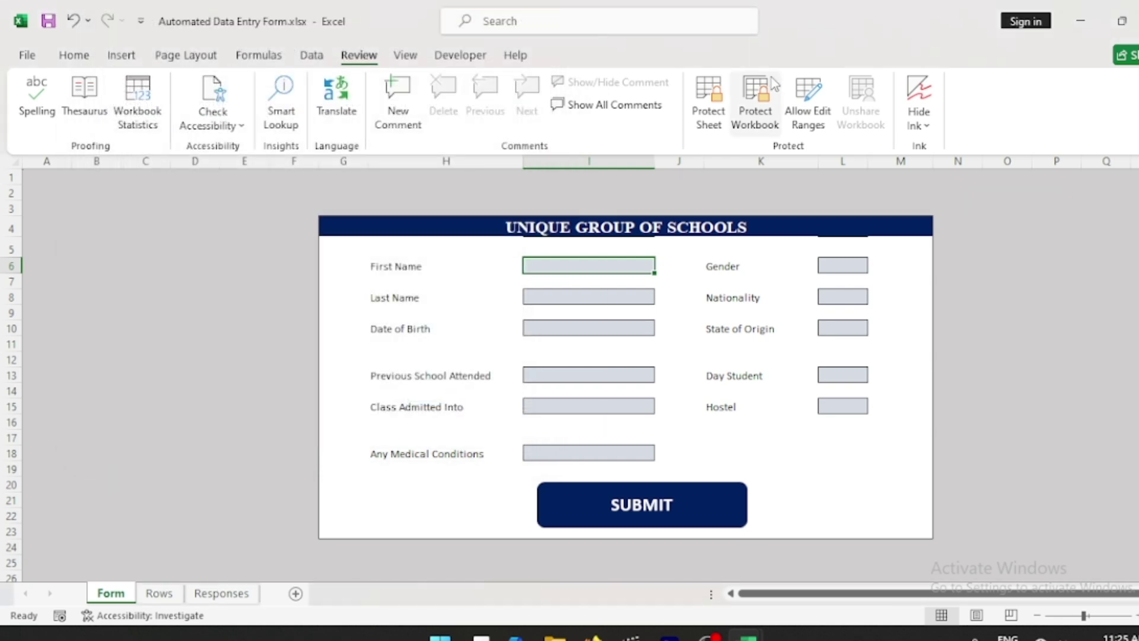
# Step: Re-protect the Form sheet with a confirmed password, then start editing the First Name box
pyautogui.click(708, 107)
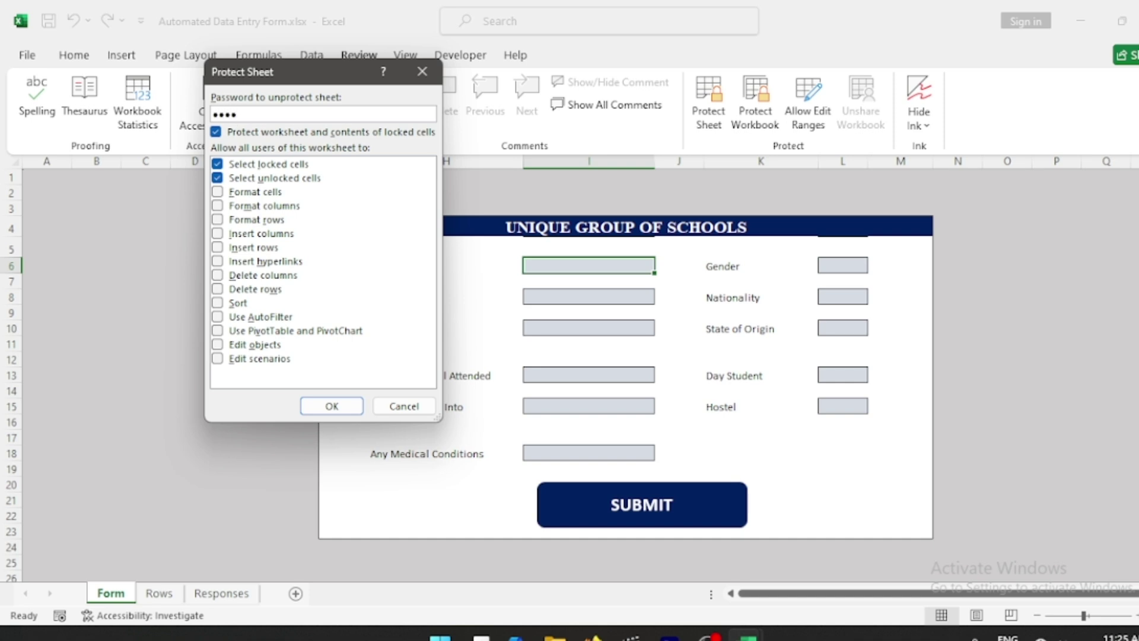
pyautogui.click(332, 405)
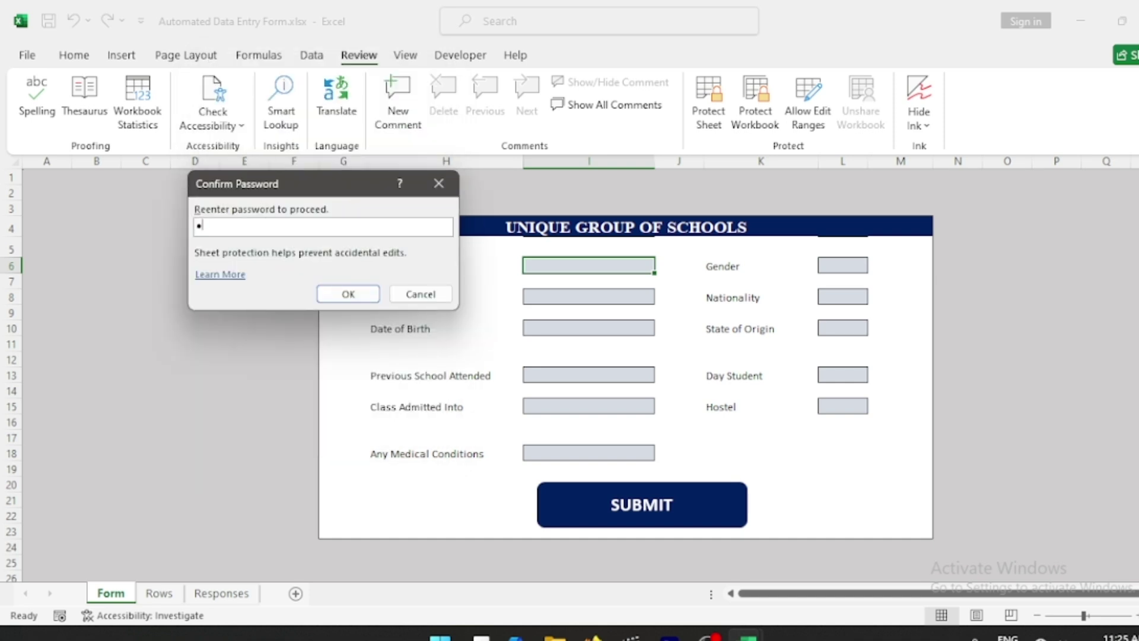
pyautogui.click(348, 293)
pyautogui.doubleClick(576, 267)
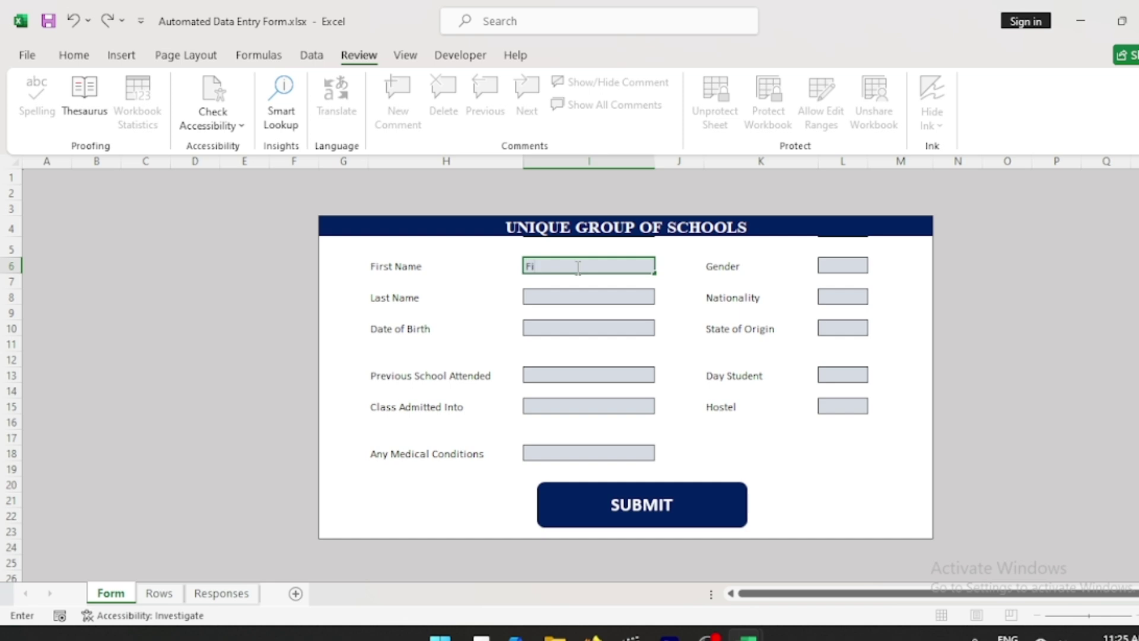
# Step: Commit 'First' in the First Name box and verify locked cell J8 rejects edits with a warning
pyautogui.press('Return')
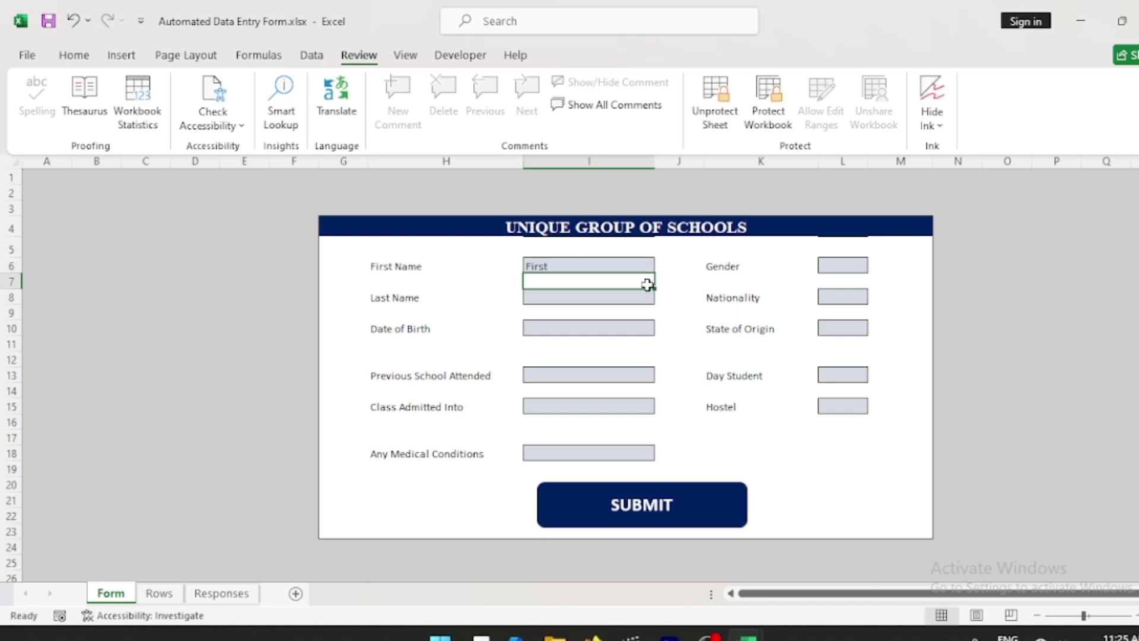
pyautogui.click(681, 292)
pyautogui.doubleClick(684, 298)
pyautogui.press('Return')
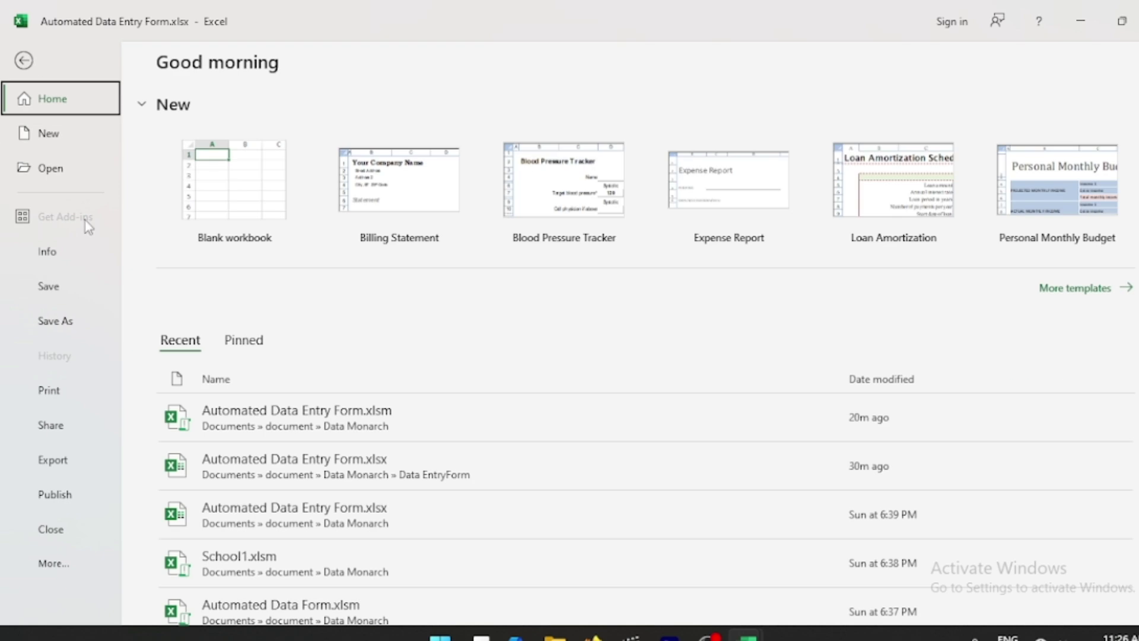
# Step: Save a copy in Data Monarch as Excel Macro-Enabled Workbook (*.xlsm) named Automated Data Entry Form1
pyautogui.click(55, 321)
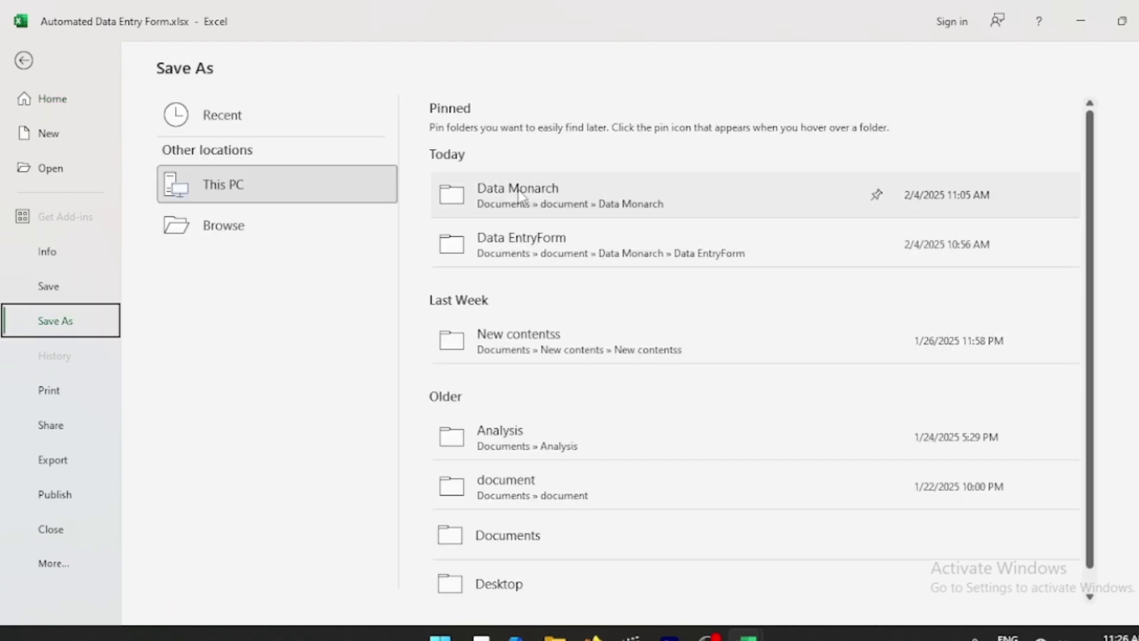
pyautogui.click(541, 193)
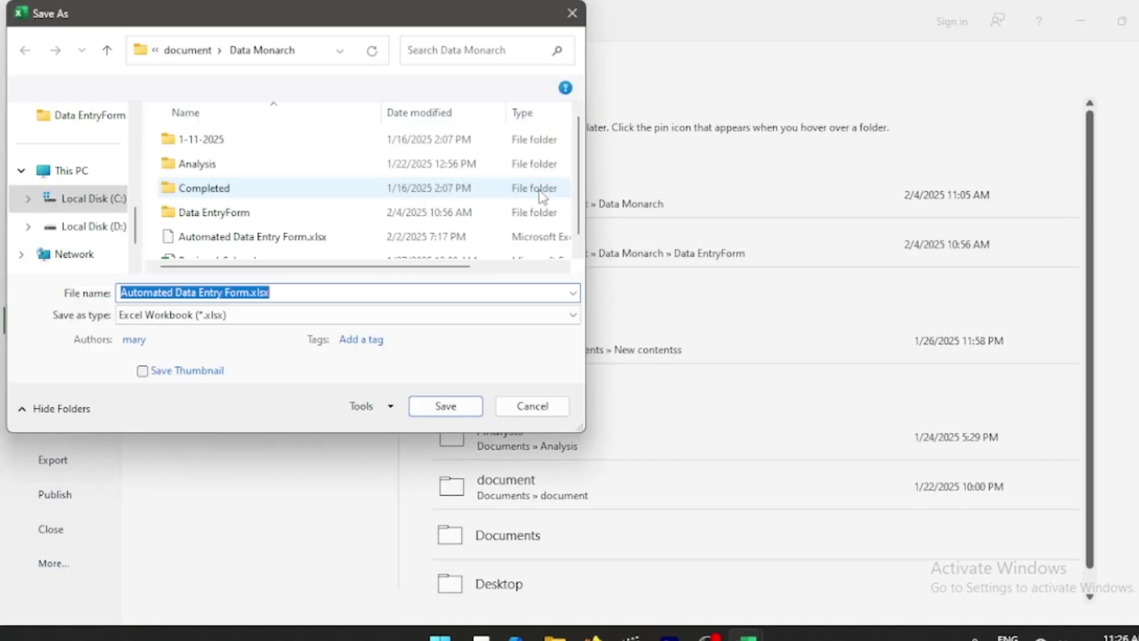
pyautogui.click(313, 320)
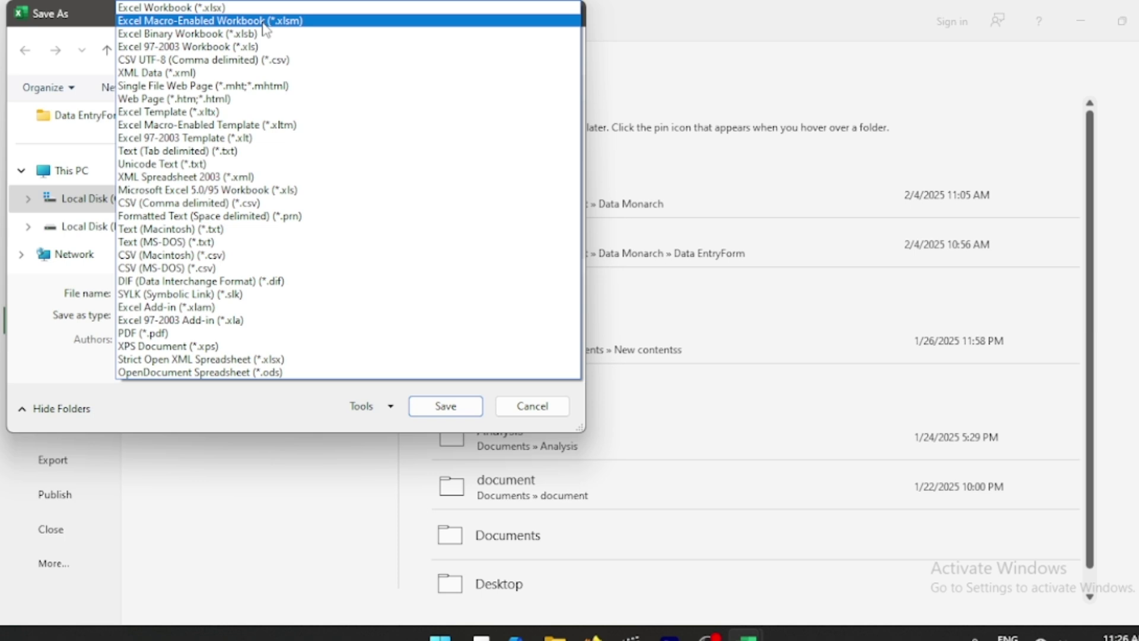
pyautogui.click(264, 23)
pyautogui.click(455, 411)
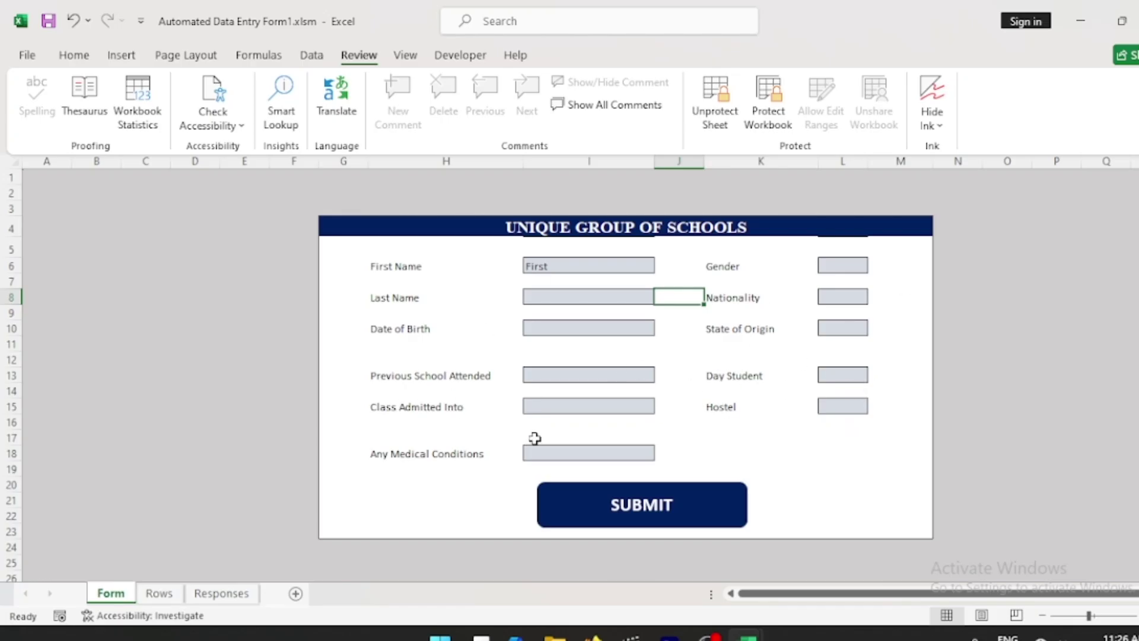